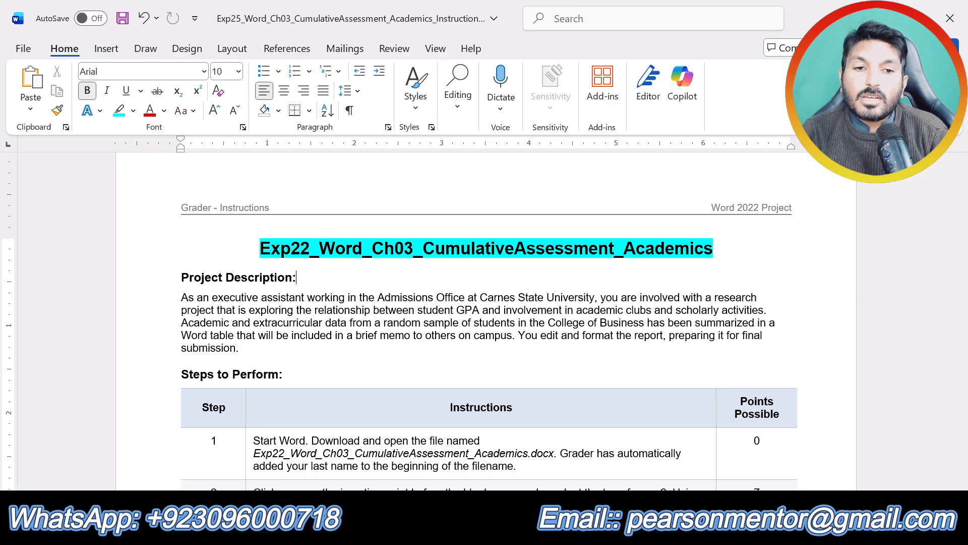
# Highlight the "Project Description:" and "Steps to Perform:" headings in turquoise.
pyautogui.click(720, 251)
pyautogui.hotkey('ctrl', 'z')
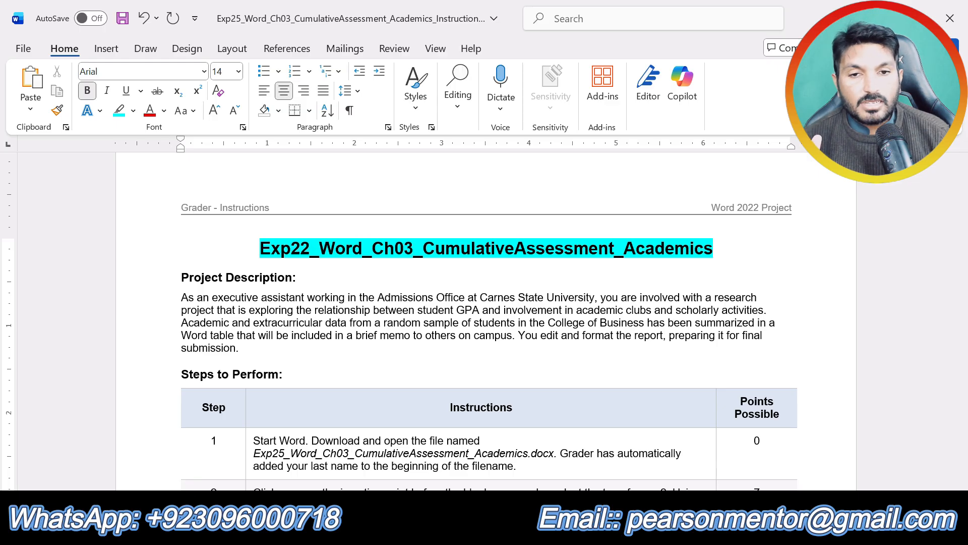
pyautogui.moveTo(304, 277); pyautogui.dragTo(180, 277)
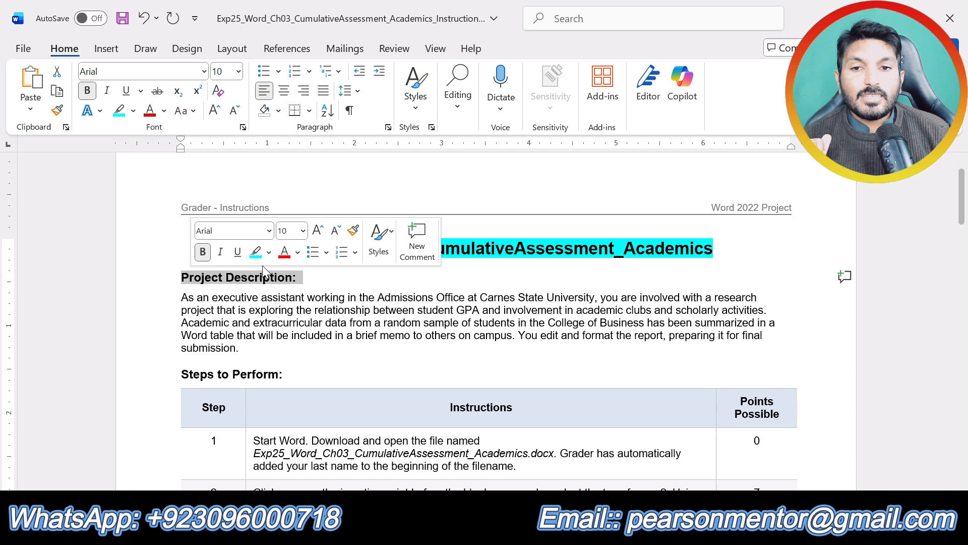
pyautogui.click(263, 252)
pyautogui.moveTo(246, 348); pyautogui.dragTo(180, 298)
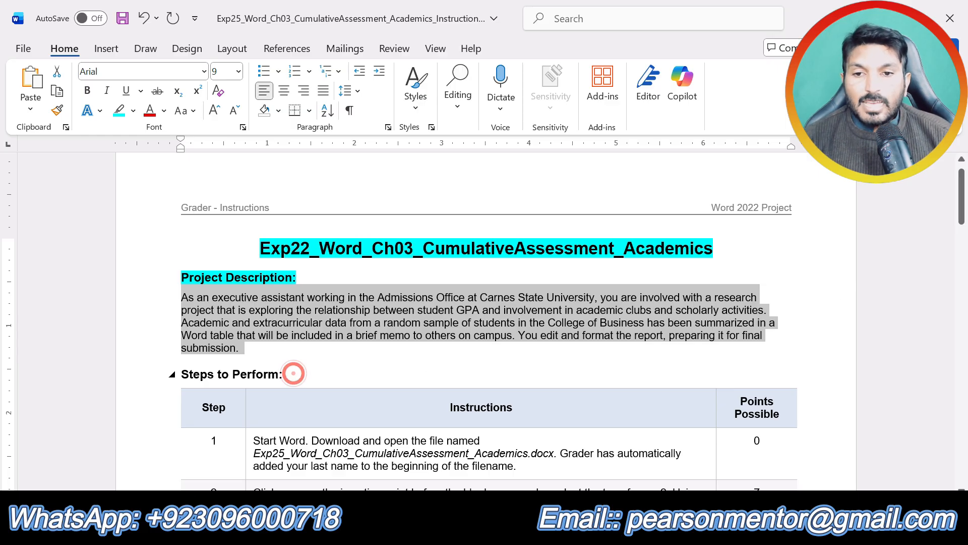
pyautogui.tripleClick(286, 375)
pyautogui.click(247, 347)
pyautogui.click(561, 335)
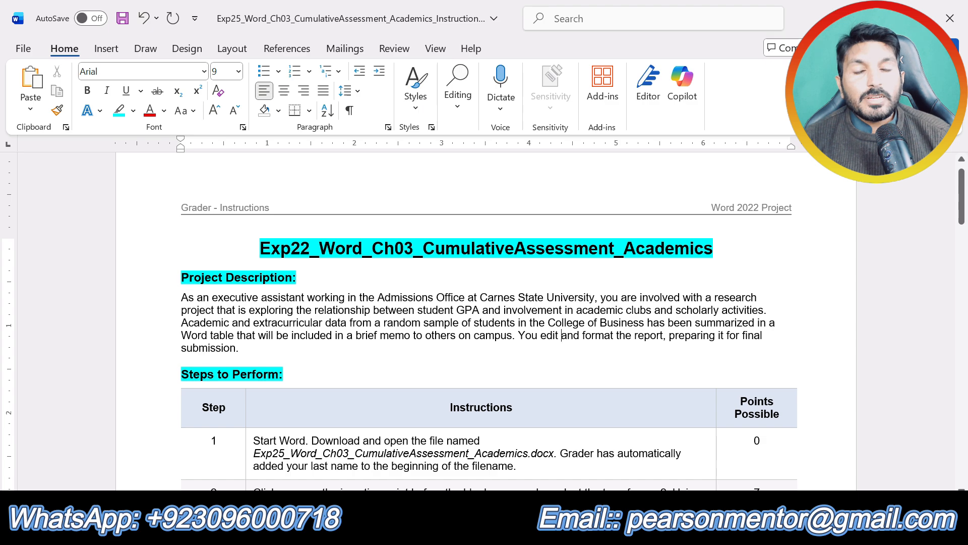
# Highlight the instruction text of step 1 in yellow.
pyautogui.scroll(-20, 485, 322)
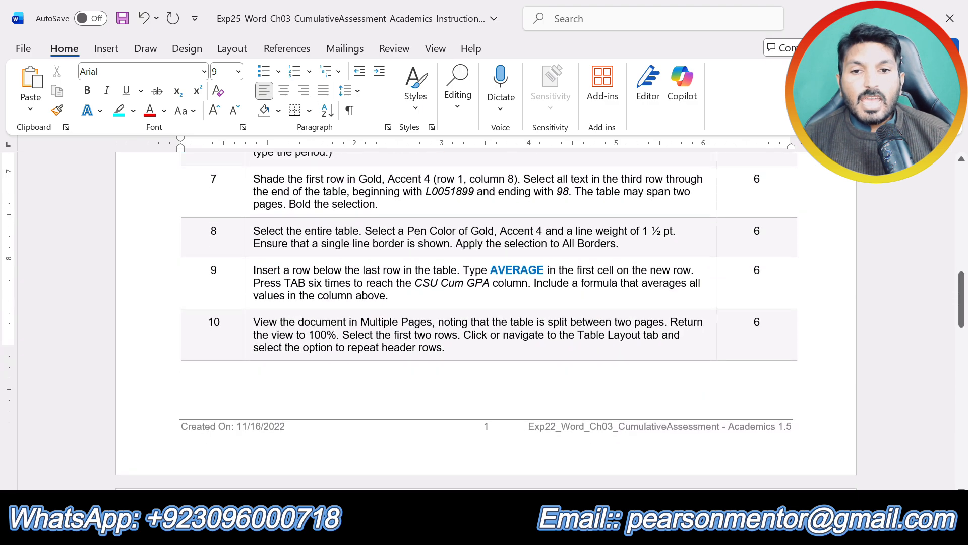
pyautogui.scroll(-15, 484, 322)
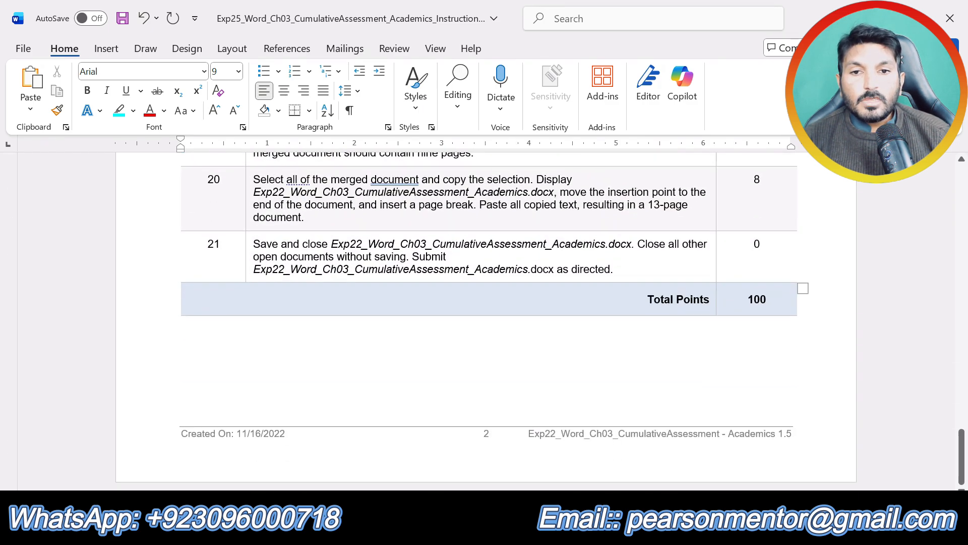
pyautogui.scroll(4, 484, 323)
pyautogui.scroll(20, 484, 323)
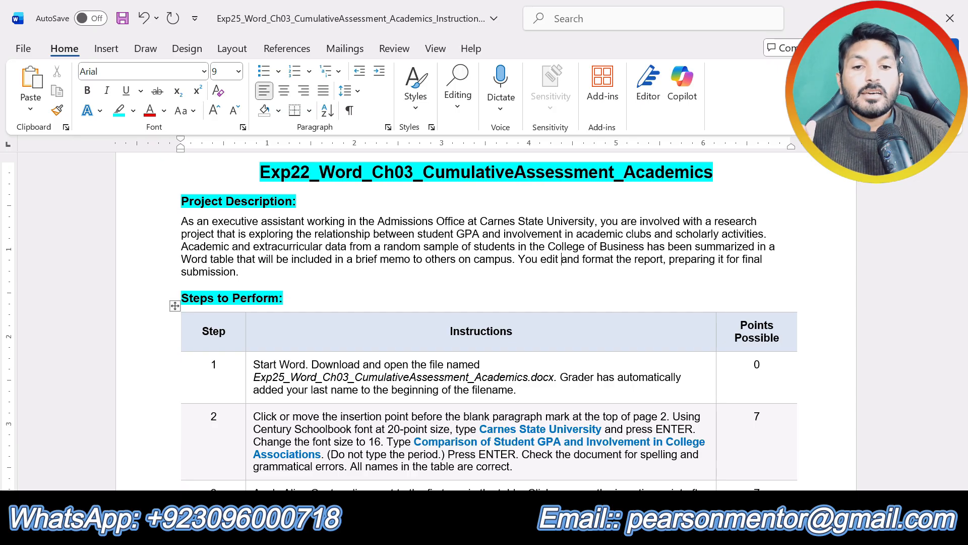
pyautogui.moveTo(516, 390); pyautogui.dragTo(253, 365)
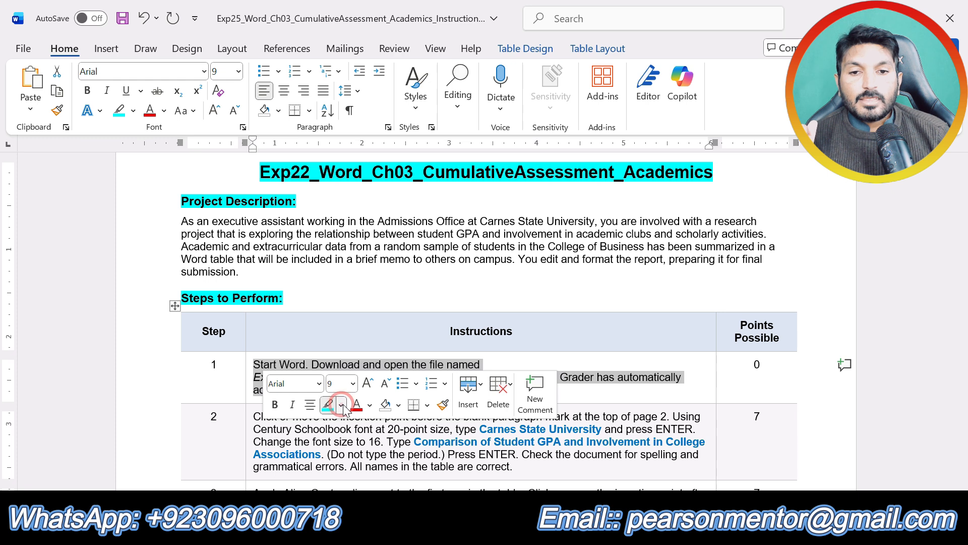
pyautogui.click(342, 404)
pyautogui.click(335, 294)
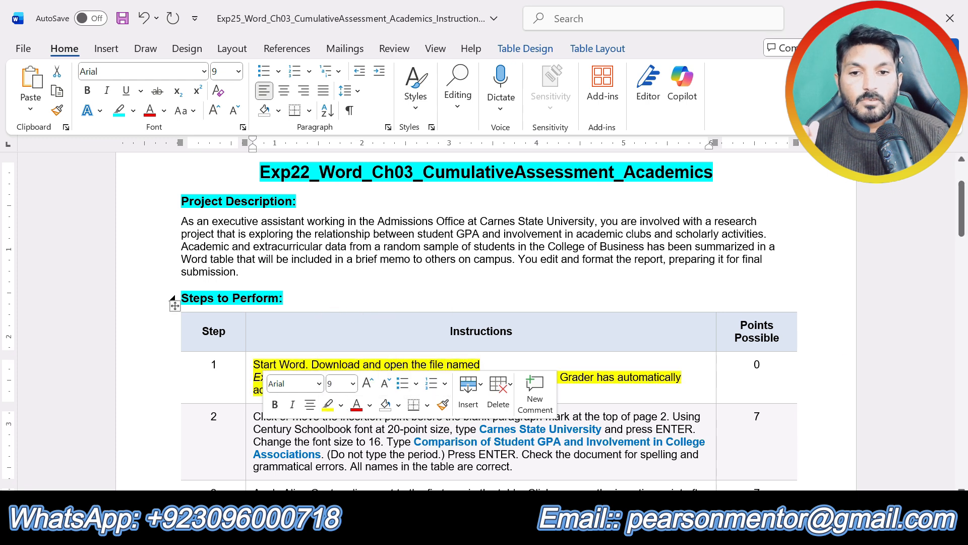
pyautogui.click(517, 389)
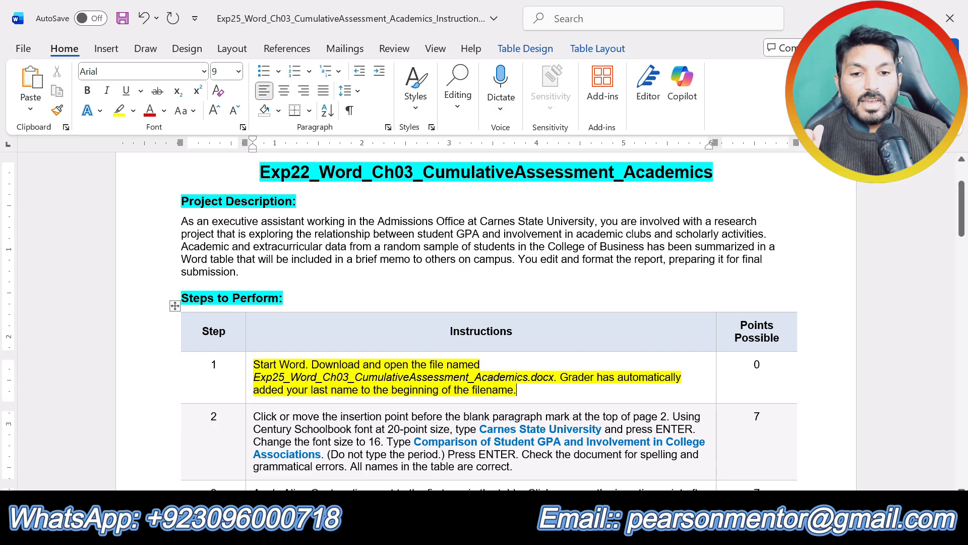
# View the opened memorandum document named in step 1, and return to the instructions document.
pyautogui.click(500, 530)
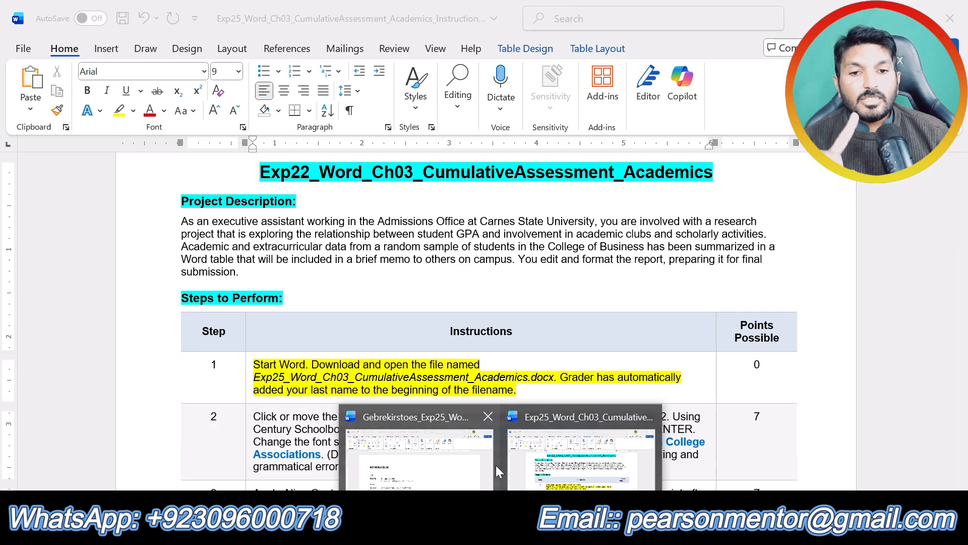
pyautogui.click(495, 465)
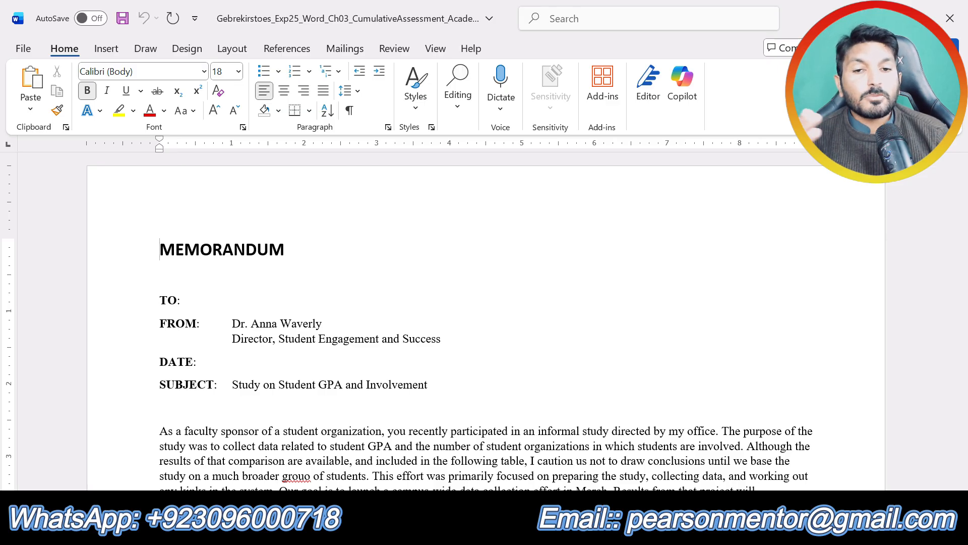
pyautogui.click(553, 477)
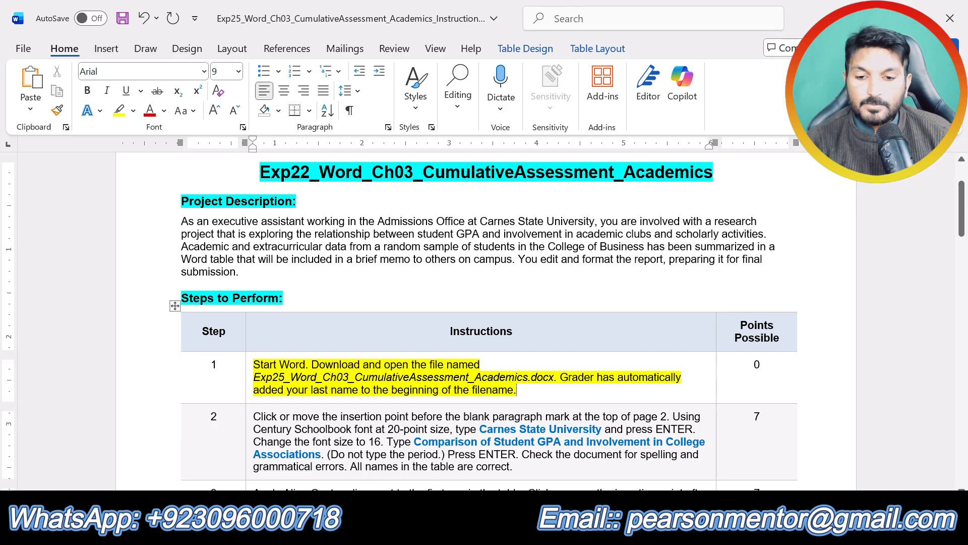
# Remove the highlight from the step 1 instruction and highlight the step 2 instruction text in yellow.
pyautogui.tripleClick(503, 383)
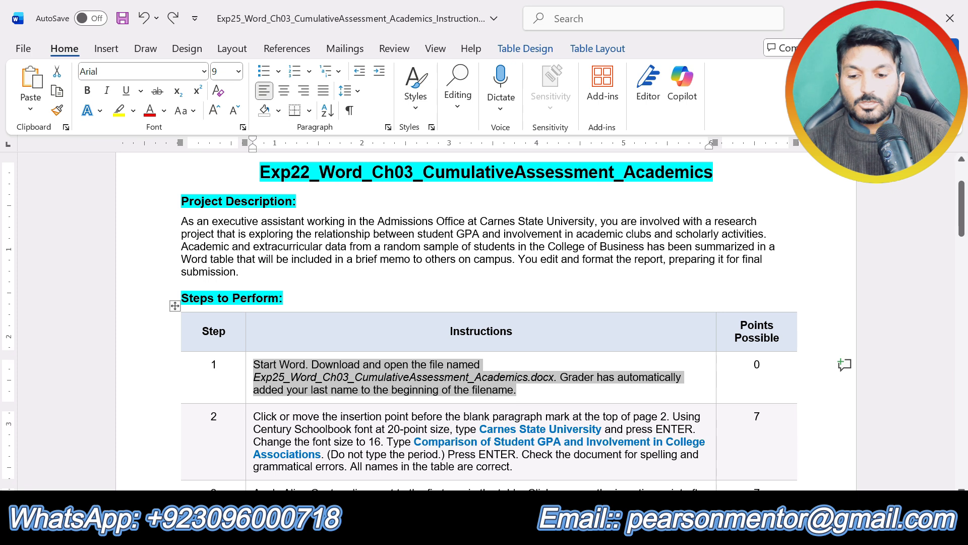
pyautogui.scroll(-1, 514, 389)
pyautogui.moveTo(514, 423); pyautogui.dragTo(253, 374)
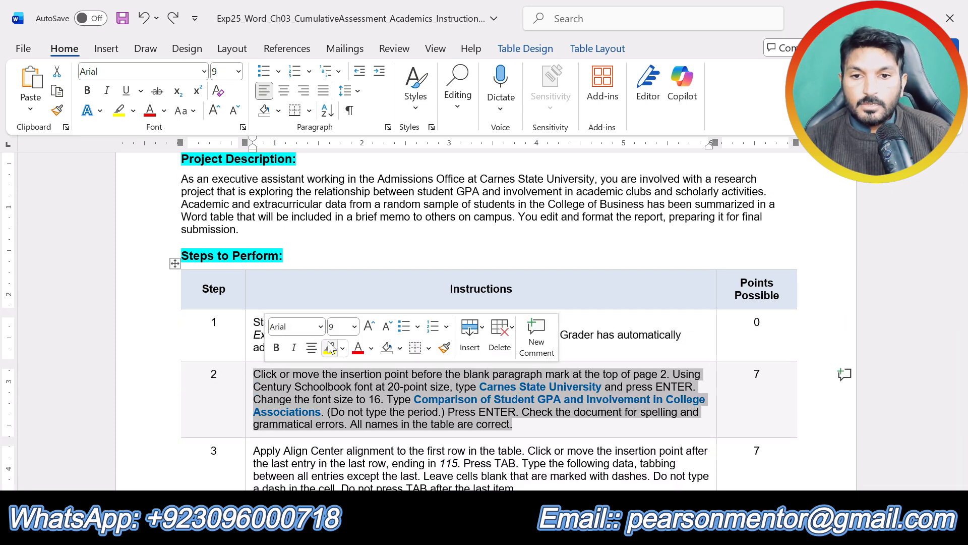
pyautogui.click(329, 348)
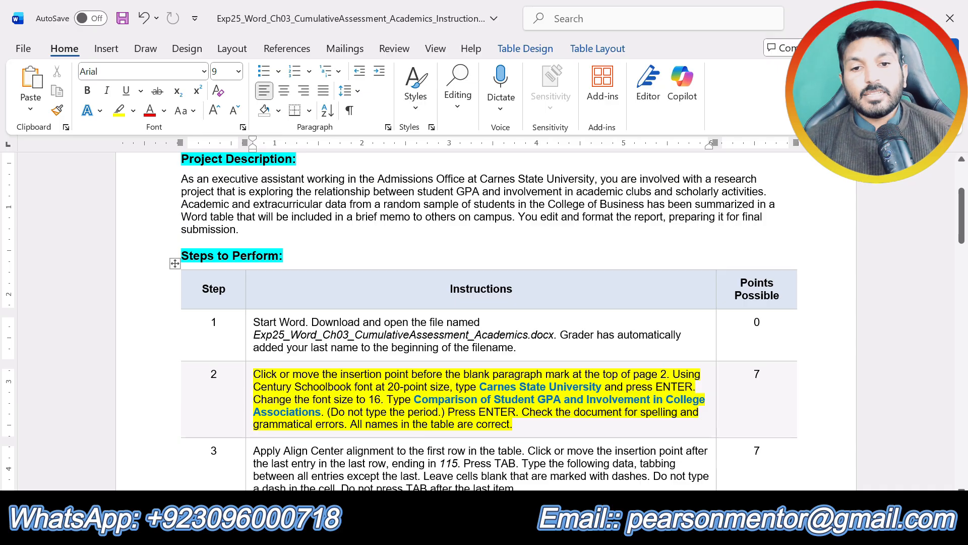
pyautogui.click(513, 424)
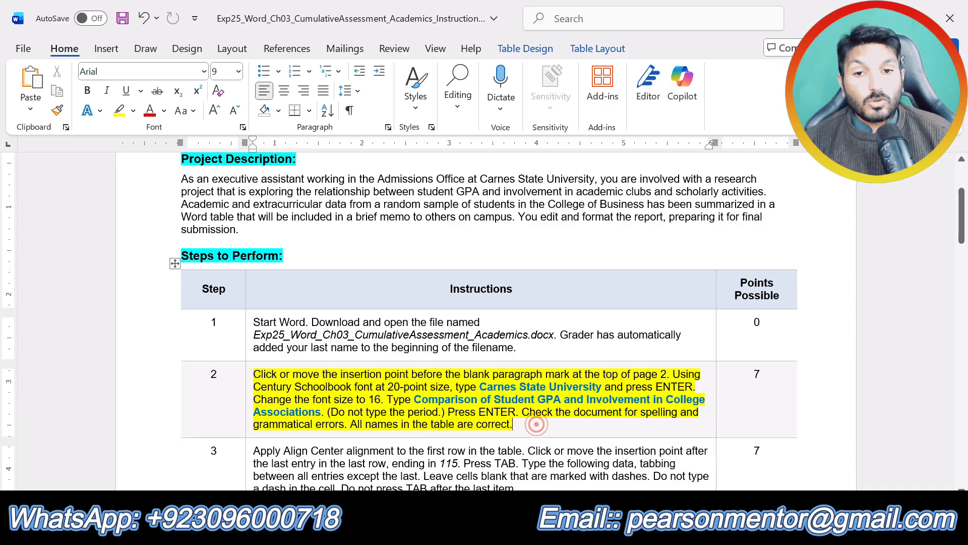
# Switch to the memorandum document and place the insertion point in the blank paragraph above the table on page 2.
pyautogui.click(503, 531)
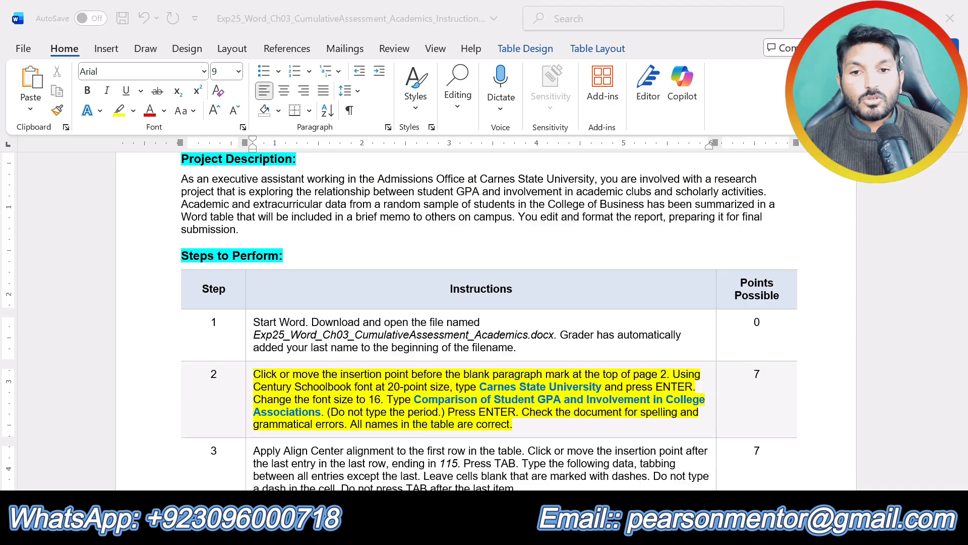
pyautogui.click(429, 464)
pyautogui.scroll(-10, 484, 328)
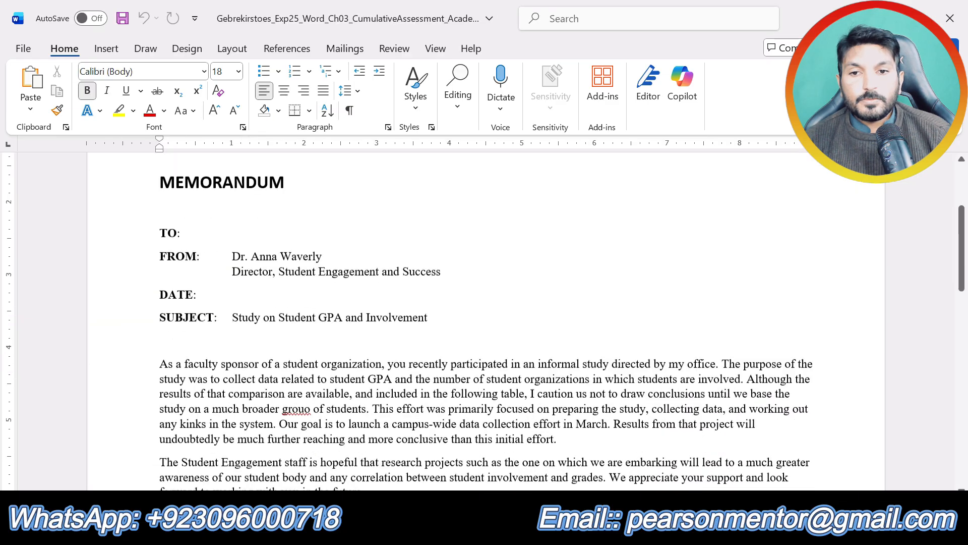
pyautogui.click(179, 231)
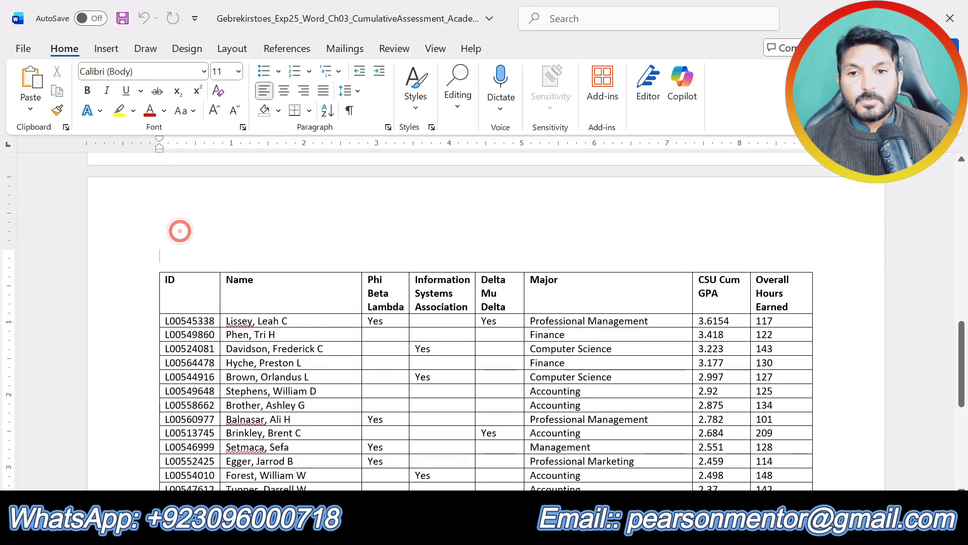
pyautogui.click(175, 252)
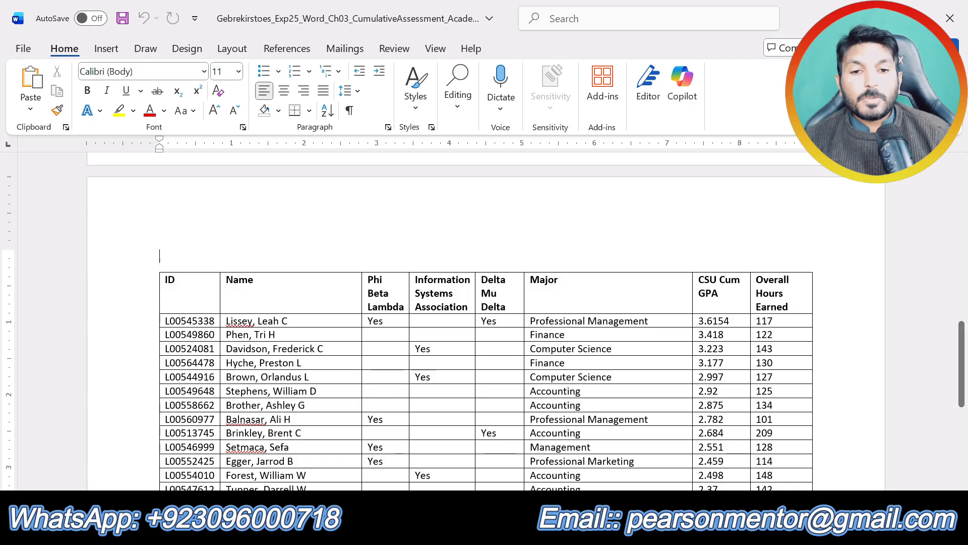
# Recheck step 2 of the instructions and set the font of the memorandum's blank paragraph above the table to Century Schoolbook.
pyautogui.click(501, 533)
pyautogui.click(540, 451)
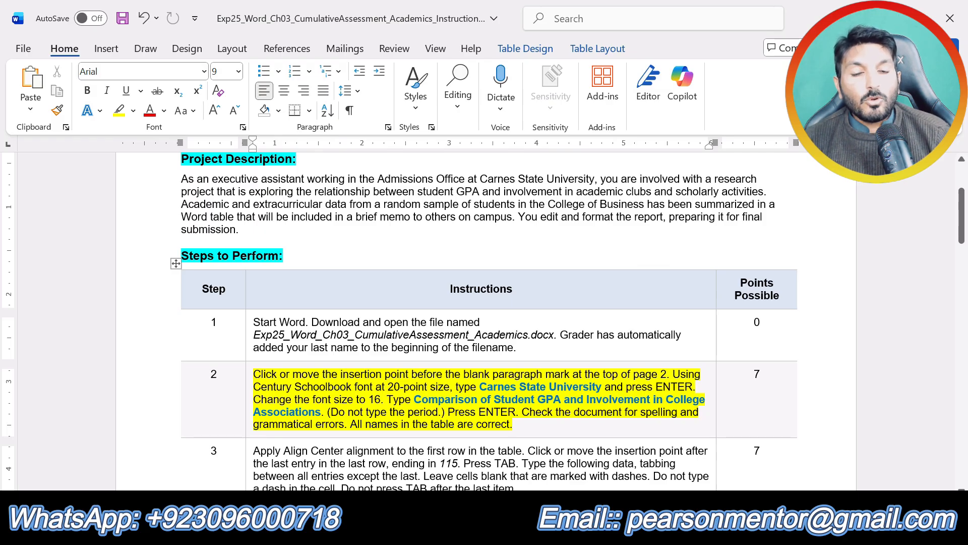
pyautogui.click(500, 533)
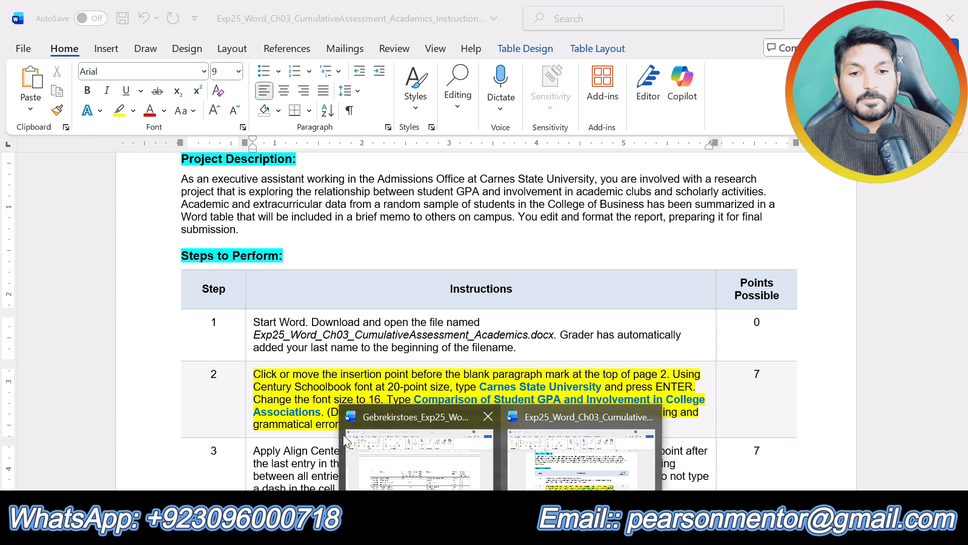
pyautogui.click(400, 472)
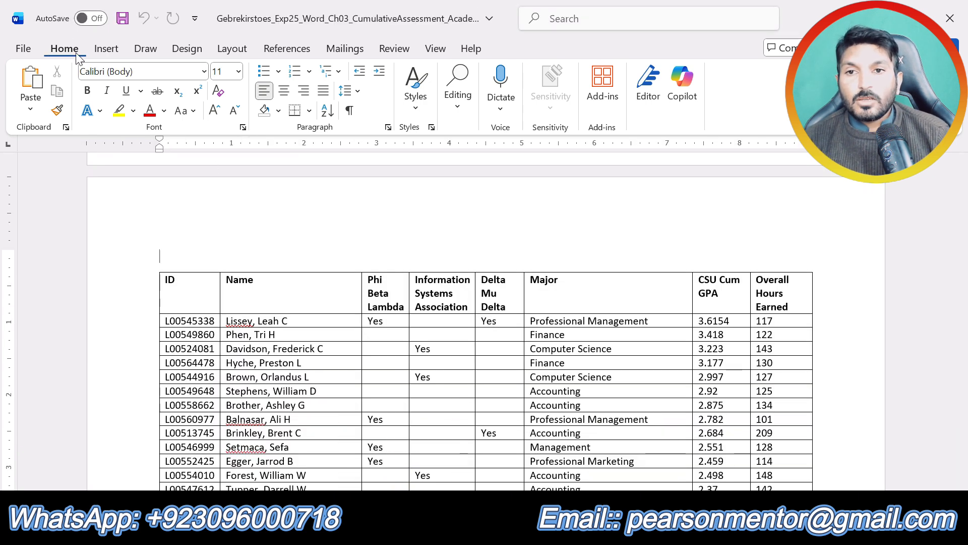
pyautogui.click(204, 72)
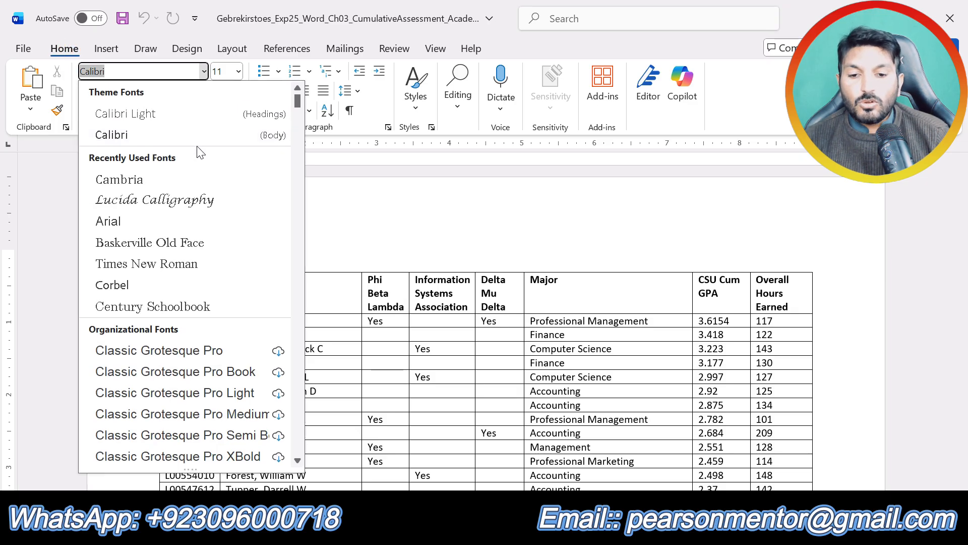
pyautogui.click(151, 306)
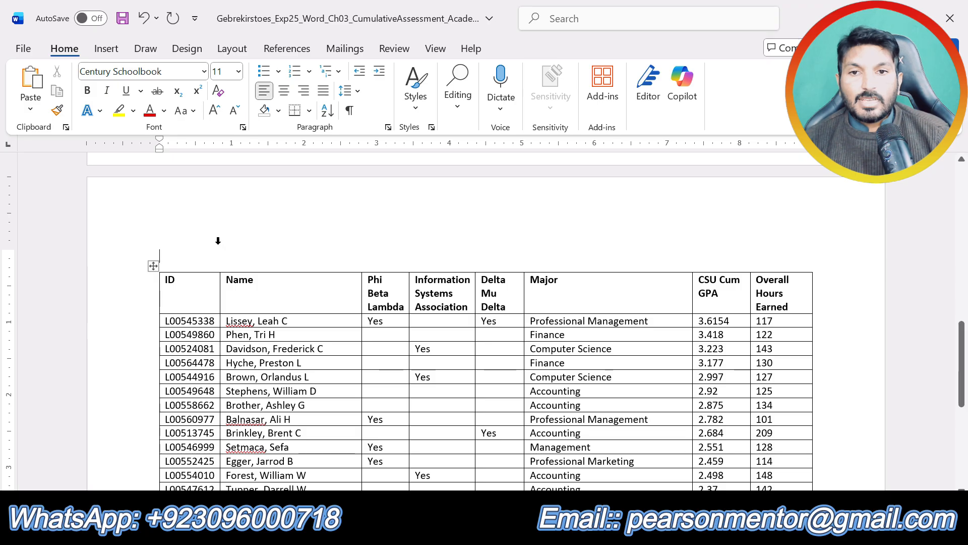
# Try font size 16 on the blank paragraph above the table and compare it with step 2 of the instructions.
pyautogui.click(238, 71)
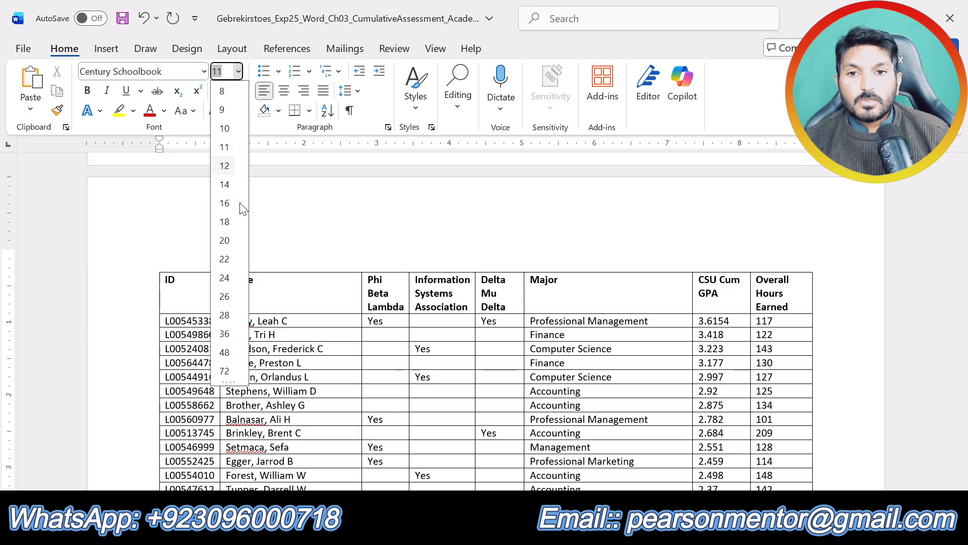
pyautogui.click(226, 203)
pyautogui.click(501, 527)
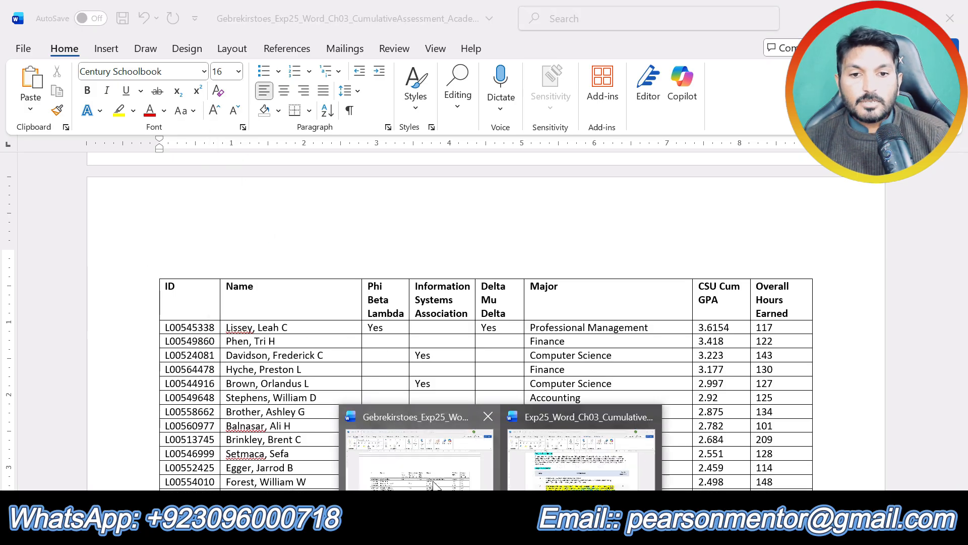
pyautogui.click(630, 426)
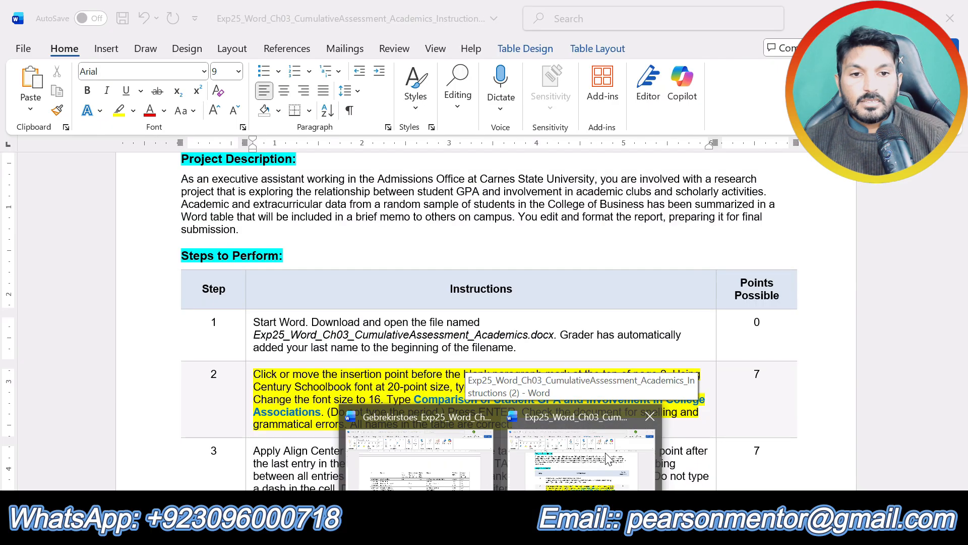
pyautogui.click(501, 527)
pyautogui.click(421, 438)
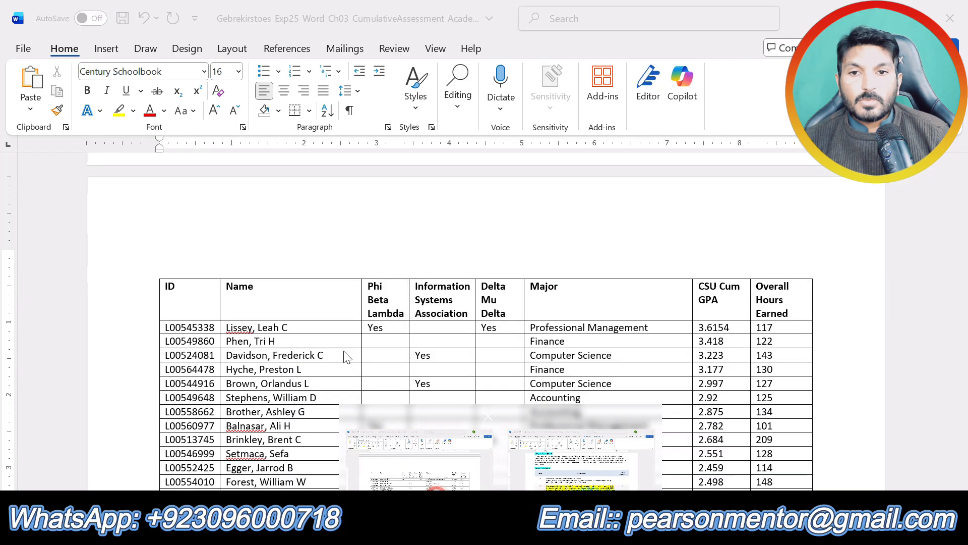
# Set the font size of the blank paragraph above the table to 20 and recheck the title text in step 2 of the instructions.
pyautogui.click(239, 74)
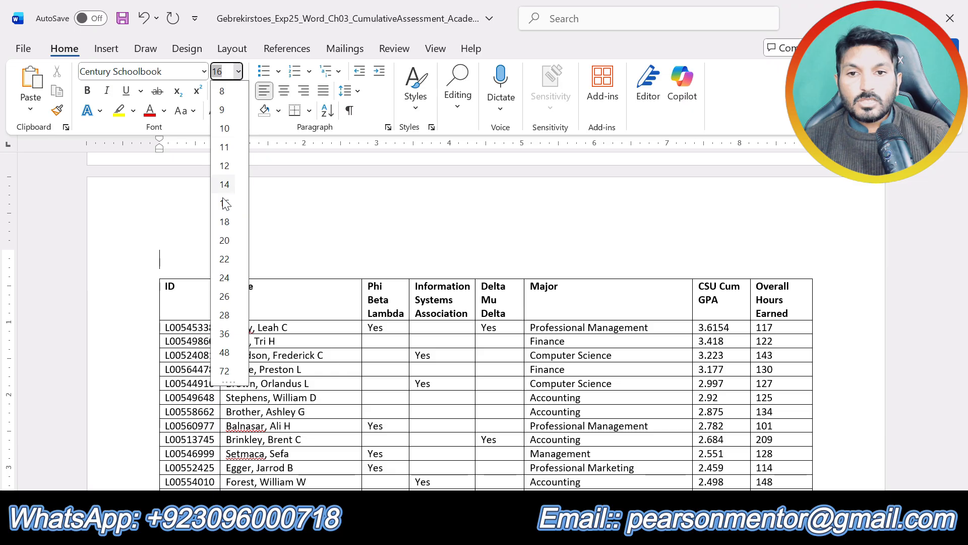
pyautogui.click(225, 240)
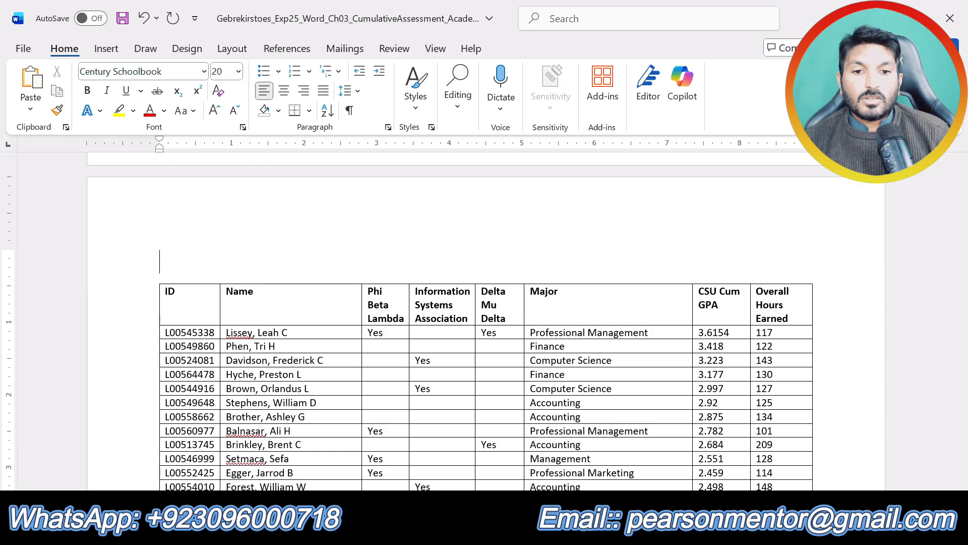
pyautogui.click(501, 526)
pyautogui.click(570, 466)
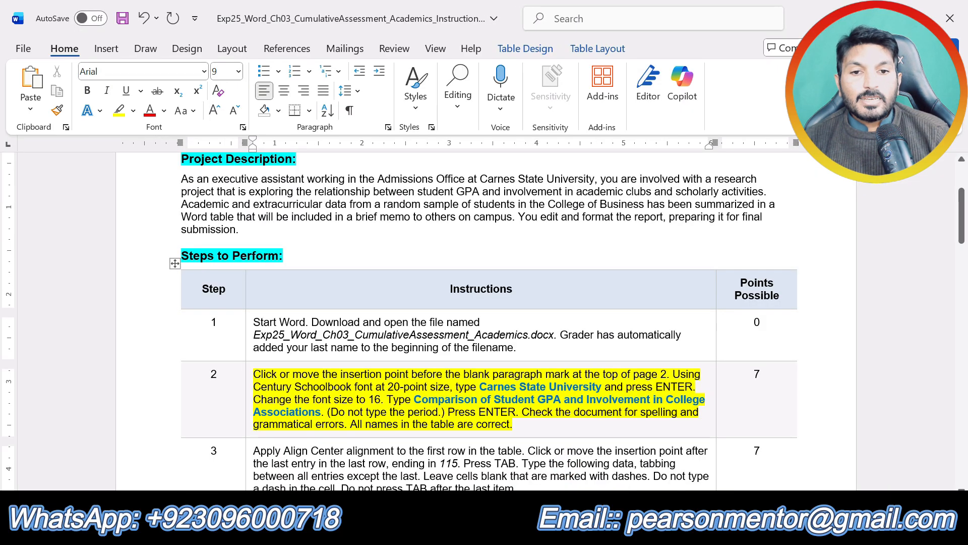
pyautogui.click(501, 527)
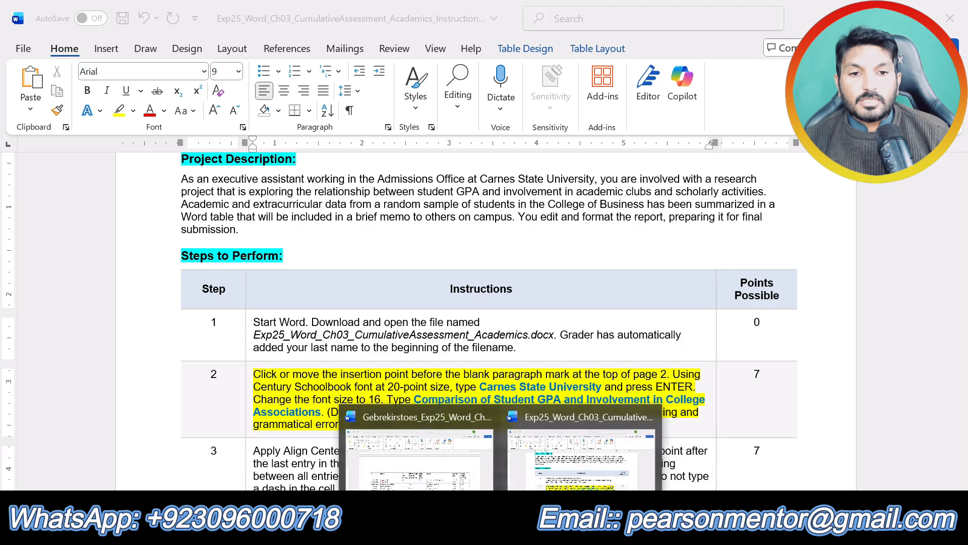
pyautogui.click(421, 444)
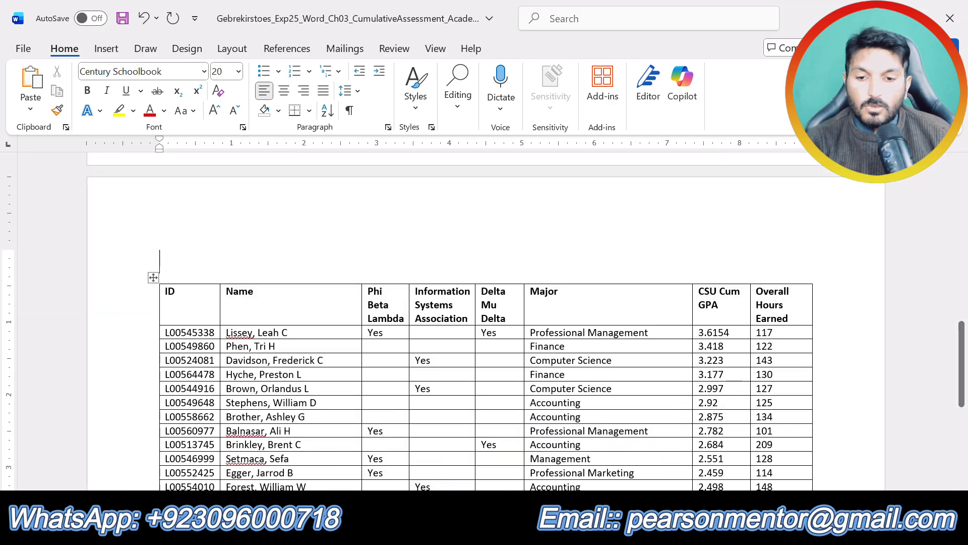
# Enter the title "Carnes State University" above the page 2 table and start a new paragraph below it.
pyautogui.write('Carnes ')
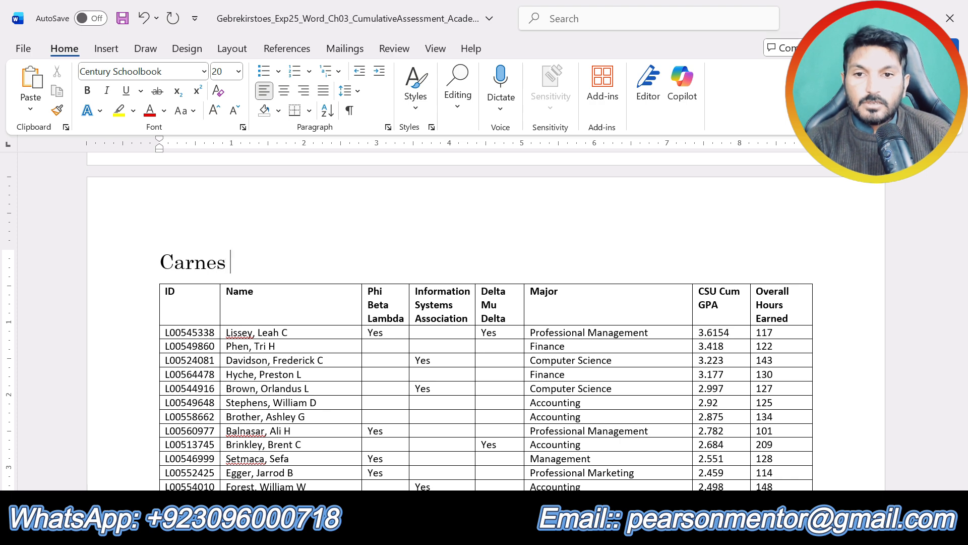
pyautogui.write('A')
pyautogui.press('BackSpace')
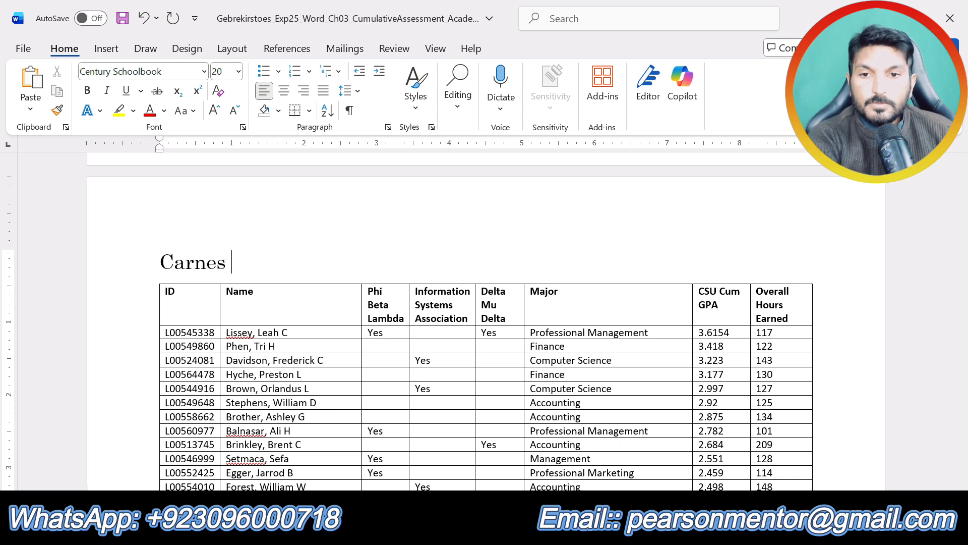
pyautogui.write('Stat')
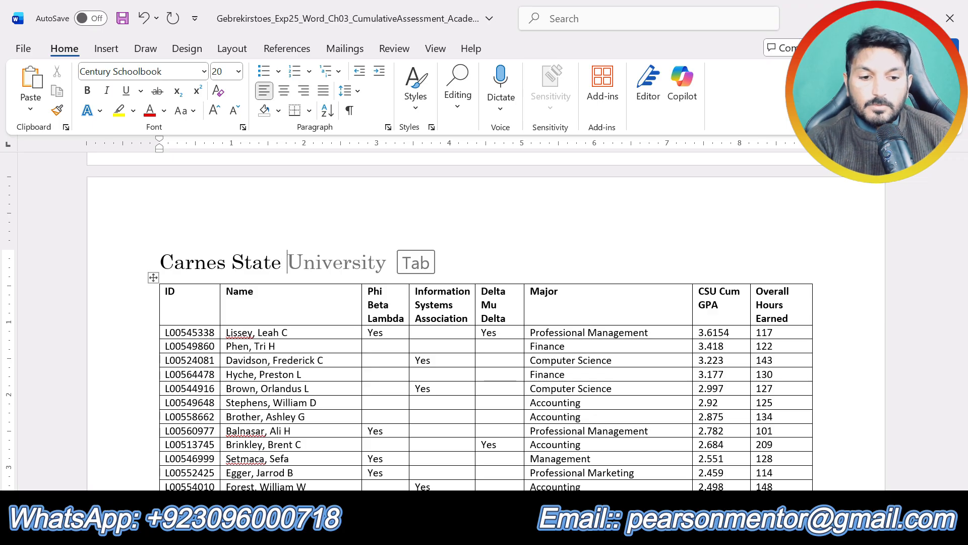
pyautogui.write('e')
pyautogui.press('Tab')
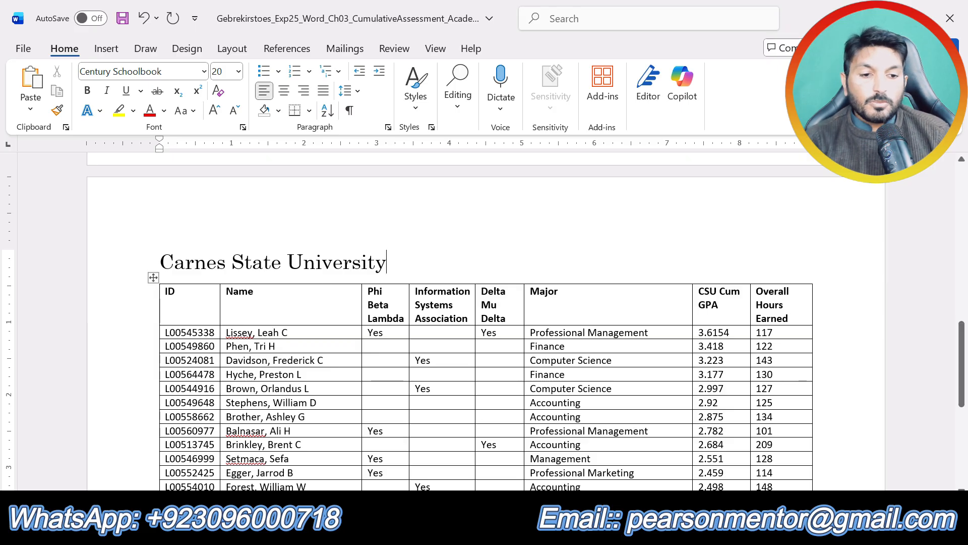
pyautogui.press('Return')
# Recheck step 2 of the instructions and set the font size of the new line under the title to 16.
pyautogui.click(469, 532)
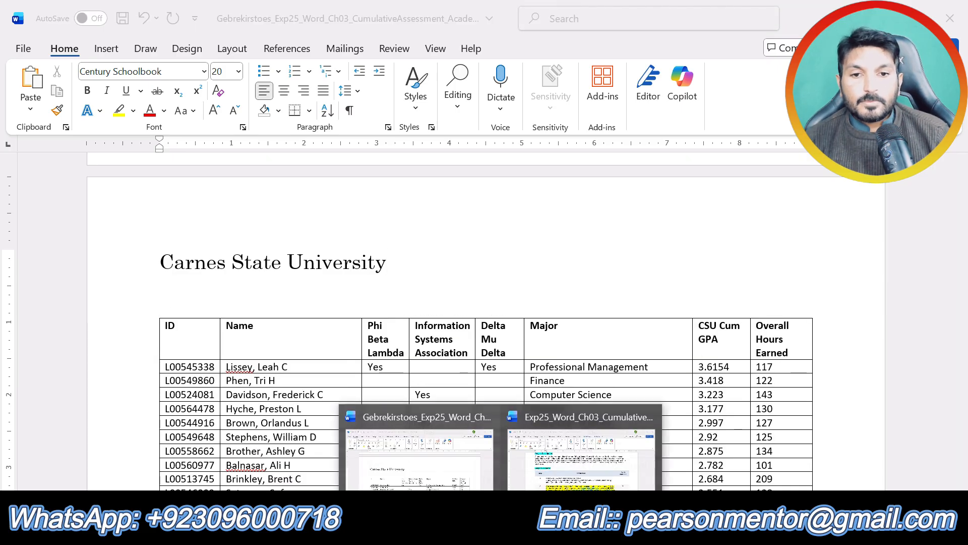
pyautogui.click(592, 446)
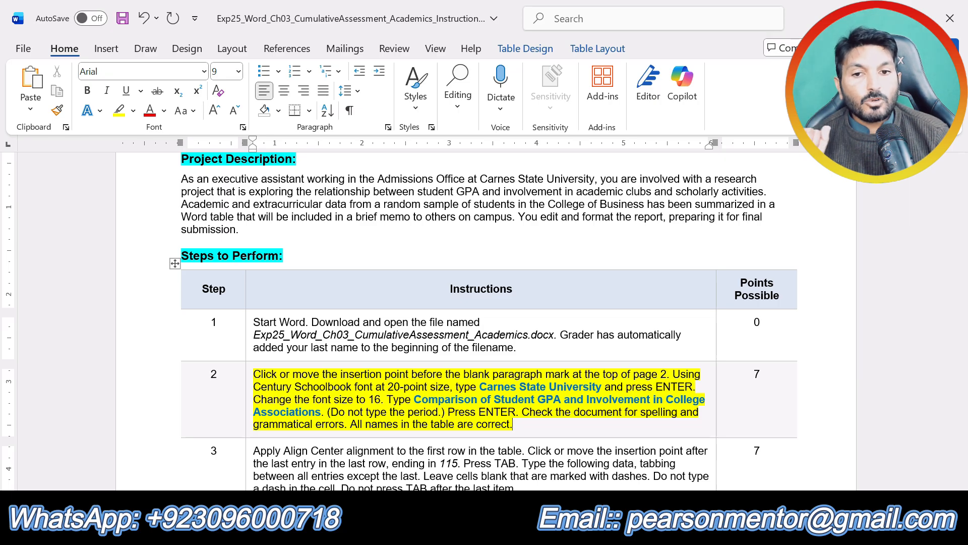
pyautogui.click(469, 532)
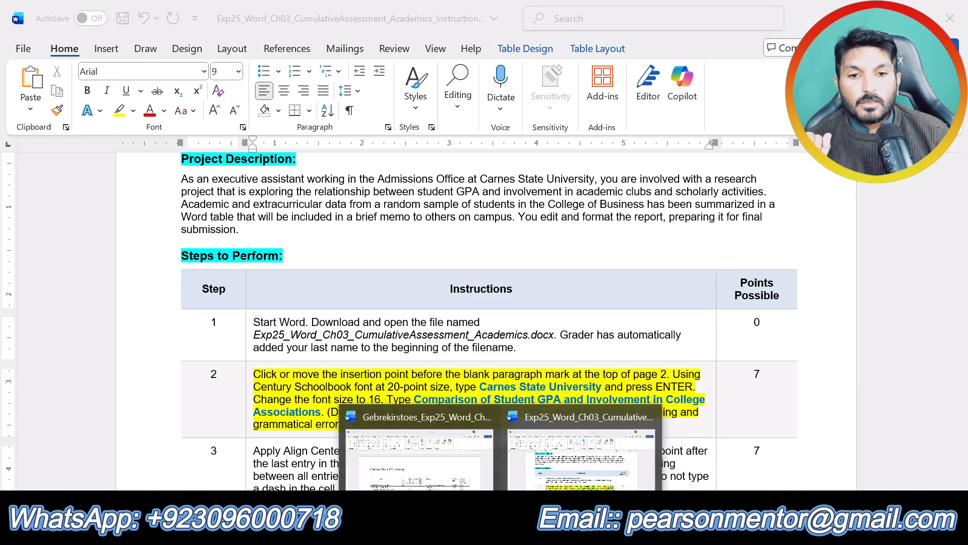
pyautogui.click(440, 467)
pyautogui.click(238, 71)
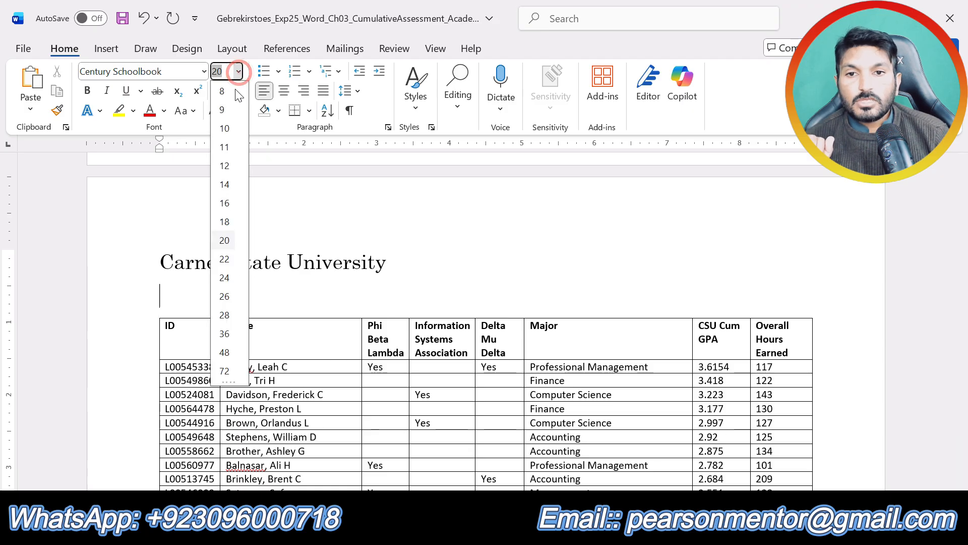
pyautogui.click(226, 203)
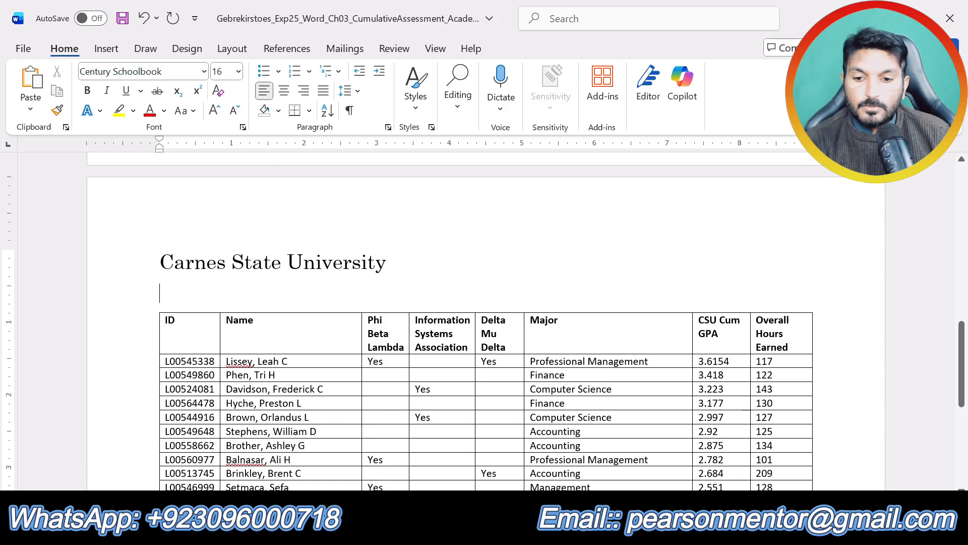
# Begin the subtitle under the title with the words "Comparison of Student".
pyautogui.write('Compariso')
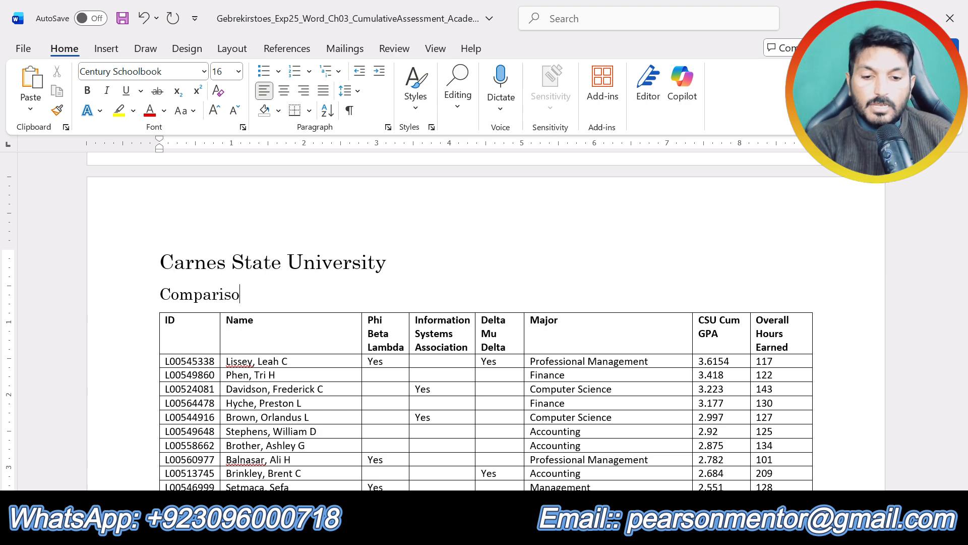
pyautogui.write('n of Student')
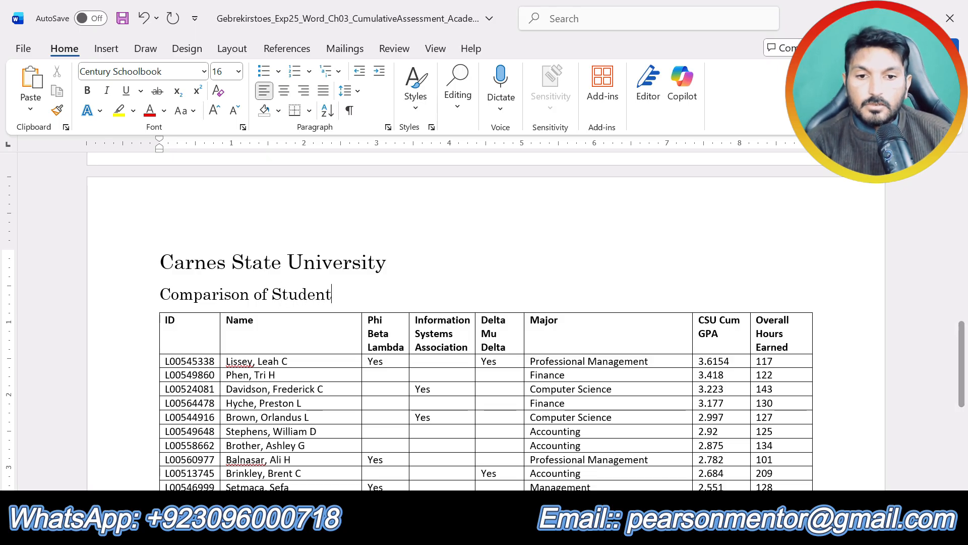
# Recheck the subtitle wording in step 2 of the instructions and continue the subtitle with "GPA and Involvement in C".
pyautogui.click(504, 531)
pyautogui.click(558, 466)
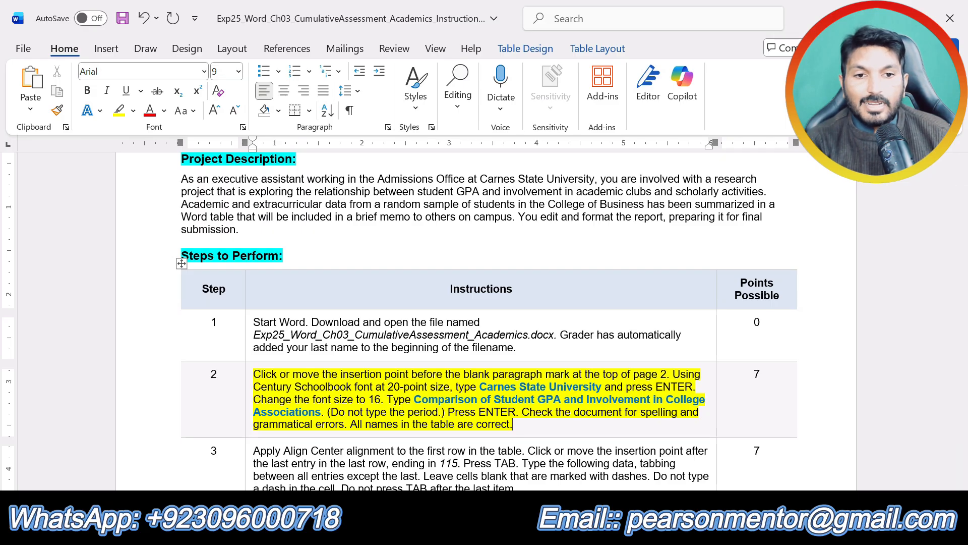
pyautogui.click(504, 531)
pyautogui.click(454, 467)
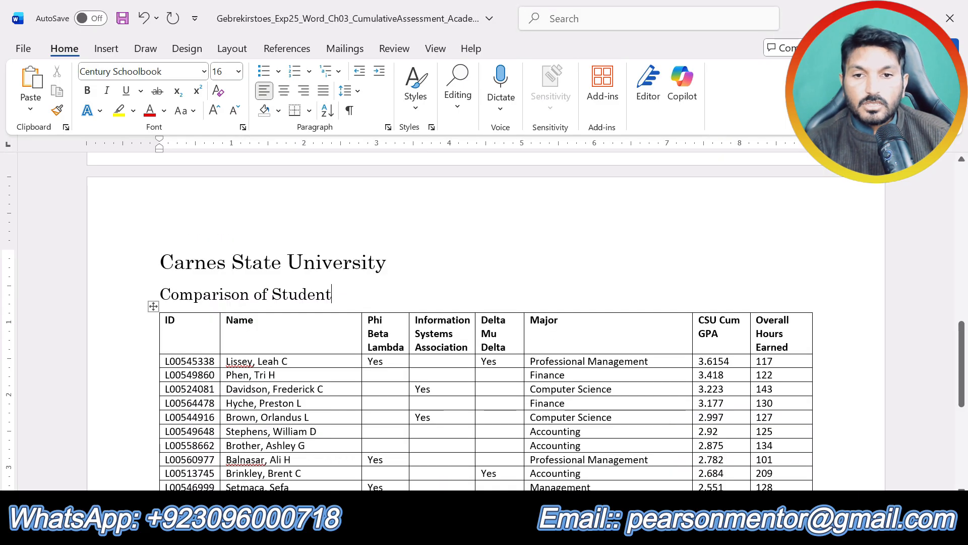
pyautogui.write('GP')
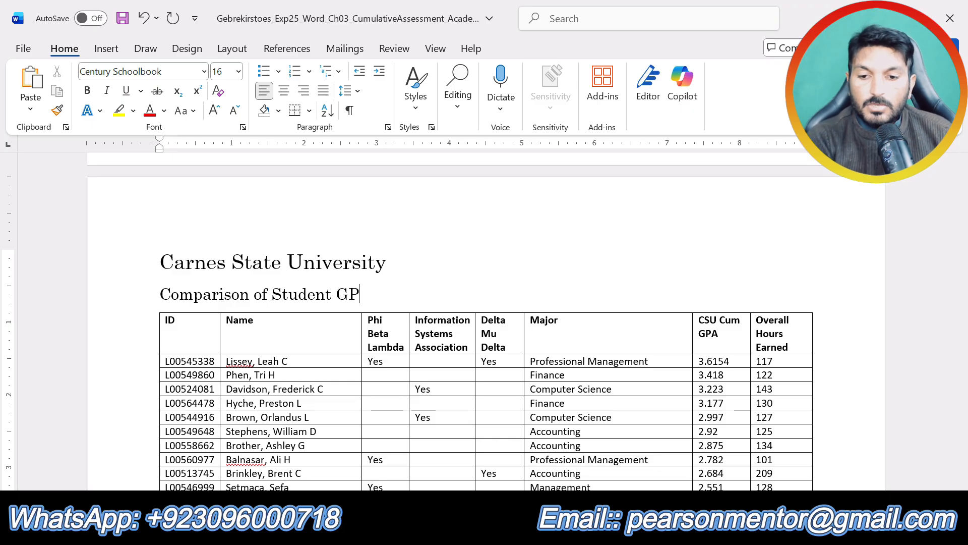
pyautogui.write('A an')
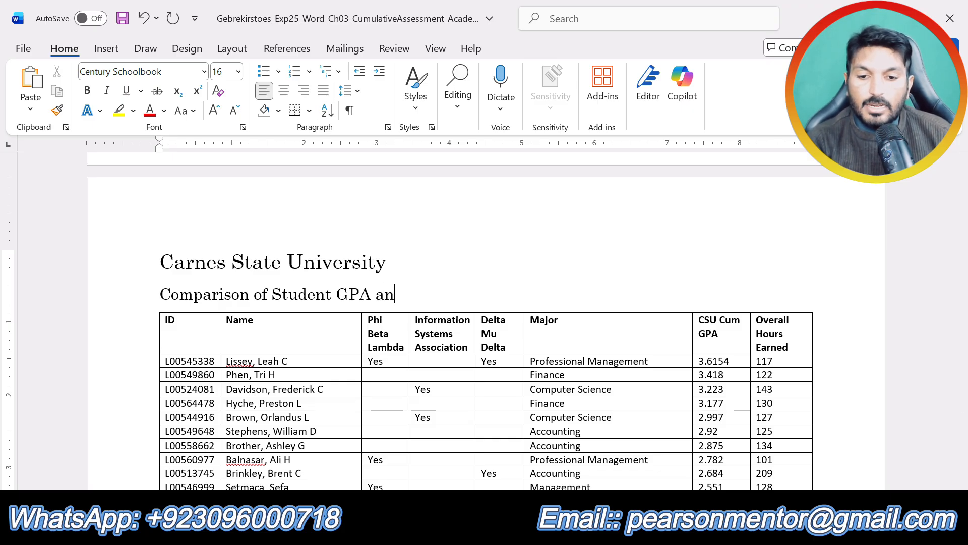
pyautogui.write('d I')
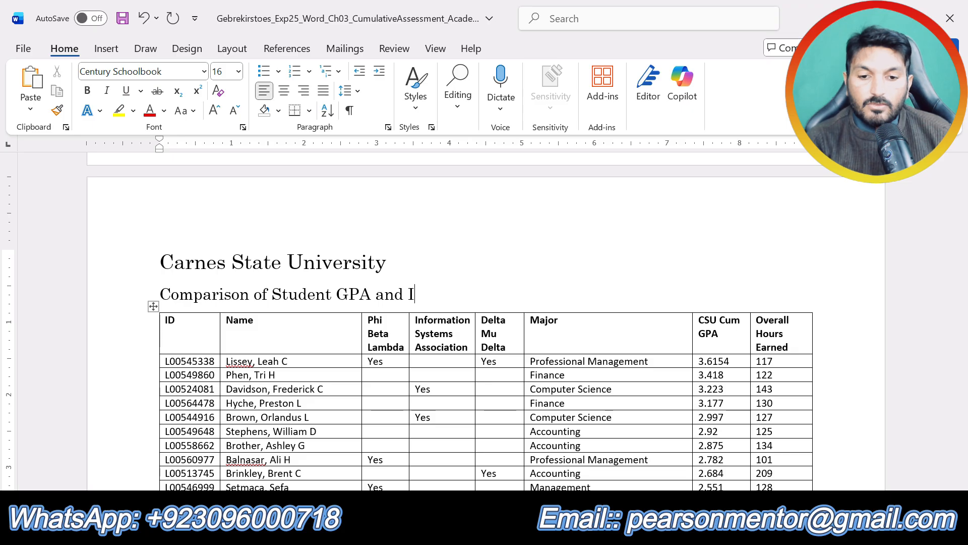
pyautogui.write('nvolv')
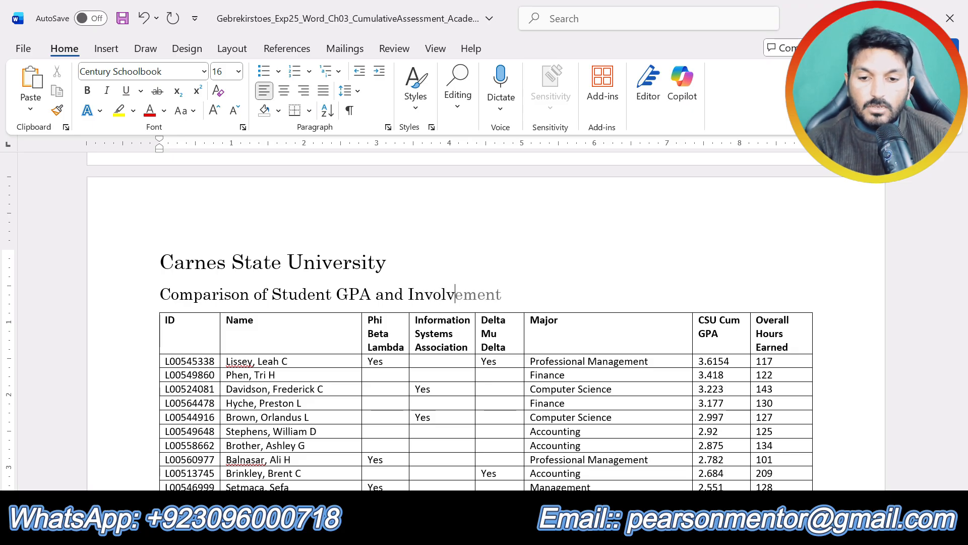
pyautogui.write('e')
pyautogui.press('Tab')
pyautogui.write('in C')
# Recheck the rest of the subtitle in the instructions and extend the memorandum's subtitle to end with "College Association".
pyautogui.click(500, 533)
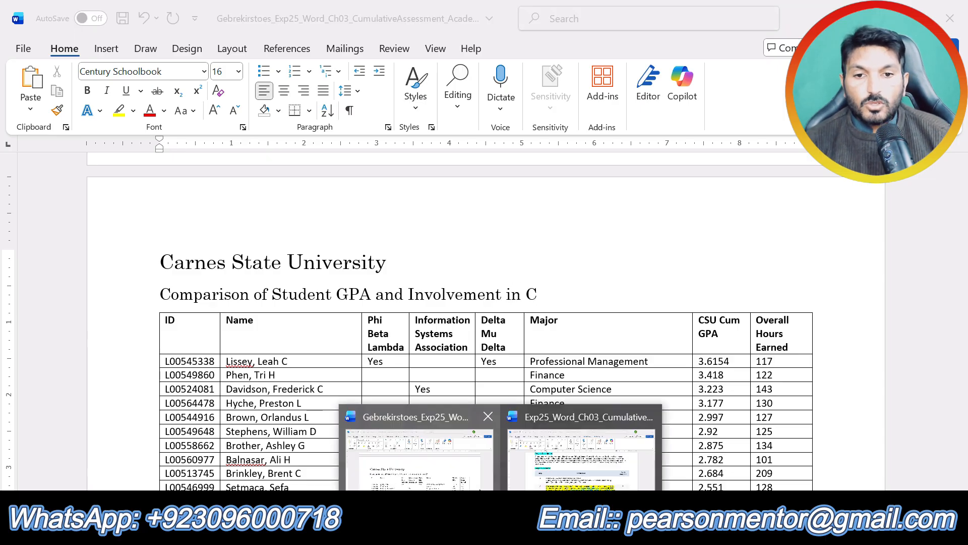
pyautogui.click(640, 462)
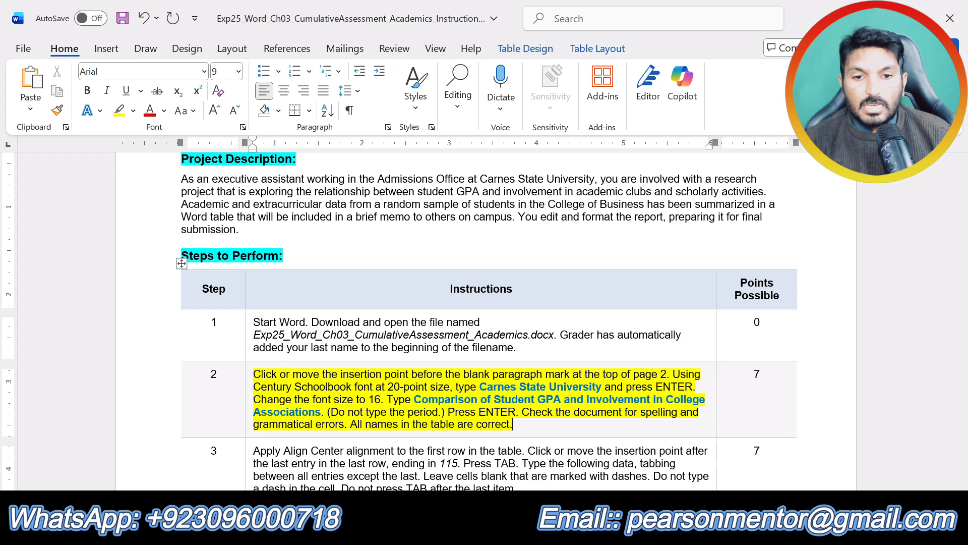
pyautogui.click(501, 532)
pyautogui.click(308, 456)
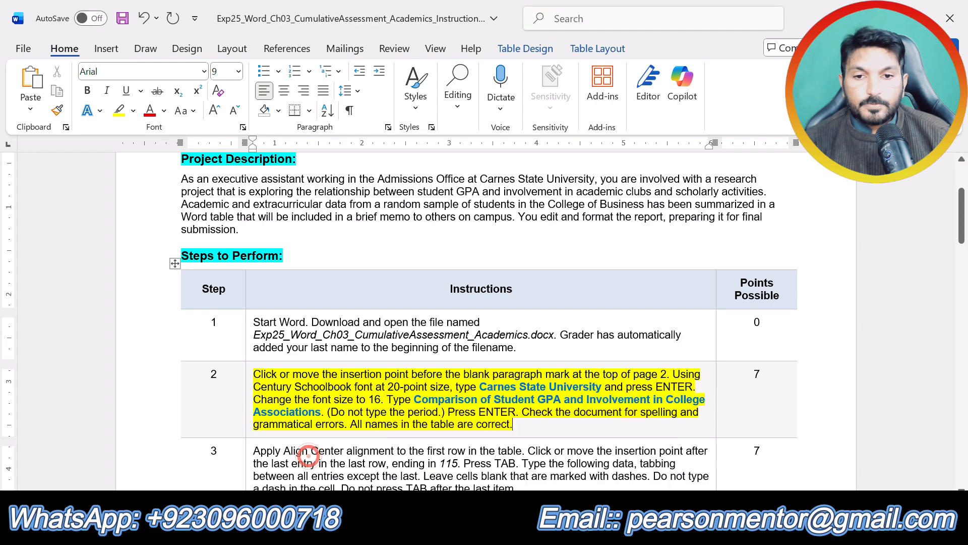
pyautogui.click(501, 532)
pyautogui.click(467, 489)
pyautogui.write('ollege ')
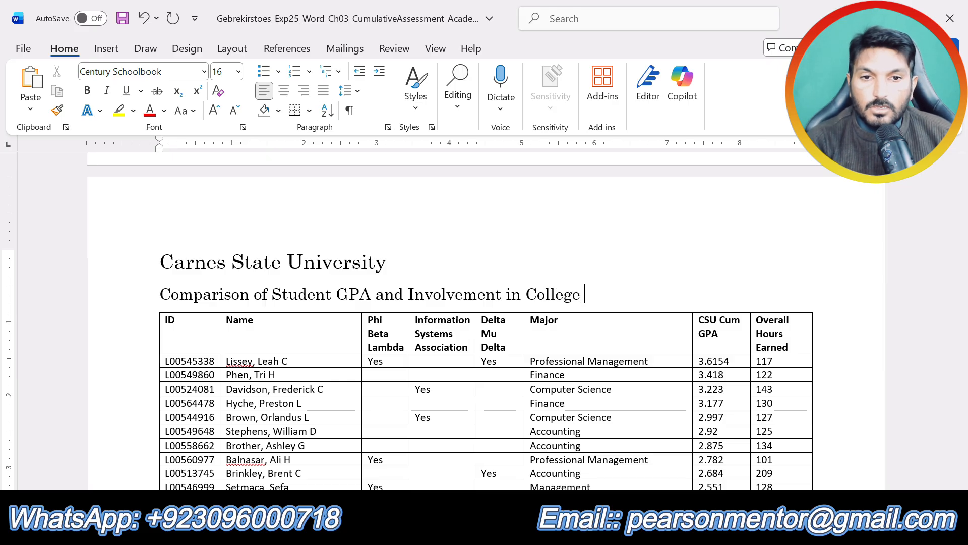
pyautogui.write('Ass')
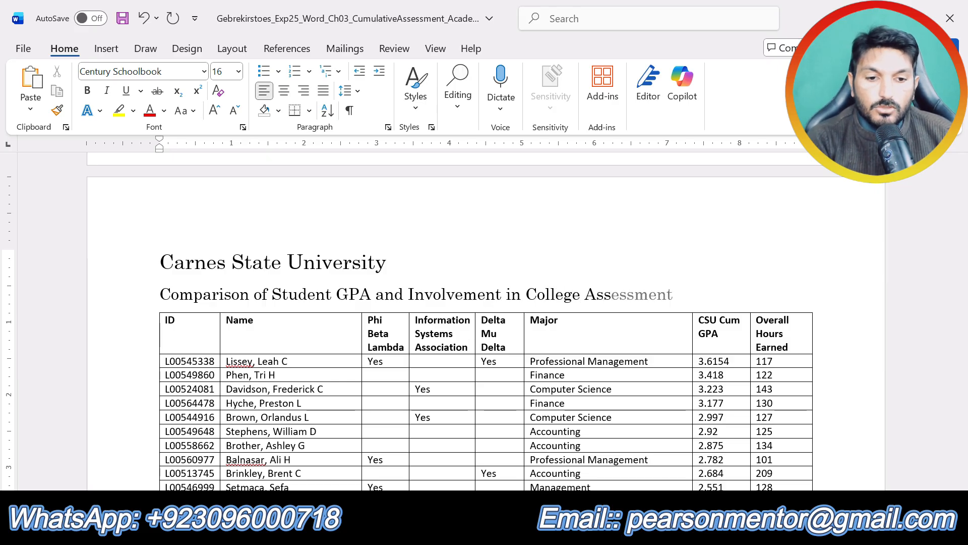
pyautogui.write('oci')
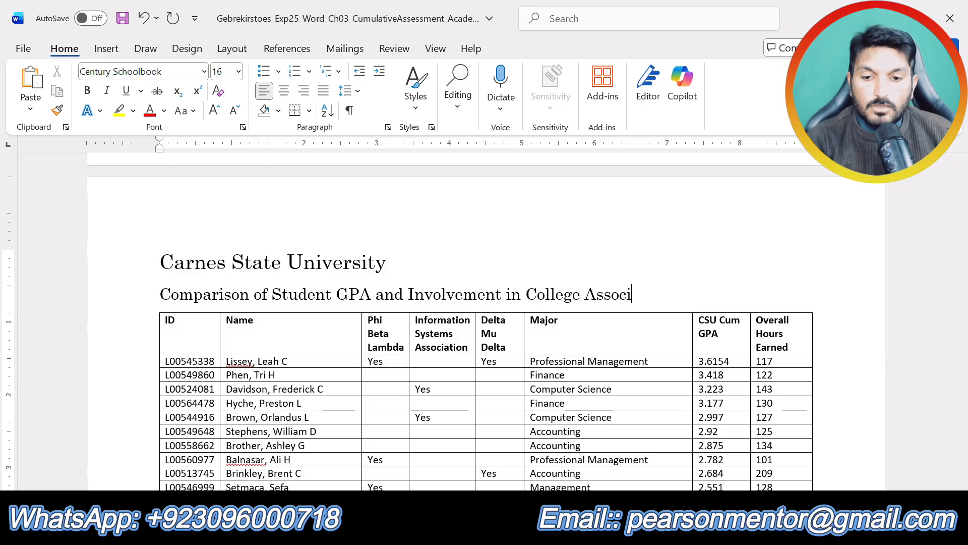
pyautogui.write('a')
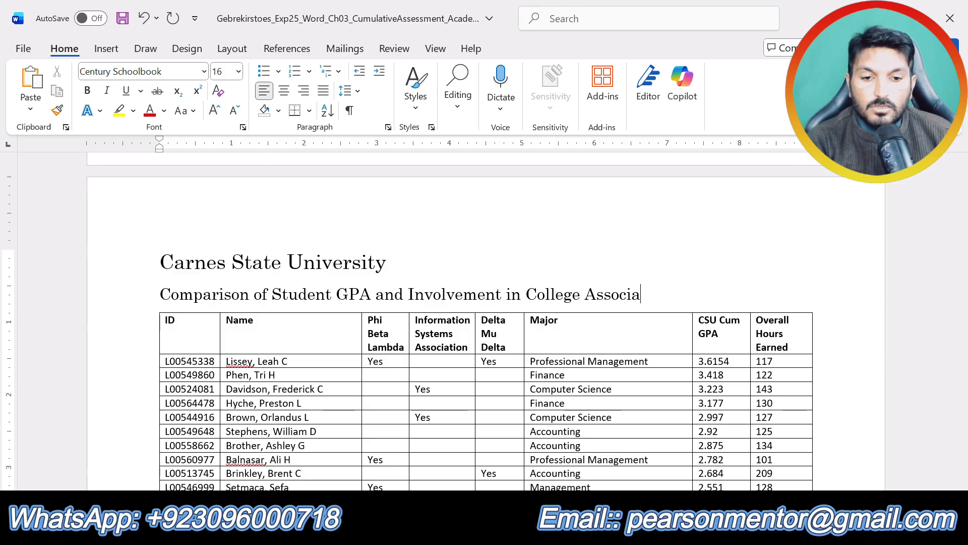
pyautogui.write('tion')
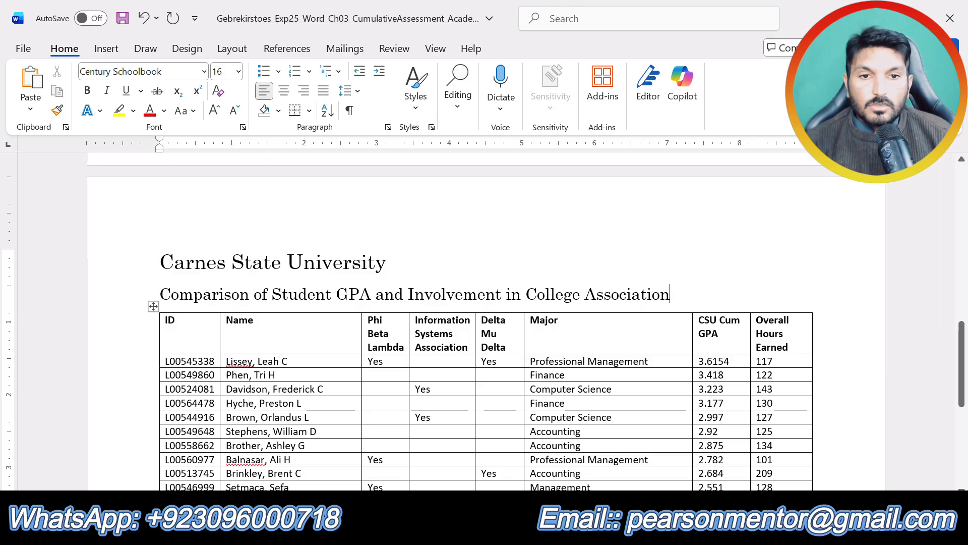
# Compare the subtitle's last word with step 2 of the instructions and make it "Associations".
pyautogui.click(501, 532)
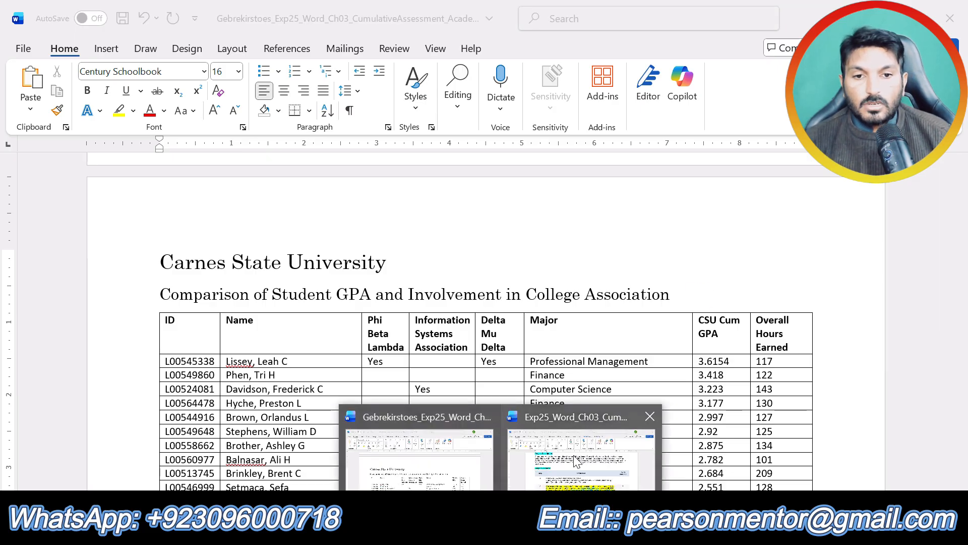
pyautogui.click(577, 461)
pyautogui.click(501, 532)
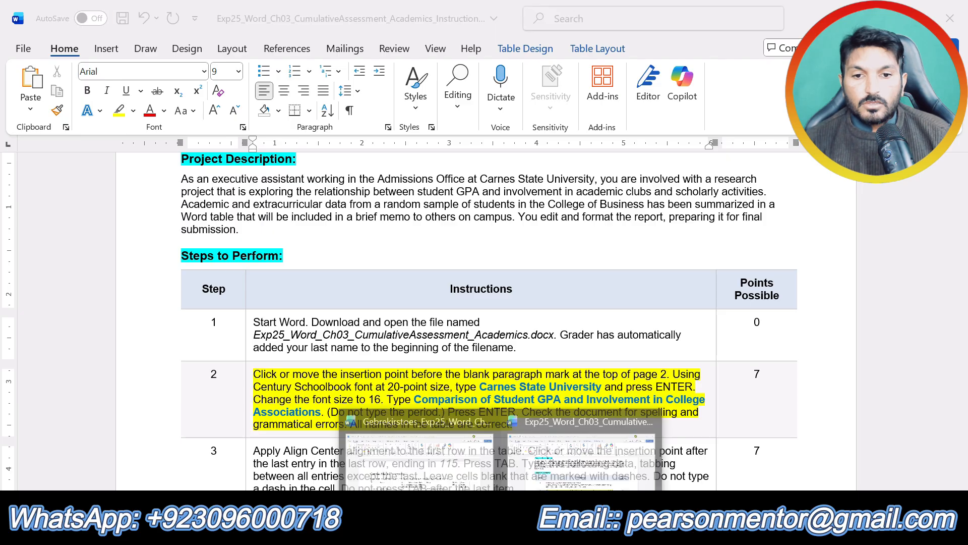
pyautogui.click(454, 465)
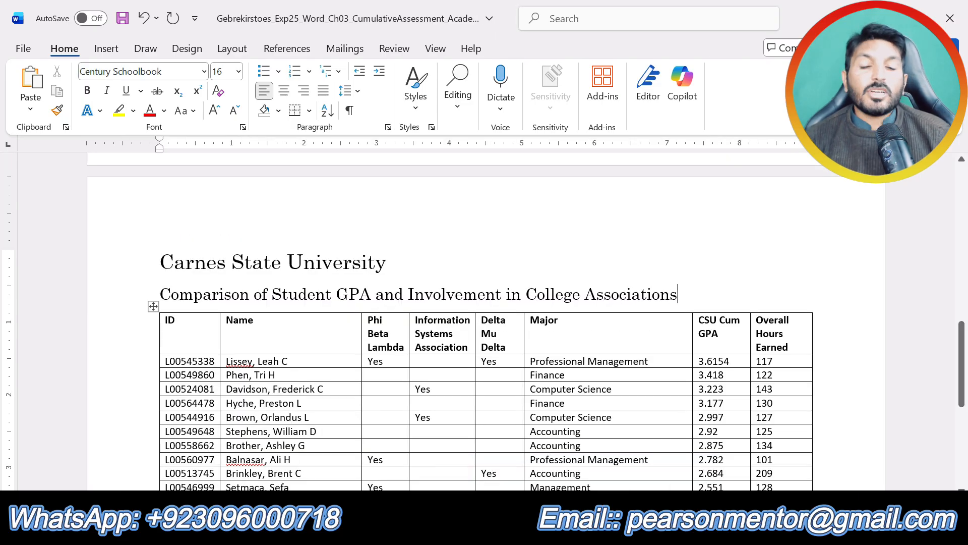
# Read the rest of step 2 about checking spelling and grammar, and return to the start of the memorandum.
pyautogui.click(500, 532)
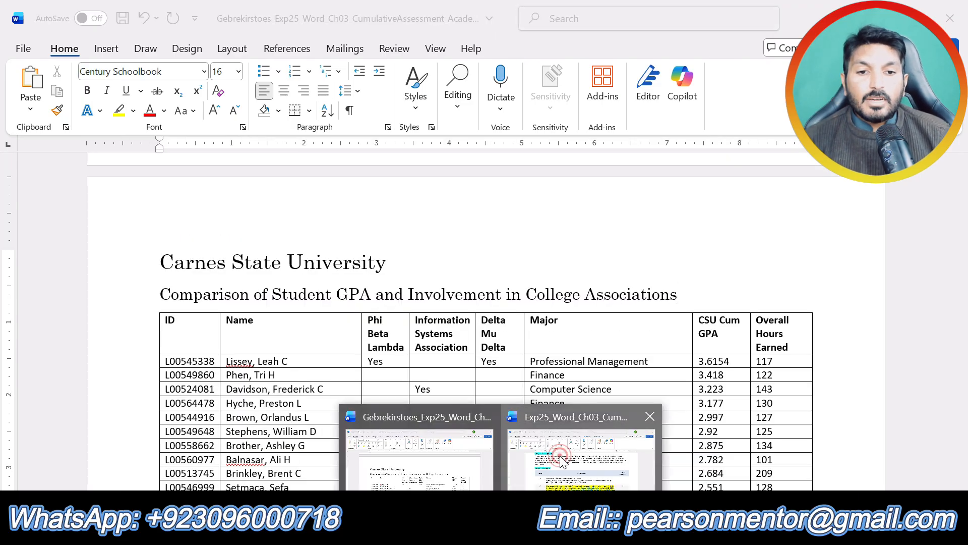
pyautogui.click(560, 455)
pyautogui.scroll(-1, 483, 321)
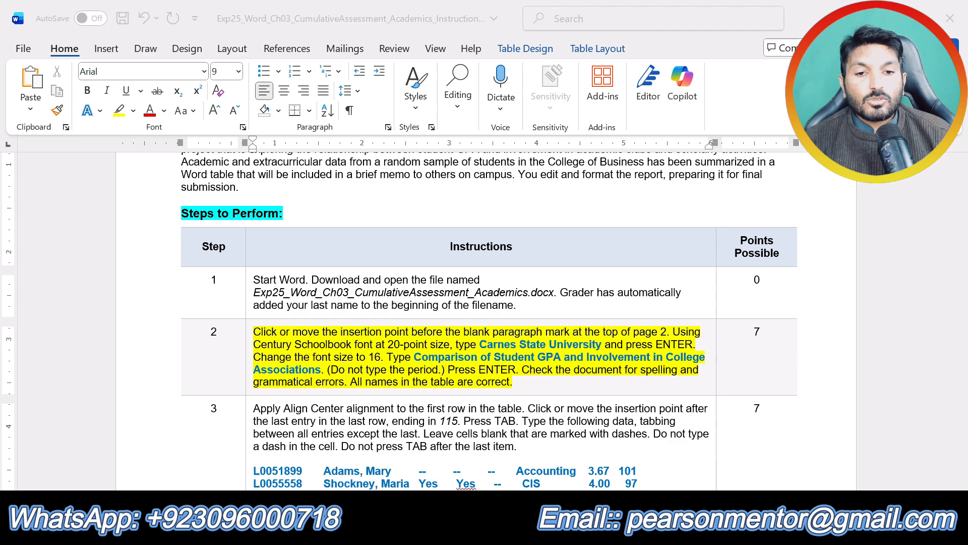
pyautogui.click(502, 532)
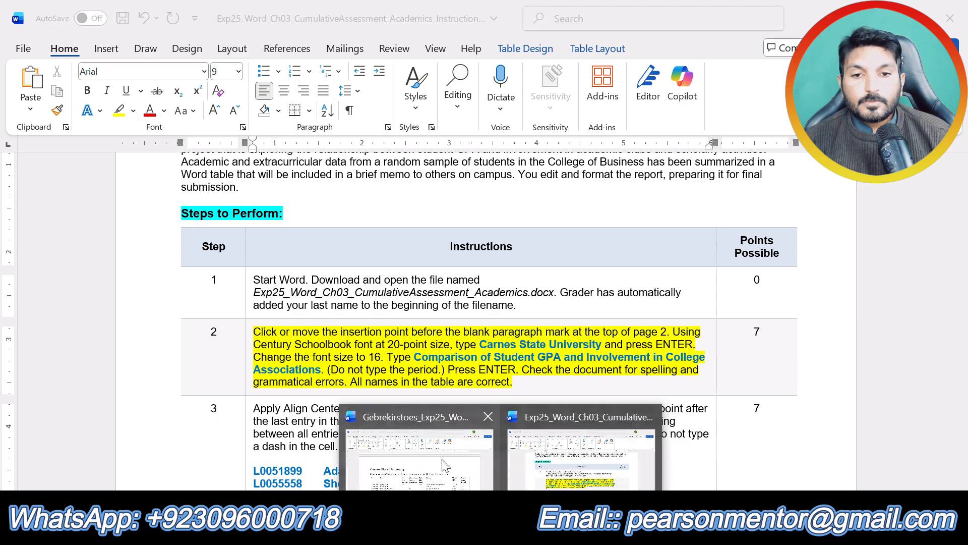
pyautogui.click(440, 458)
pyautogui.scroll(5, 379, 353)
pyautogui.scroll(7, 378, 353)
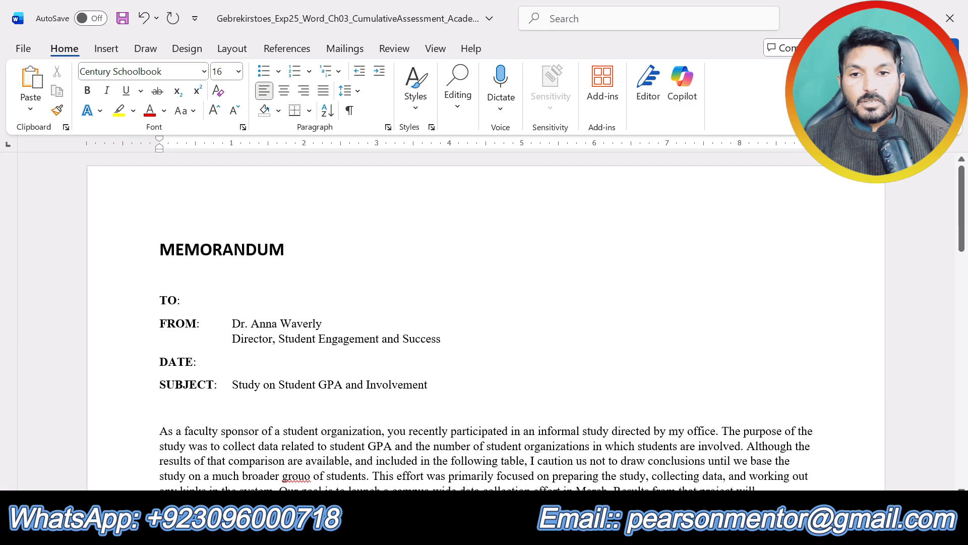
# Run the spelling and grammar check from the MEMORANDUM heading and correct "grouo" to "group".
pyautogui.click(161, 248)
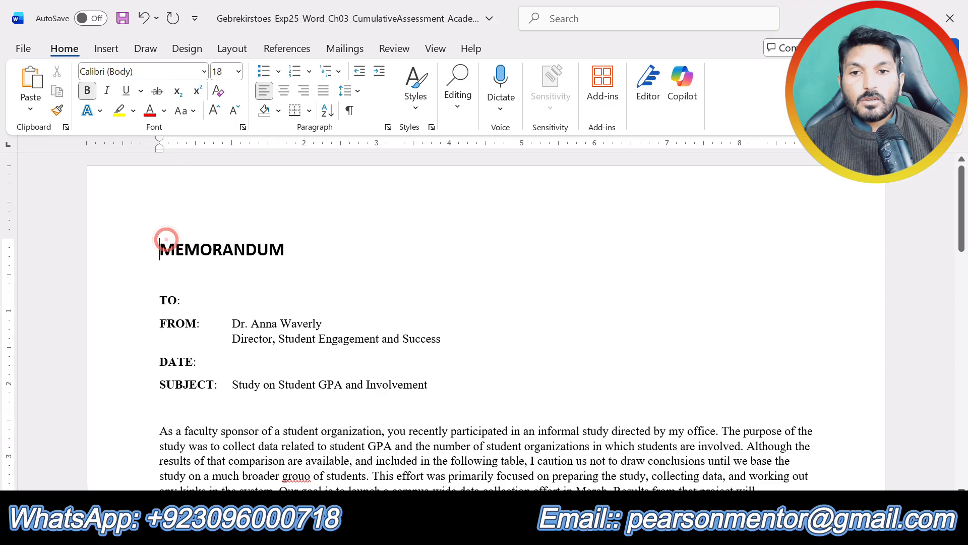
pyautogui.click(398, 46)
pyautogui.click(111, 71)
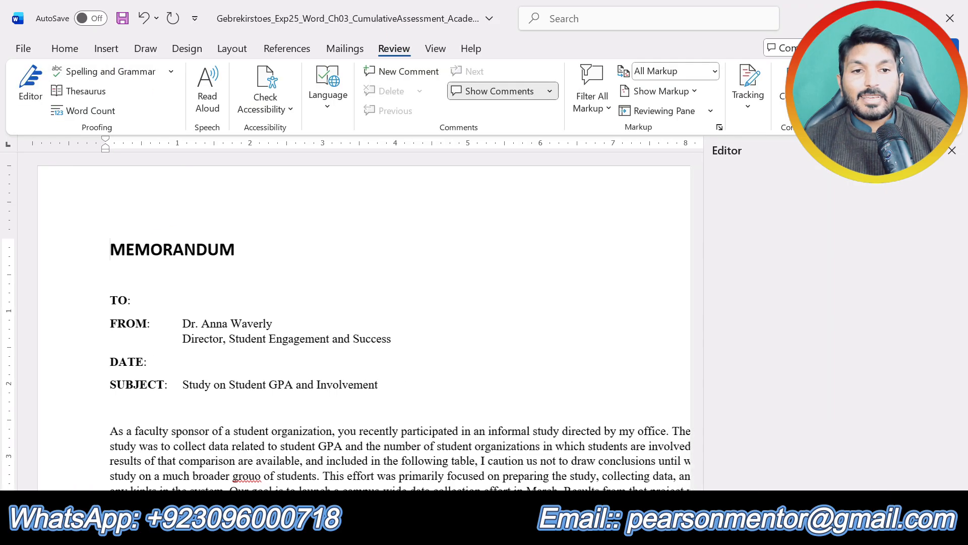
pyautogui.click(767, 353)
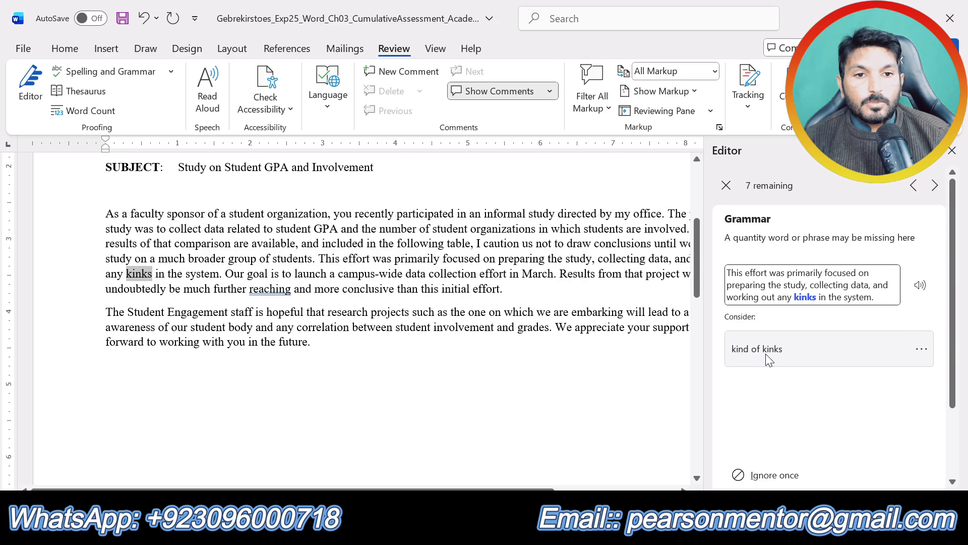
# Ignore the suggestions for "kinks", "Overall" and the flagged student names, and change "reaching" to "achieving" in the memorandum.
pyautogui.click(750, 484)
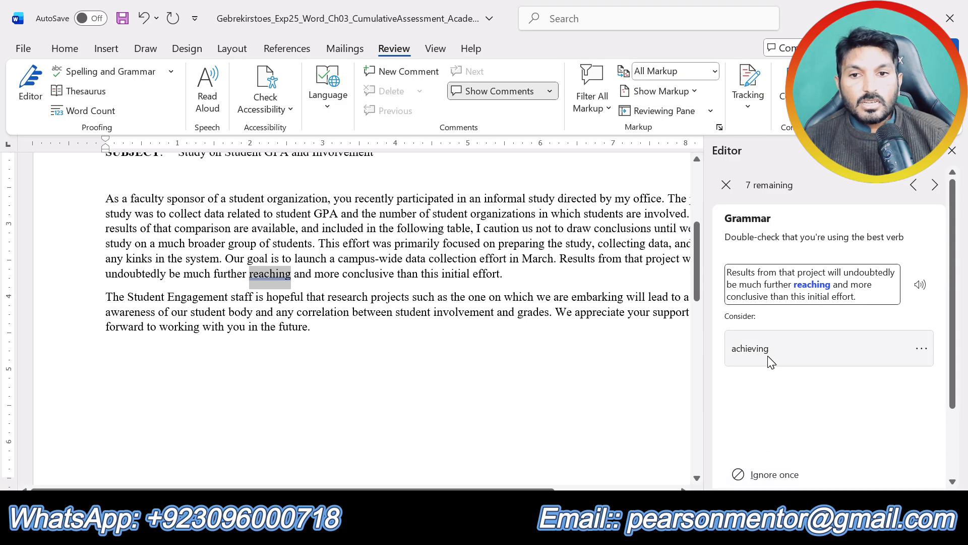
pyautogui.click(767, 356)
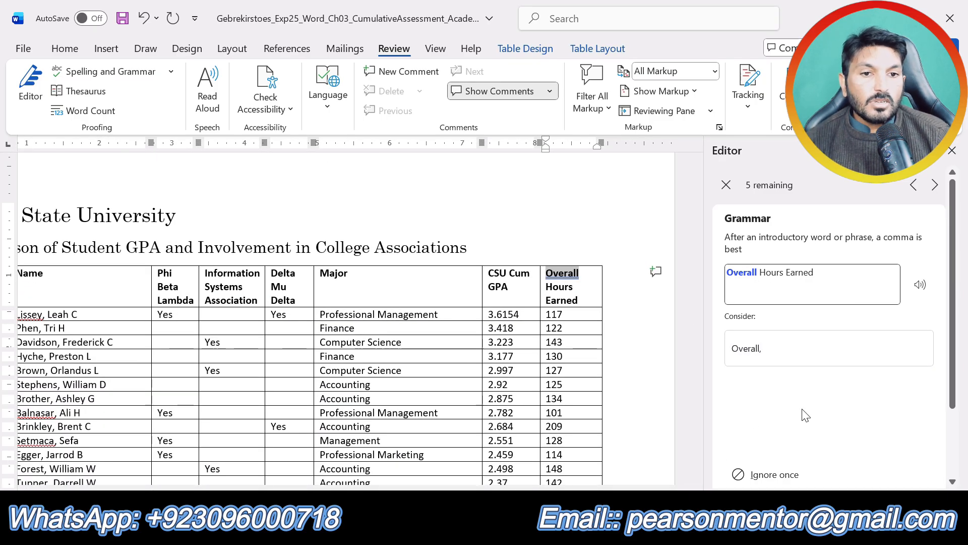
pyautogui.click(783, 476)
pyautogui.click(780, 477)
pyautogui.click(775, 477)
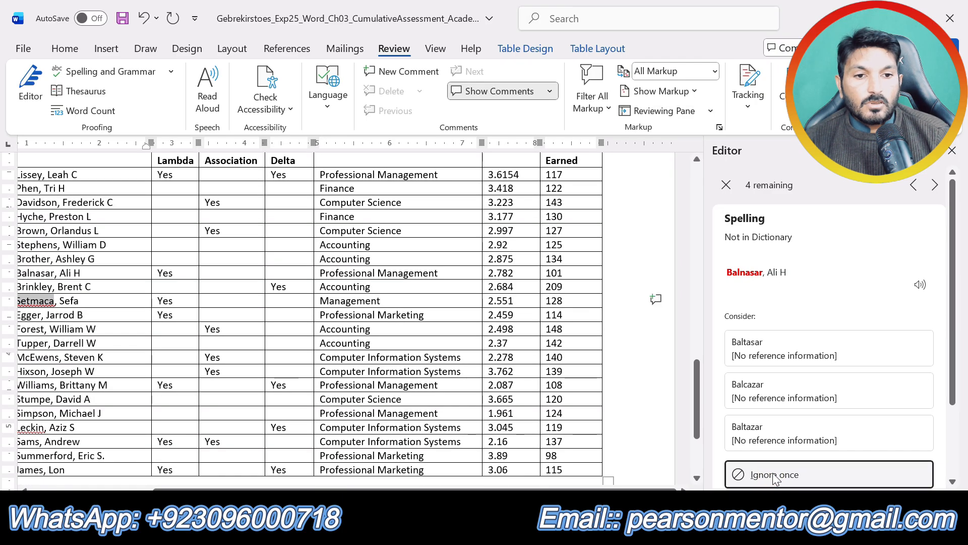
pyautogui.click(770, 402)
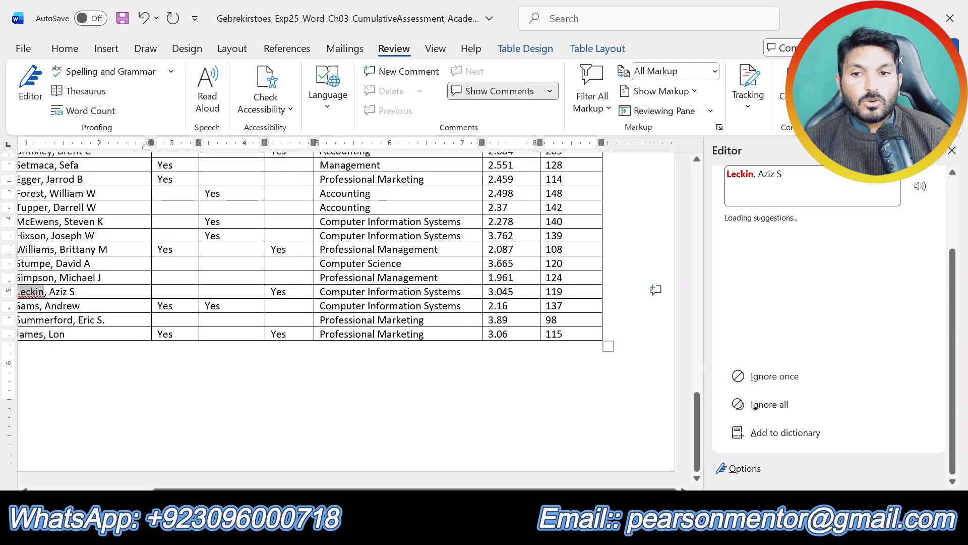
pyautogui.click(791, 398)
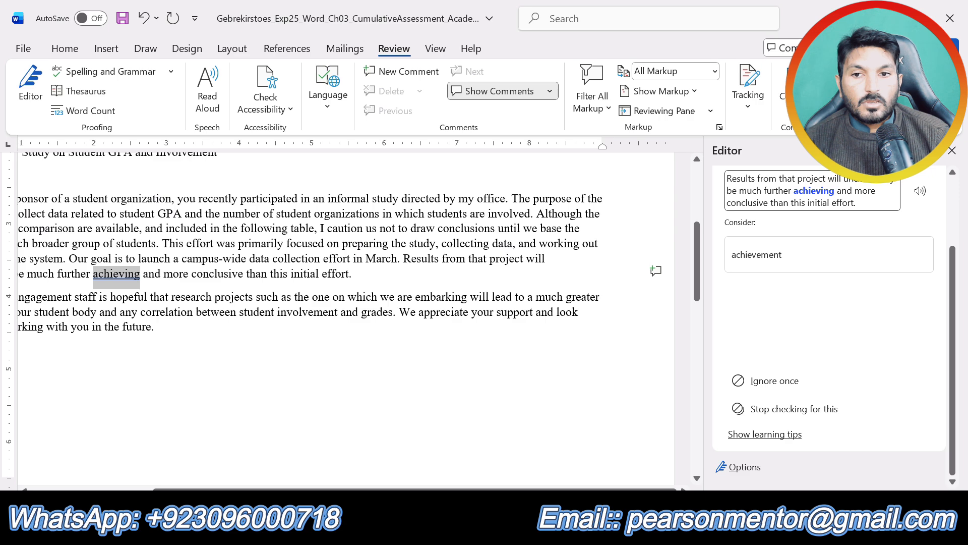
# Replace "achieving" with the suggested "achievement" in the first paragraph and close the spelling and grammar check.
pyautogui.click(787, 250)
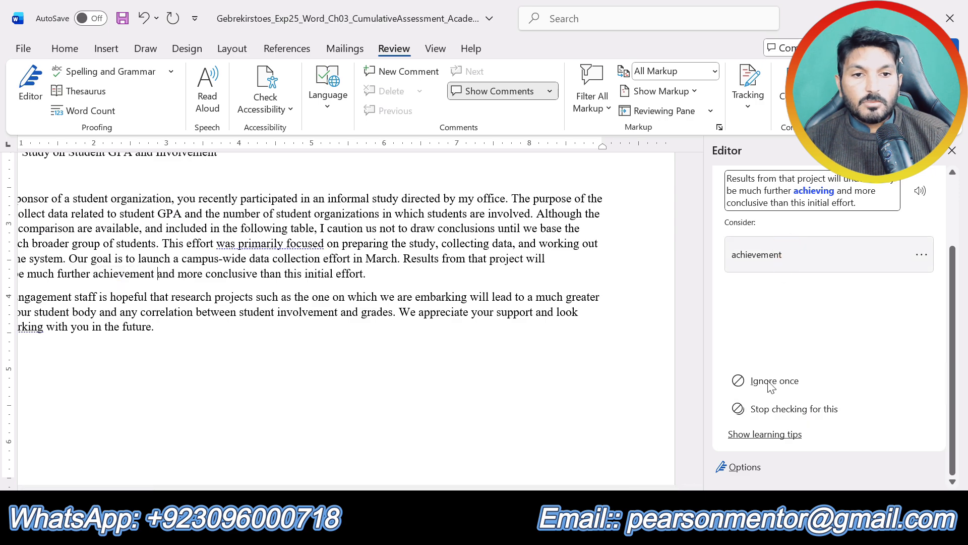
pyautogui.click(770, 382)
pyautogui.click(953, 151)
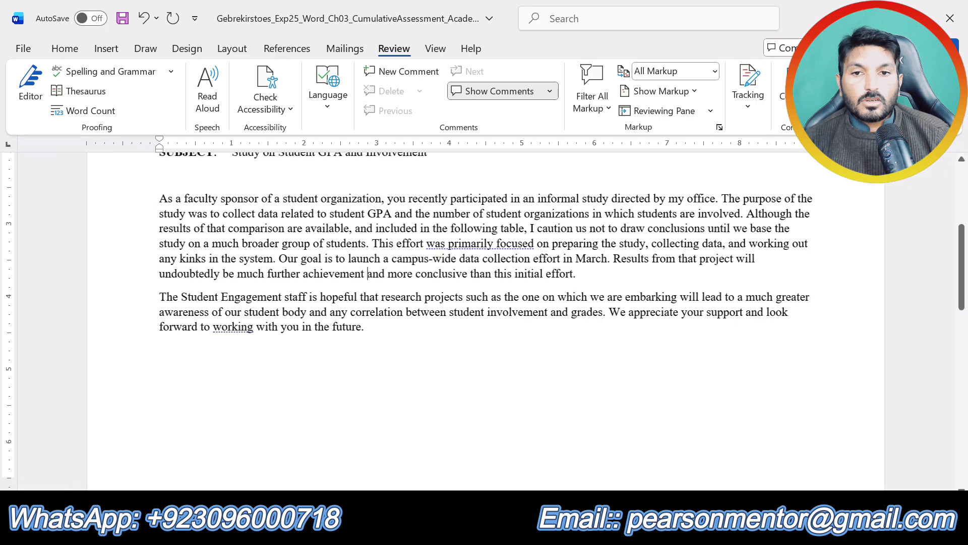
# Switch to the instructions document, clear the highlight from step 2 and highlight all of step 3 in yellow.
pyautogui.scroll(5, 484, 323)
pyautogui.click(500, 531)
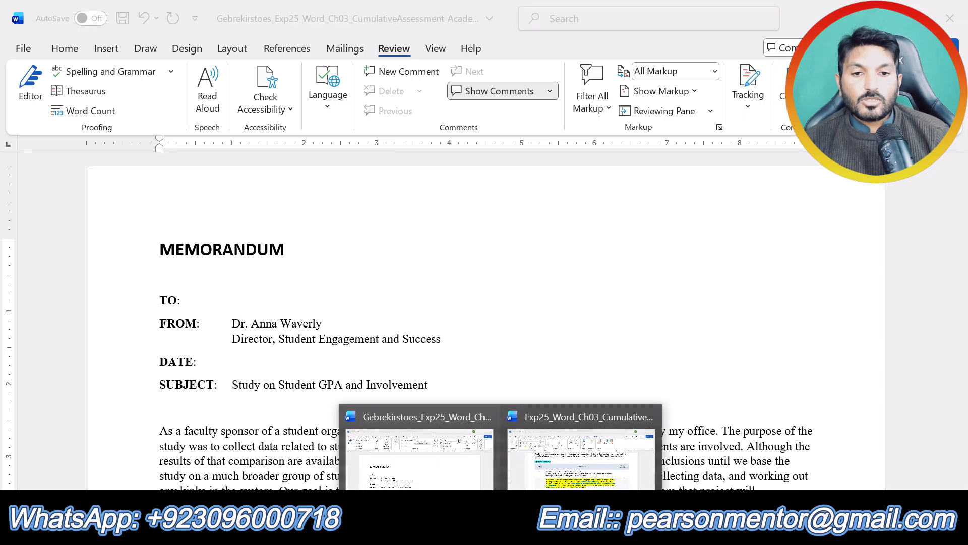
pyautogui.click(581, 444)
pyautogui.tripleClick(656, 331)
pyautogui.scroll(-3, 656, 331)
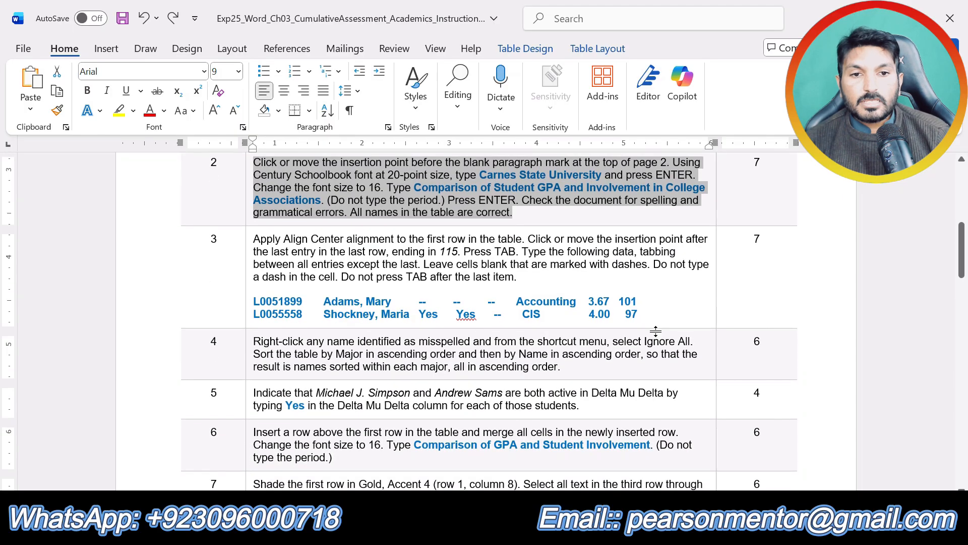
pyautogui.moveTo(643, 314); pyautogui.dragTo(280, 247)
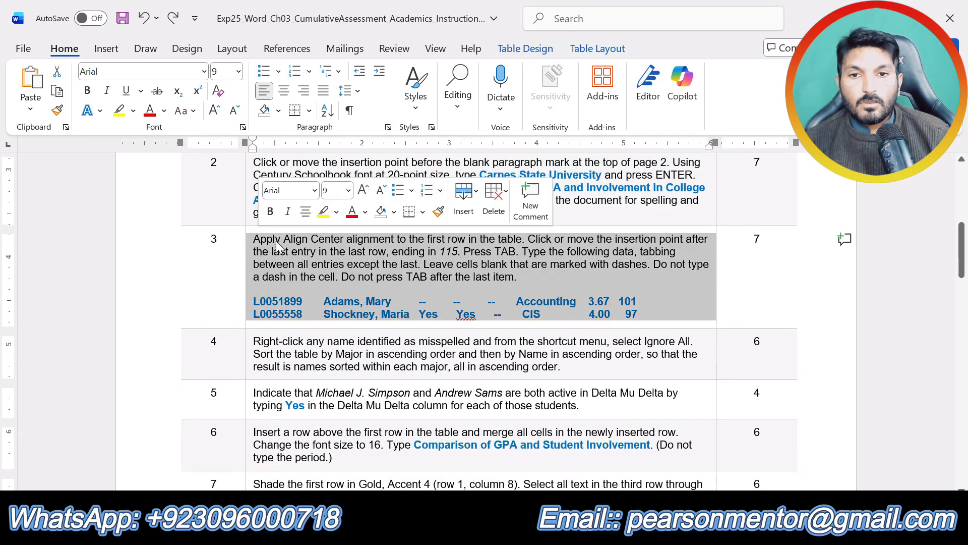
pyautogui.click(323, 212)
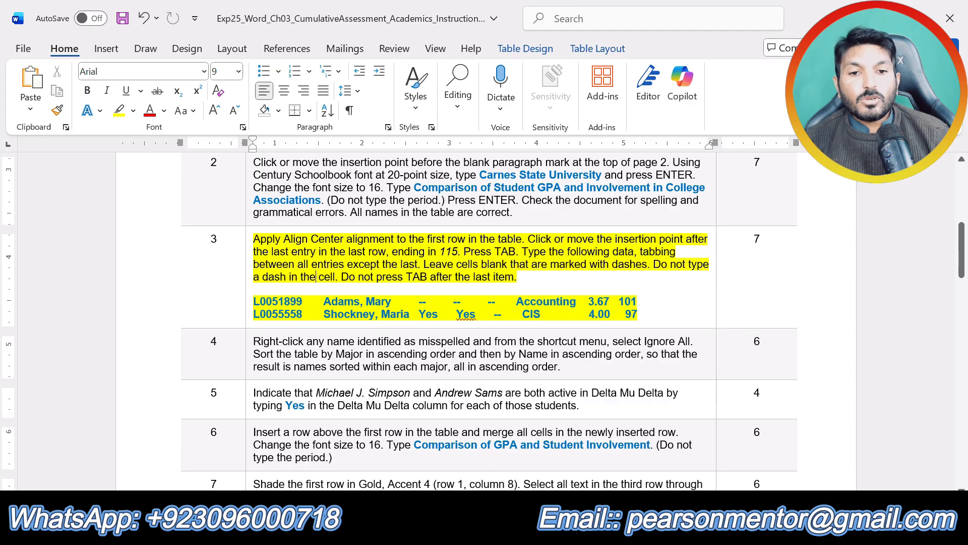
# Return to the memorandum document and apply Align Center alignment to the first row of the student table.
pyautogui.click(502, 530)
pyautogui.click(437, 459)
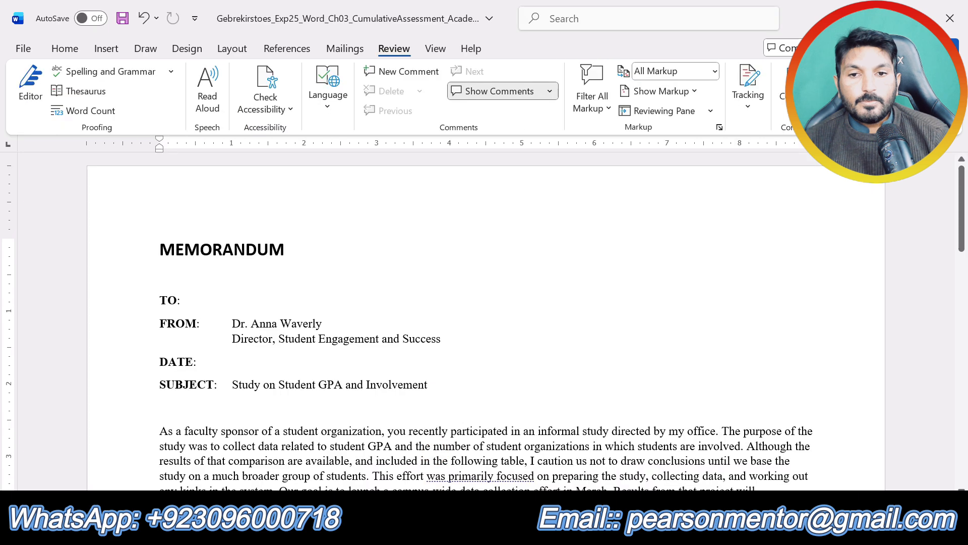
pyautogui.scroll(-15, 485, 323)
pyautogui.moveTo(802, 265); pyautogui.dragTo(166, 250)
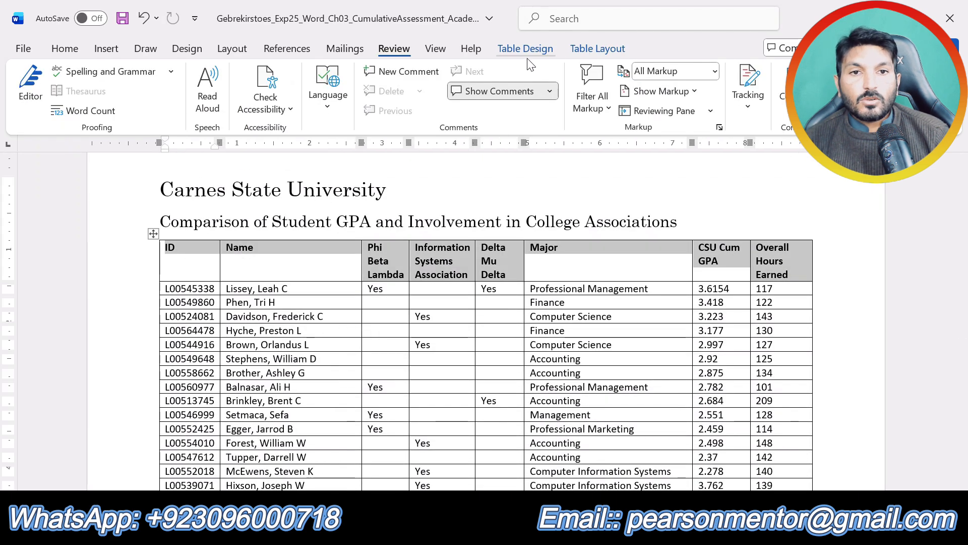
pyautogui.click(589, 47)
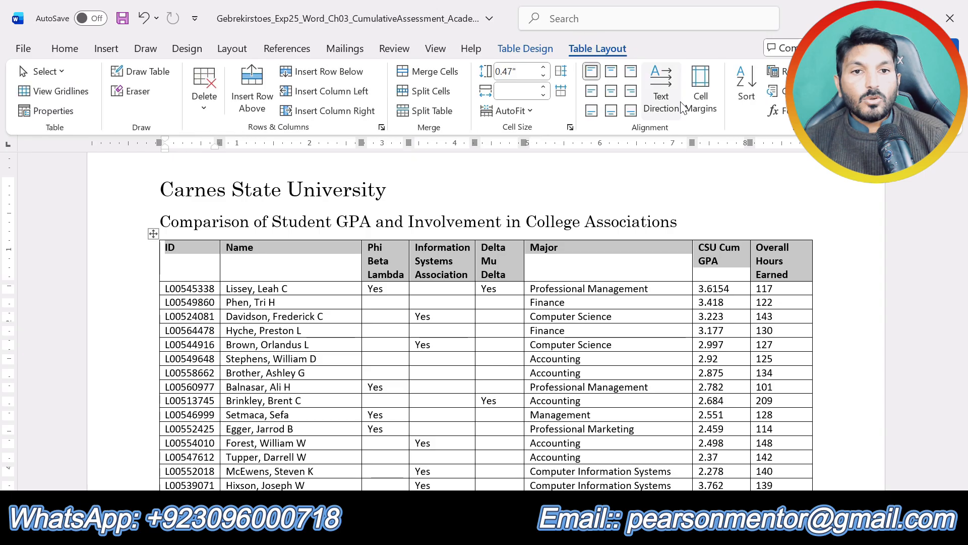
pyautogui.click(610, 91)
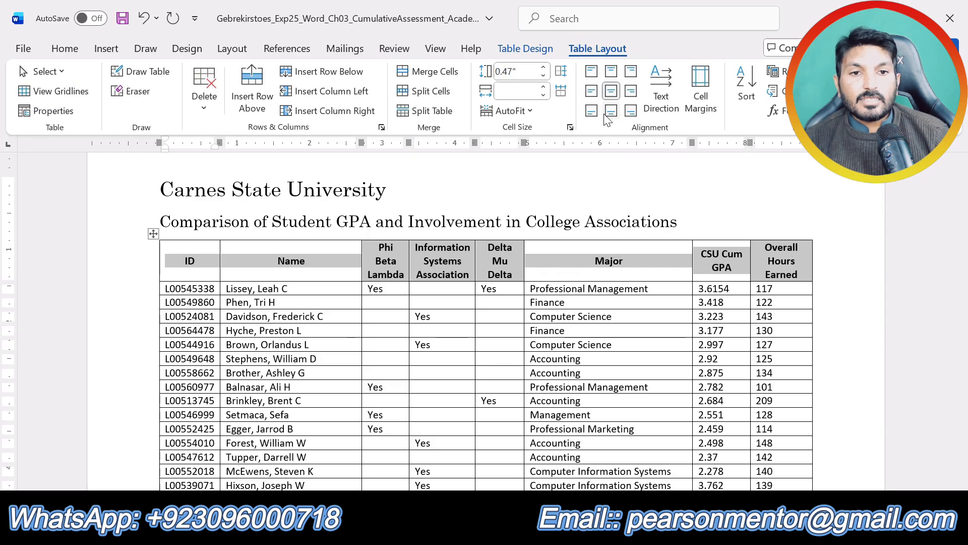
# Review the new student data in step 3 of the instructions and add an empty row after the table's last entry, 115.
pyautogui.scroll(-5, 410, 347)
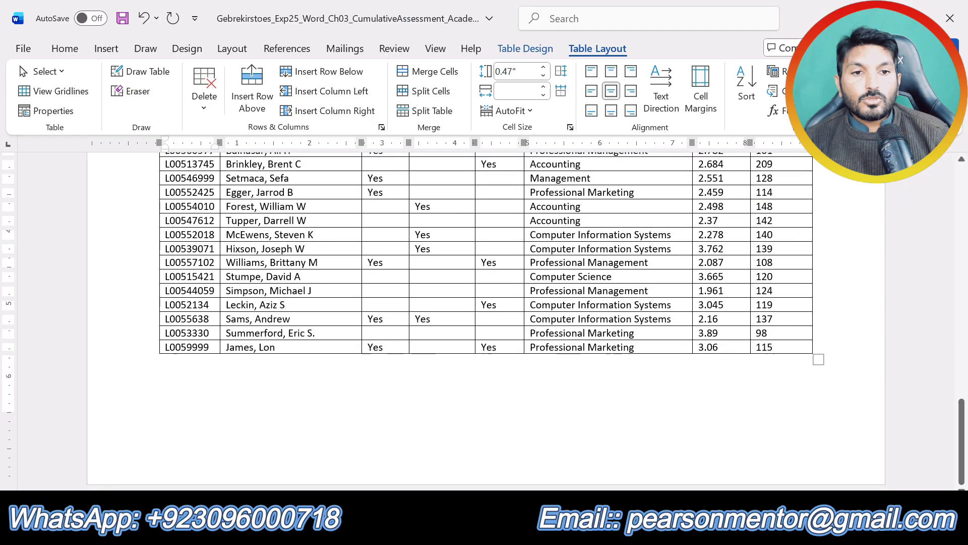
pyautogui.click(789, 339)
pyautogui.click(500, 532)
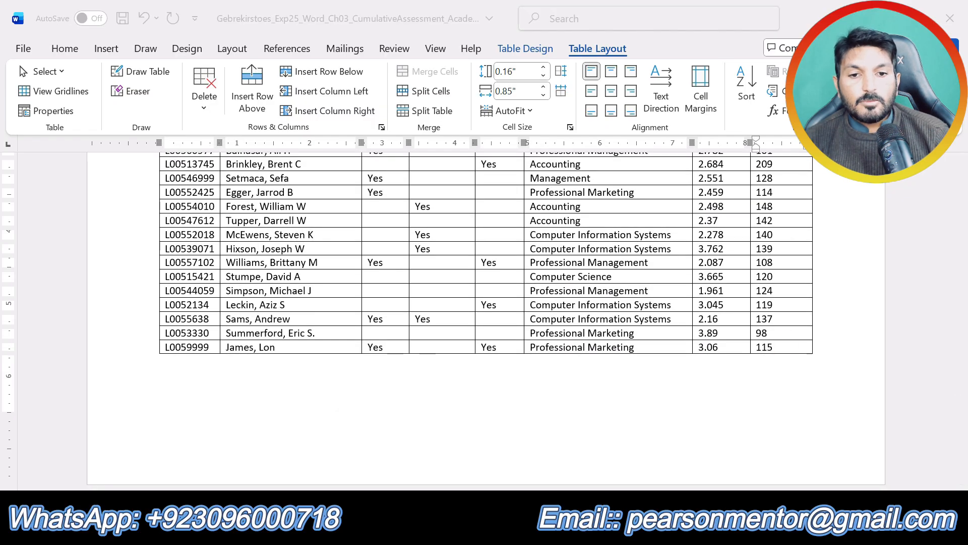
pyautogui.click(563, 483)
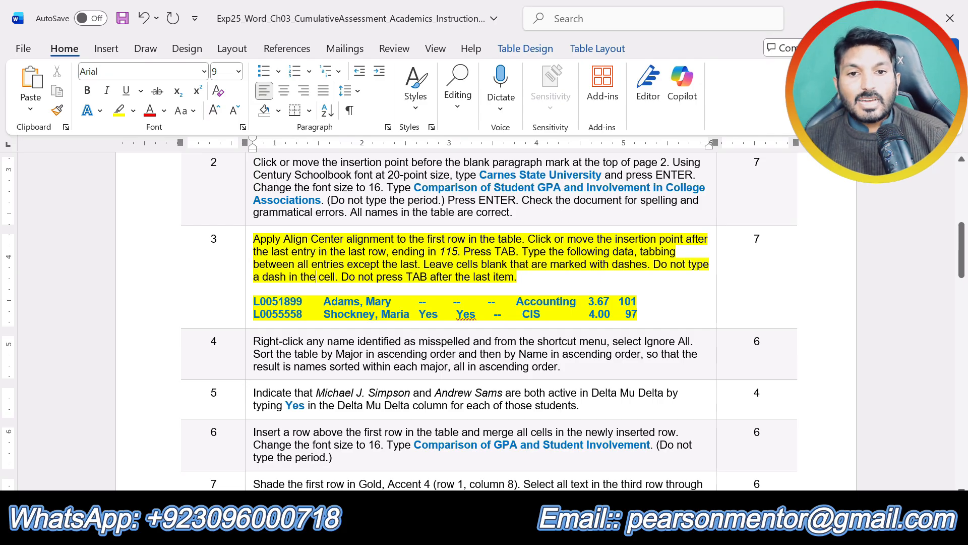
pyautogui.moveTo(639, 317); pyautogui.dragTo(254, 288)
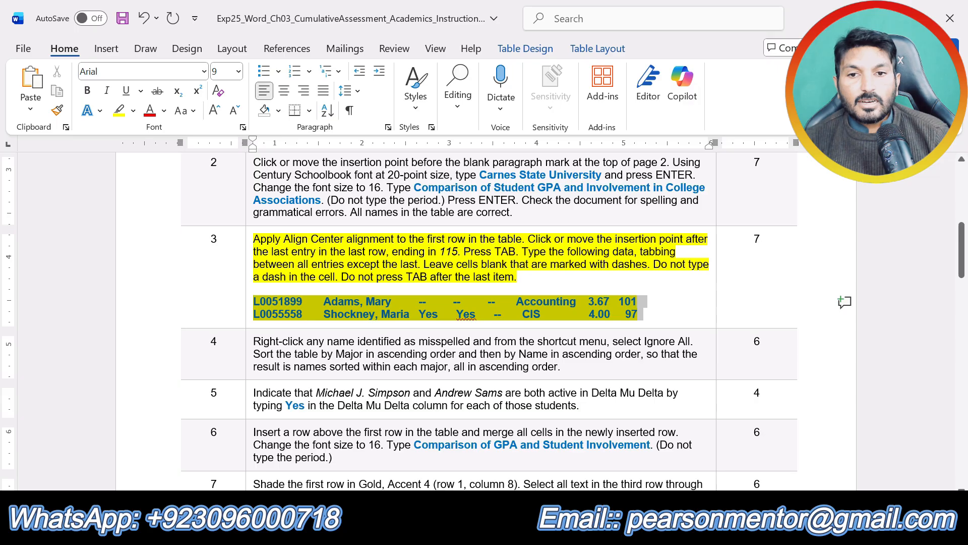
pyautogui.click(457, 464)
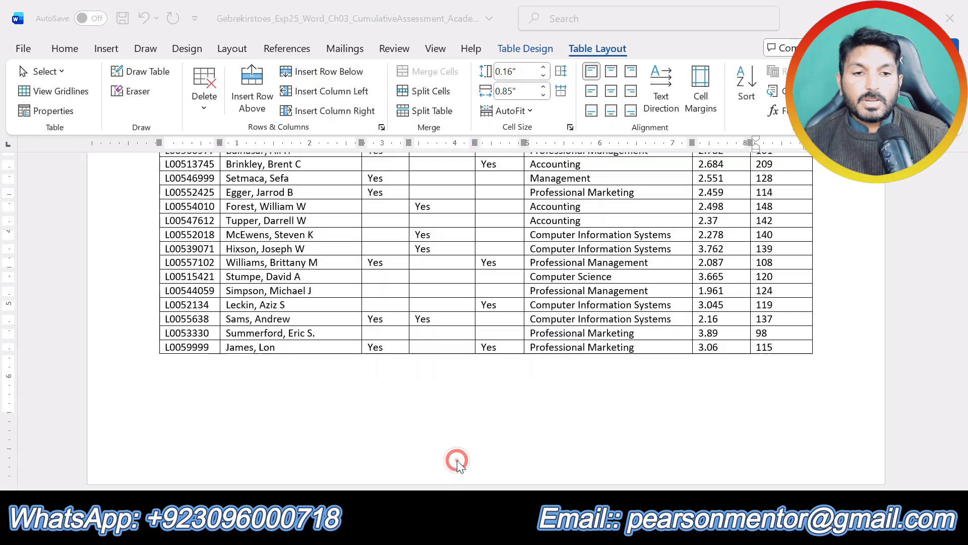
pyautogui.press('Tab')
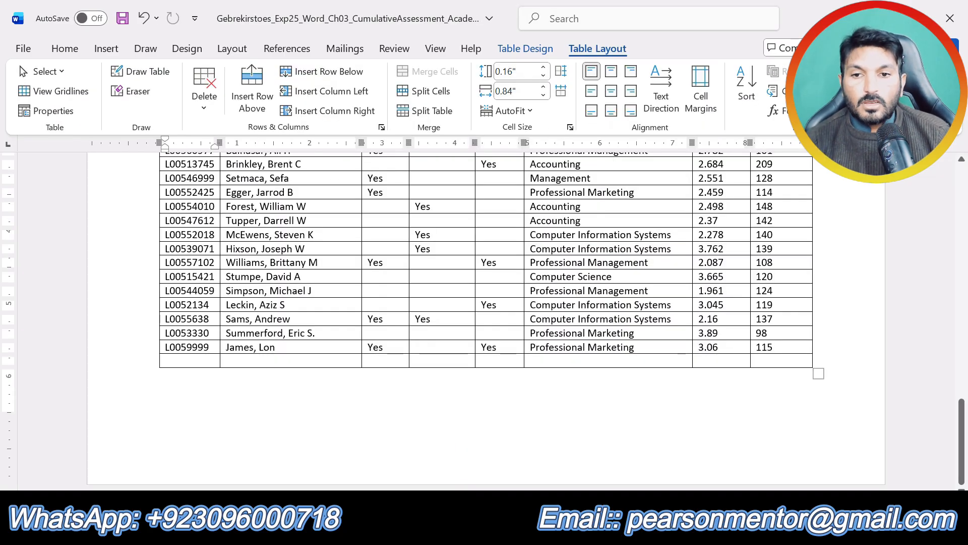
# Copy the first new student's ID from step 3 of the instructions into the new row's ID cell as text only.
pyautogui.click(595, 454)
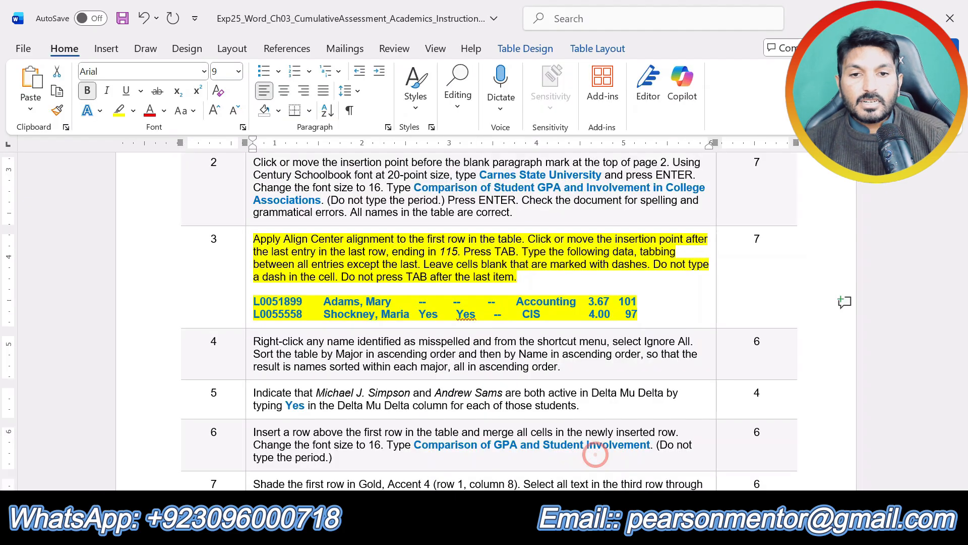
pyautogui.click(286, 302)
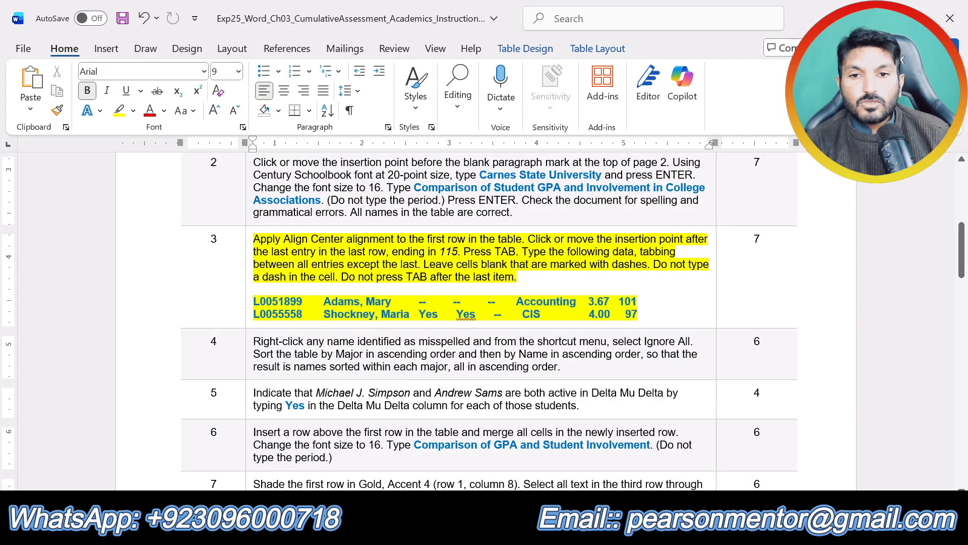
pyautogui.moveTo(301, 303); pyautogui.dragTo(267, 303)
pyautogui.hotkey('ctrl', 'c')
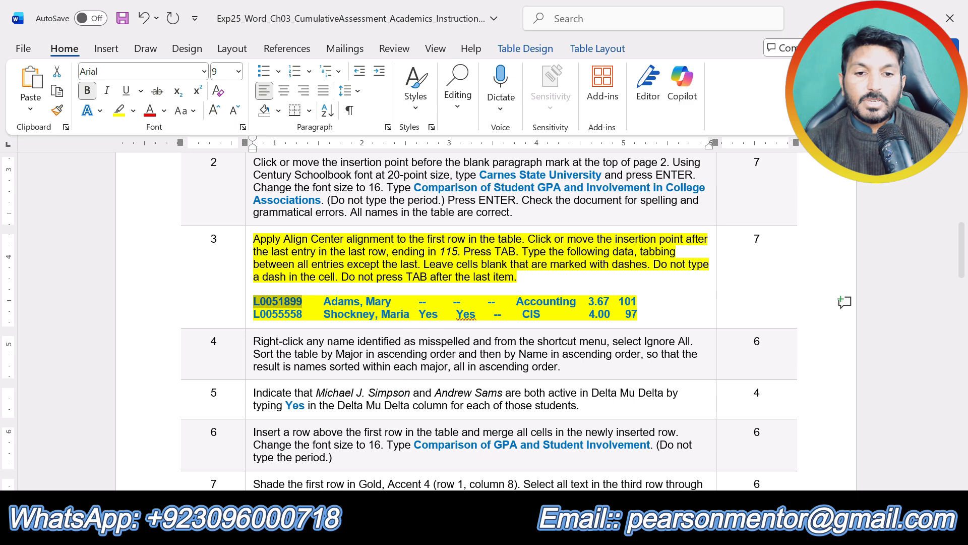
pyautogui.click(501, 527)
pyautogui.click(458, 454)
pyautogui.hotkey('ctrl', 'v')
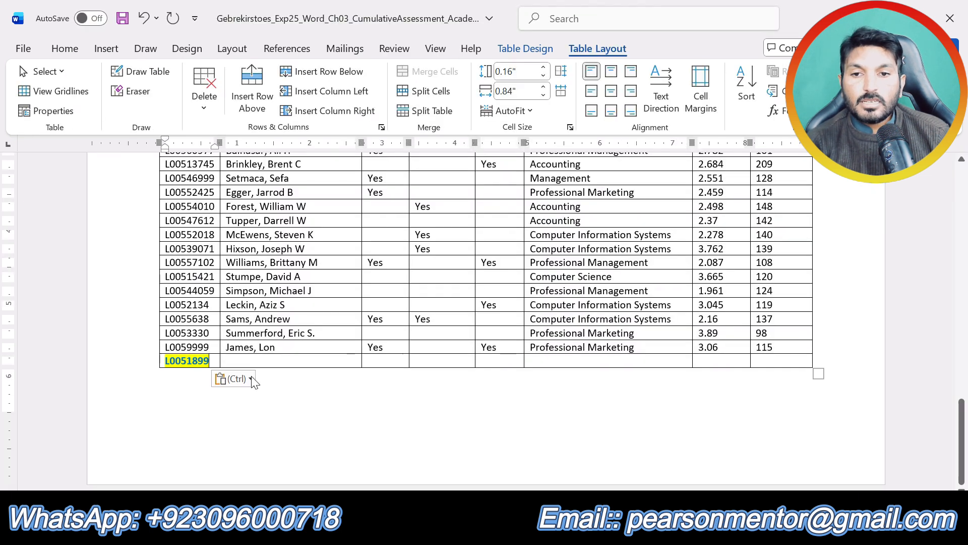
pyautogui.click(246, 376)
pyautogui.click(316, 428)
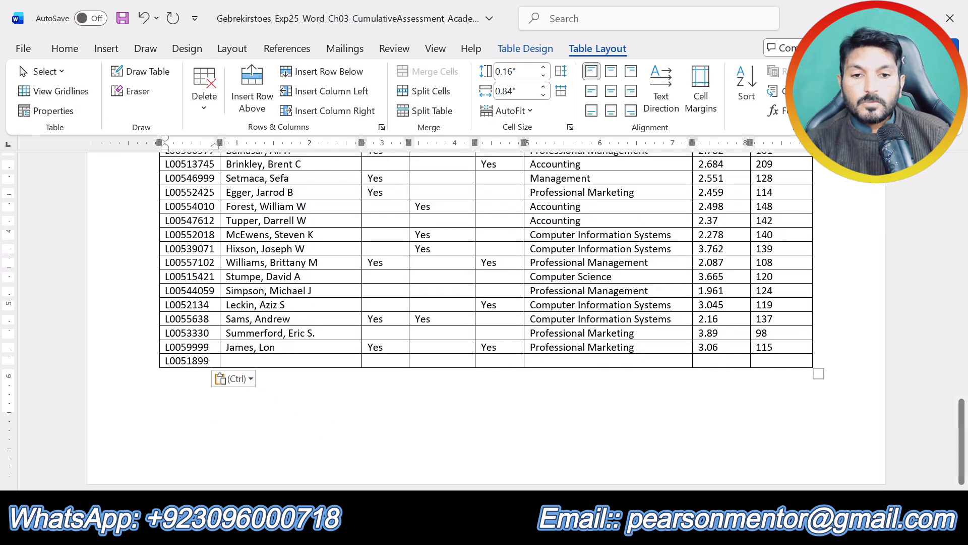
# Copy the first new student's name from step 3 of the instructions into the new row's Name cell as text only.
pyautogui.click(500, 527)
pyautogui.click(559, 473)
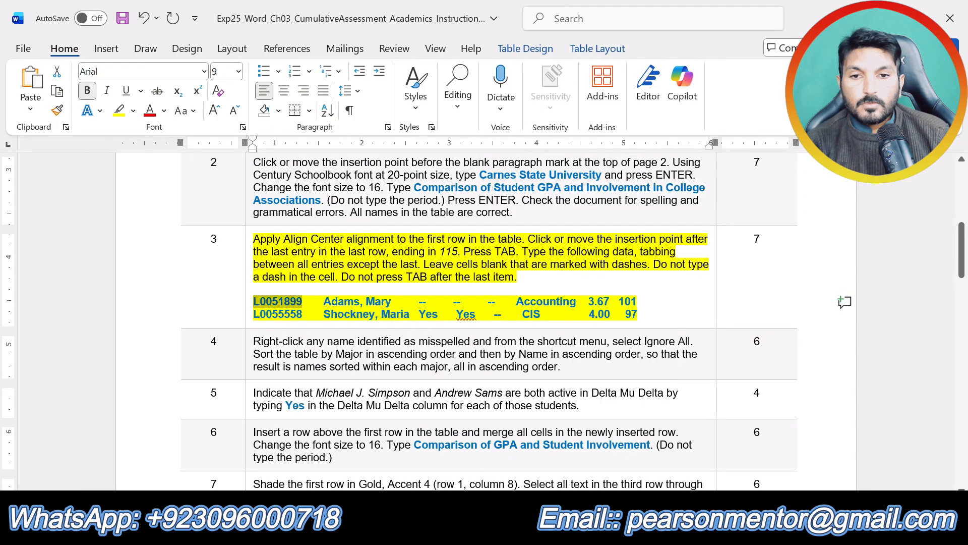
pyautogui.moveTo(323, 302); pyautogui.dragTo(419, 301)
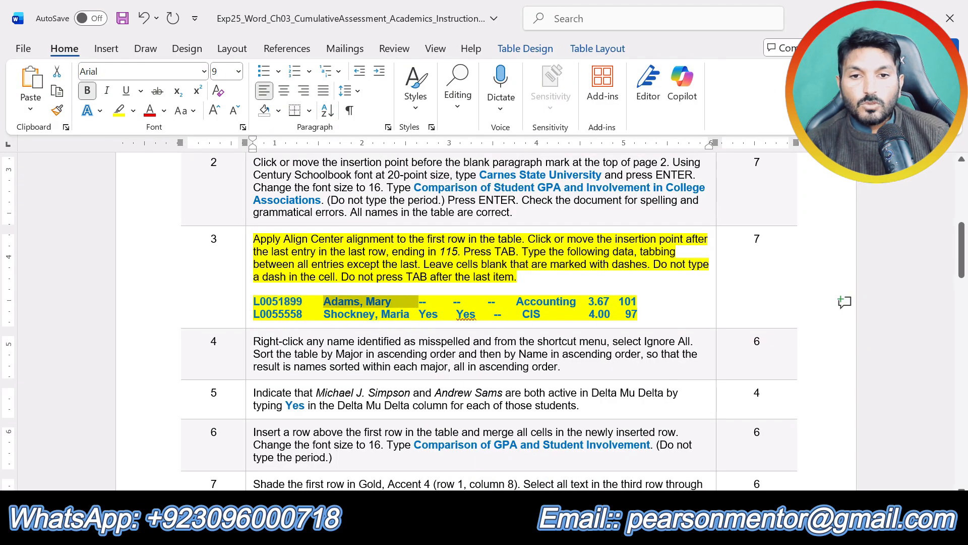
pyautogui.click(501, 527)
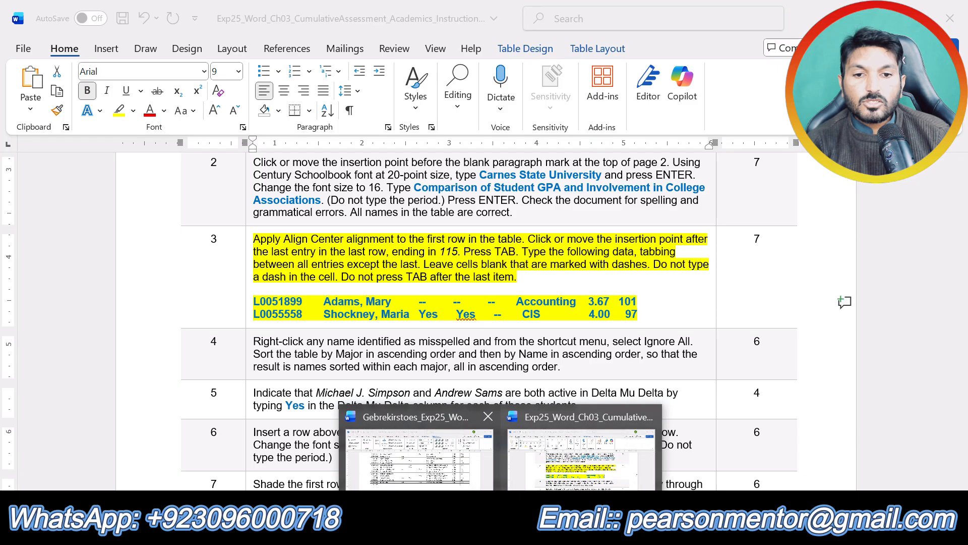
pyautogui.click(434, 457)
pyautogui.hotkey('ctrl', 'v')
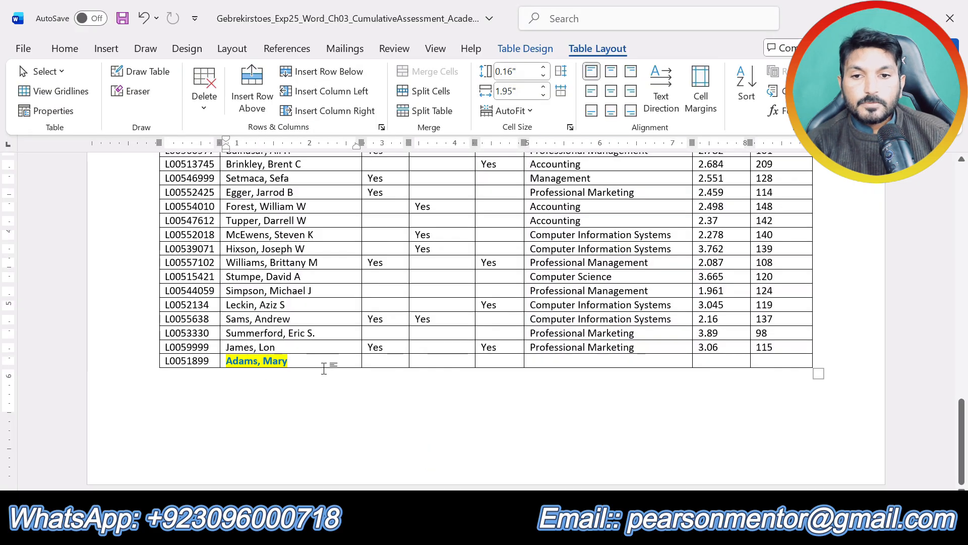
pyautogui.click(310, 379)
pyautogui.click(393, 422)
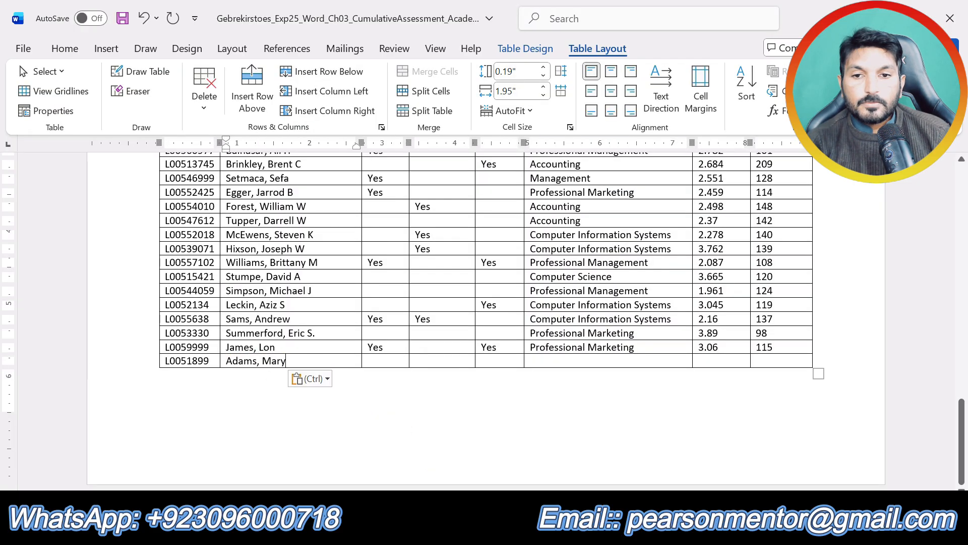
# Copy the major "Accounting" from step 3 into the new row's Major cell as text only, leaving the three association cells blank.
pyautogui.click(501, 527)
pyautogui.click(580, 457)
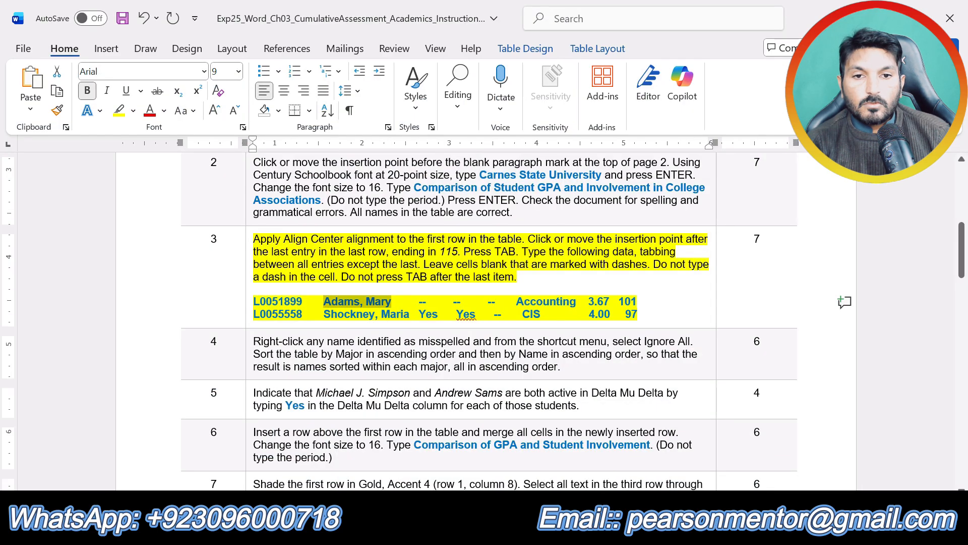
pyautogui.moveTo(517, 301); pyautogui.dragTo(570, 301)
pyautogui.click(504, 527)
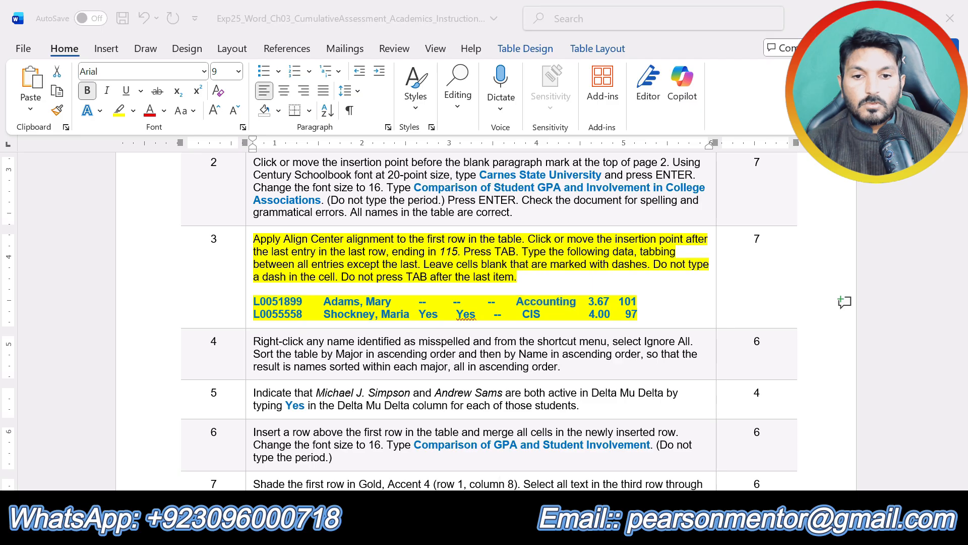
pyautogui.click(441, 460)
pyautogui.click(545, 359)
pyautogui.hotkey('ctrl', 'v')
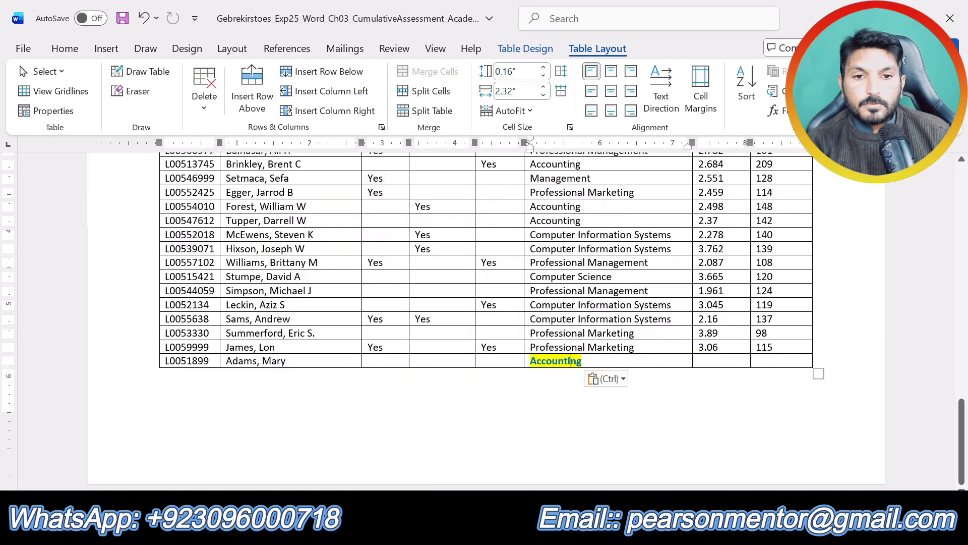
pyautogui.click(612, 380)
pyautogui.click(678, 425)
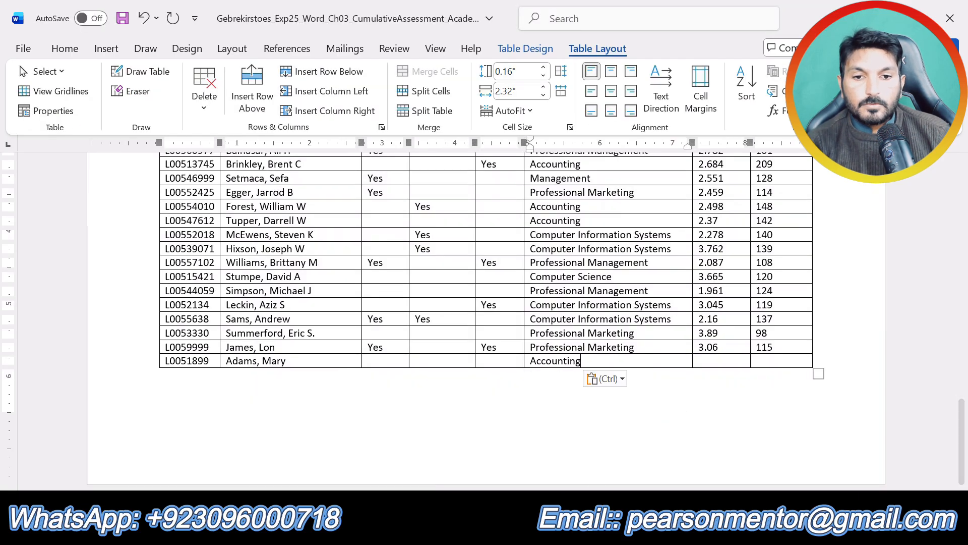
# Enter the first new student's GPA 3.67 and overall hours 101 from step 3, and add another empty row below.
pyautogui.click(504, 527)
pyautogui.moveTo(638, 471)
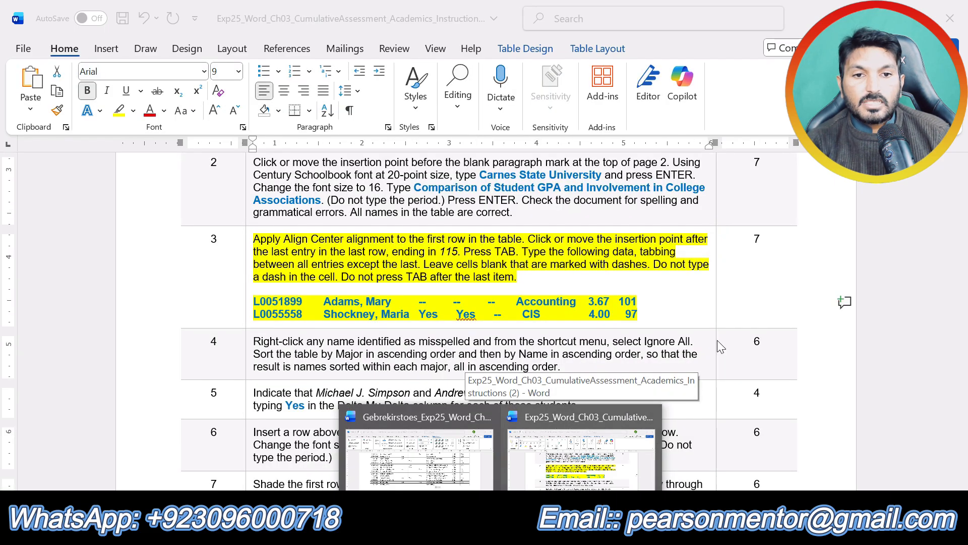
pyautogui.click(715, 357)
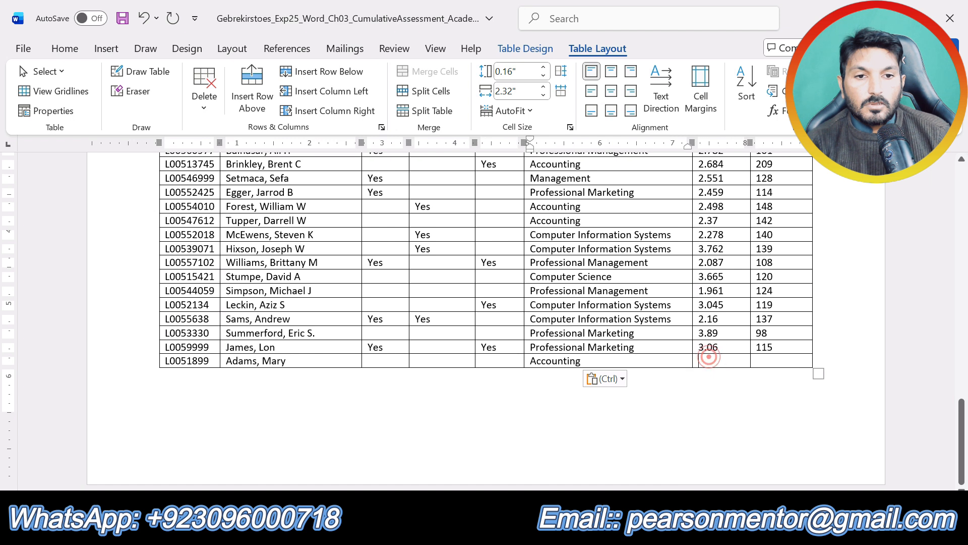
pyautogui.write('3.')
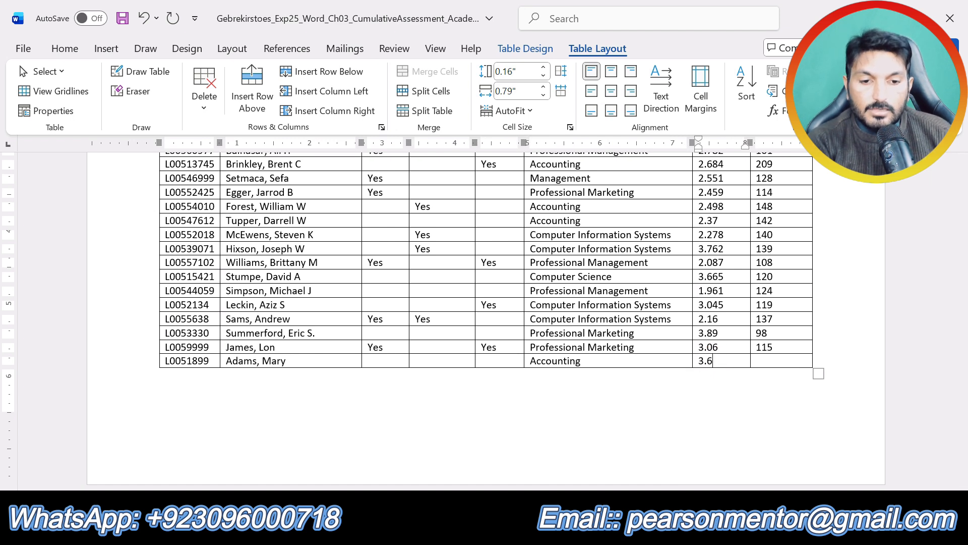
pyautogui.write('67')
pyautogui.press('Tab')
pyautogui.write('101')
pyautogui.press('Tab')
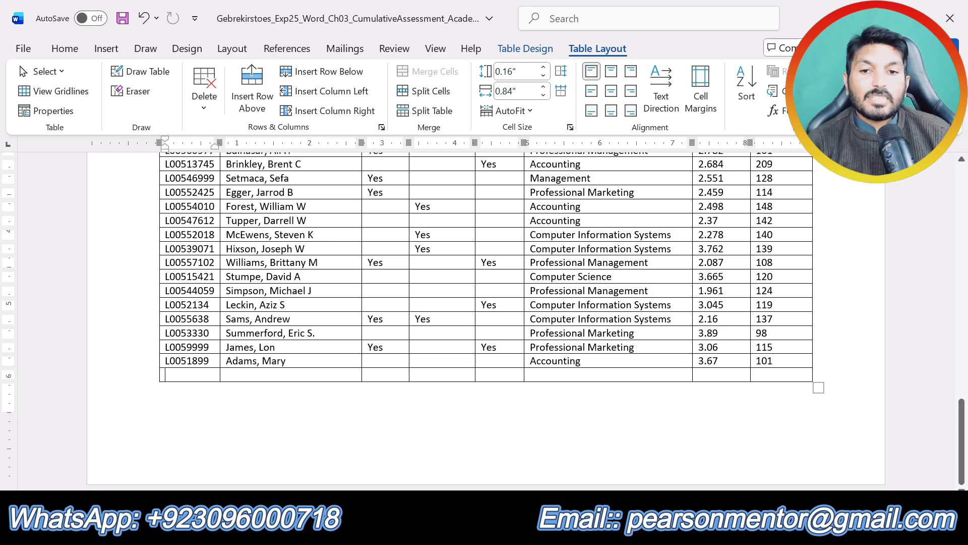
# Copy the second new student's ID from step 3 of the instructions into the empty row's ID cell as text only.
pyautogui.moveTo(492, 474)
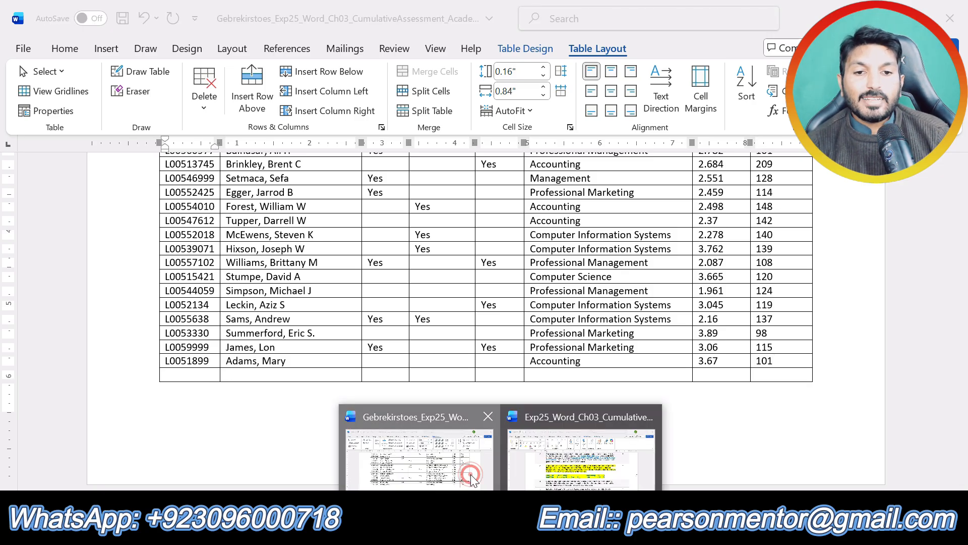
pyautogui.click(582, 462)
pyautogui.doubleClick(547, 302)
pyautogui.moveTo(305, 314); pyautogui.dragTo(239, 315)
pyautogui.click(279, 314)
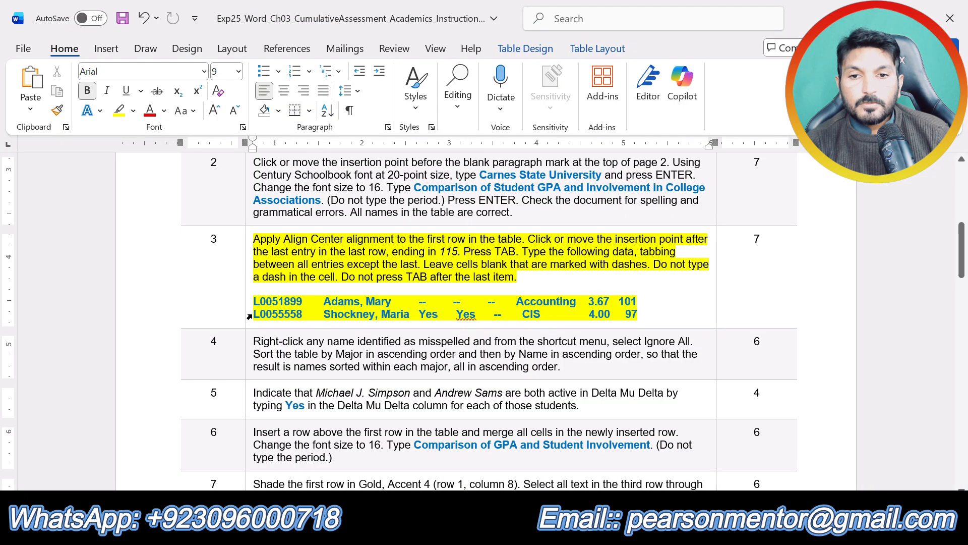
pyautogui.moveTo(251, 314); pyautogui.dragTo(297, 314)
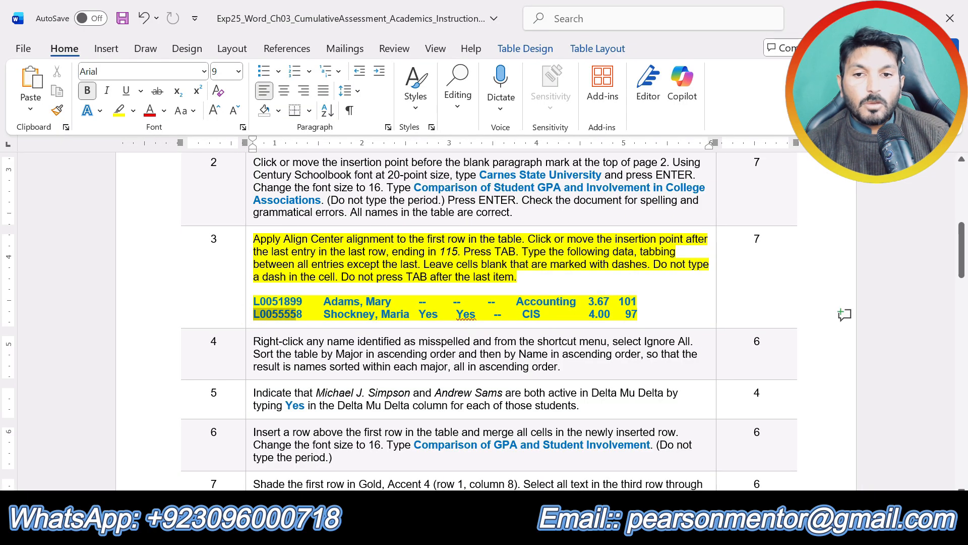
pyautogui.click(504, 529)
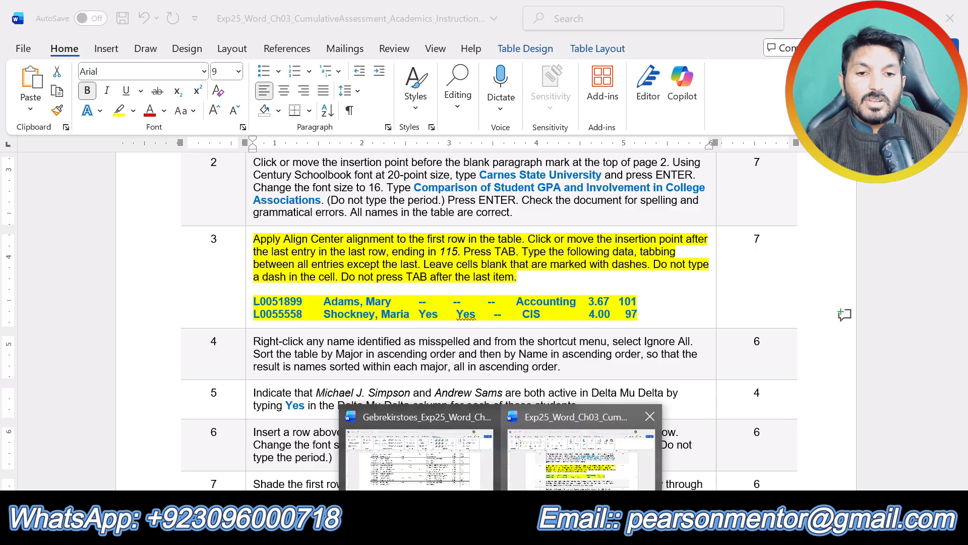
pyautogui.click(484, 479)
pyautogui.write('L0055558')
pyautogui.click(249, 393)
pyautogui.click(312, 438)
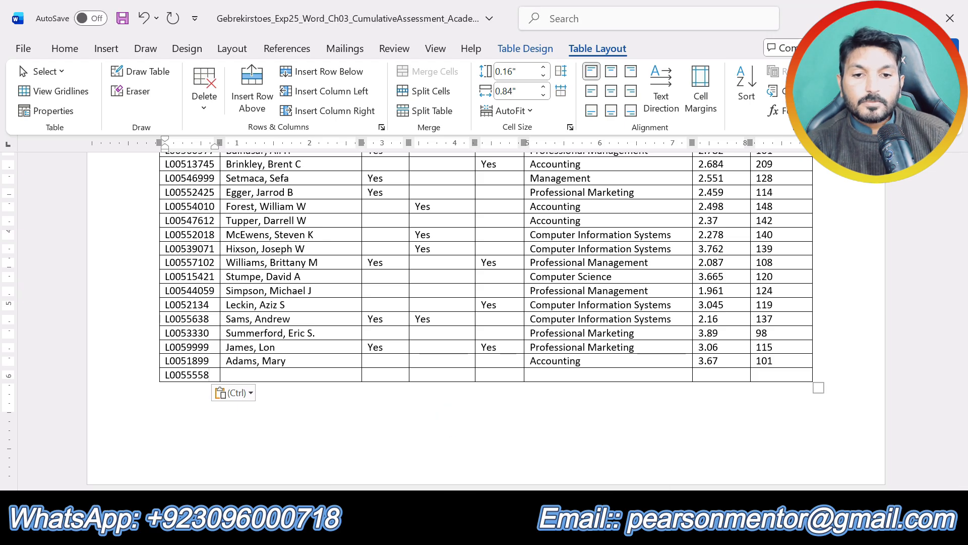
# Copy the second new student's name from step 3 of the instructions into the last row's Name cell as text only.
pyautogui.click(499, 529)
pyautogui.click(590, 458)
pyautogui.moveTo(324, 314); pyautogui.dragTo(411, 314)
pyautogui.hotkey('ctrl', 'c')
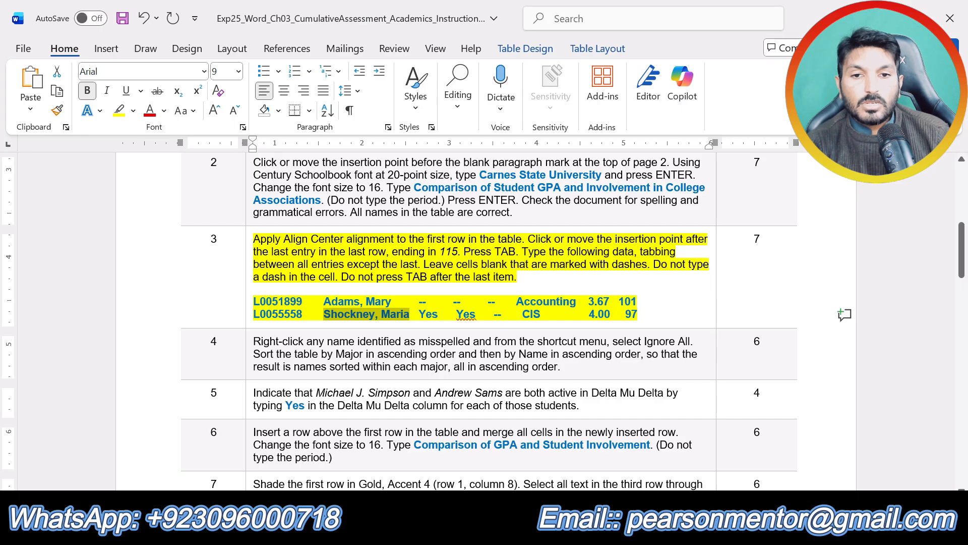
pyautogui.click(500, 530)
pyautogui.click(427, 459)
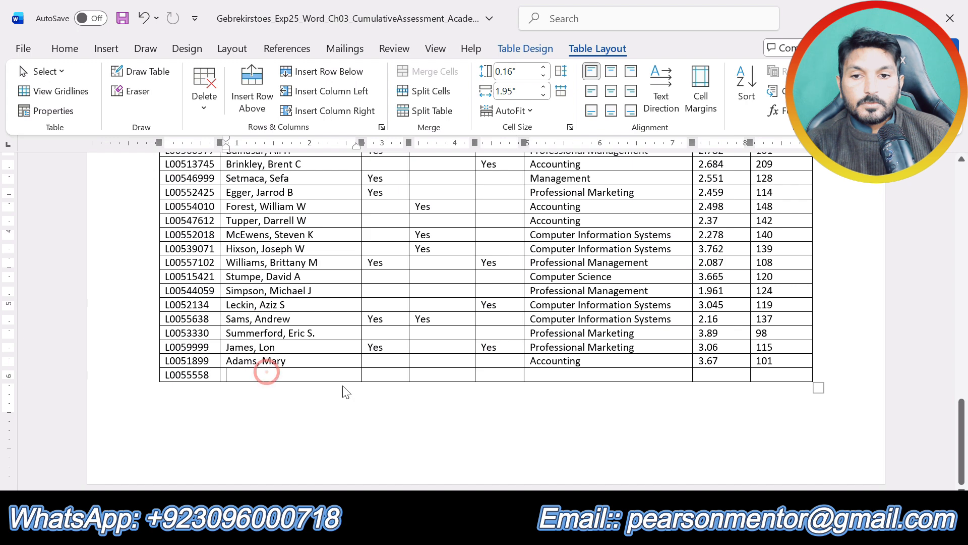
pyautogui.click(259, 374)
pyautogui.hotkey('ctrl', 'v')
pyautogui.click(327, 393)
pyautogui.click(406, 441)
# In the last row, enter Yes for Phi Beta Lambda and Information Systems Association, leave Delta Mu Delta blank, and enter CIS as the major.
pyautogui.click(499, 530)
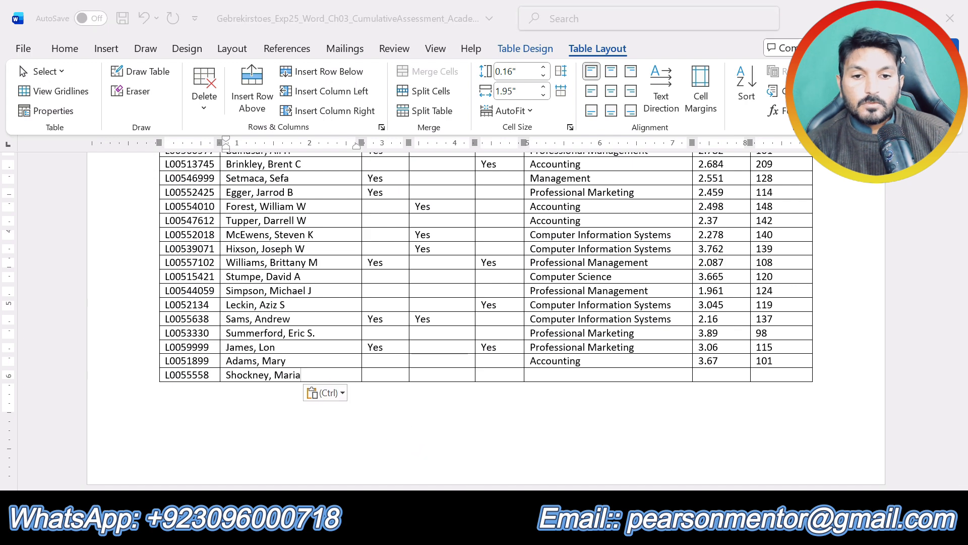
pyautogui.click(580, 454)
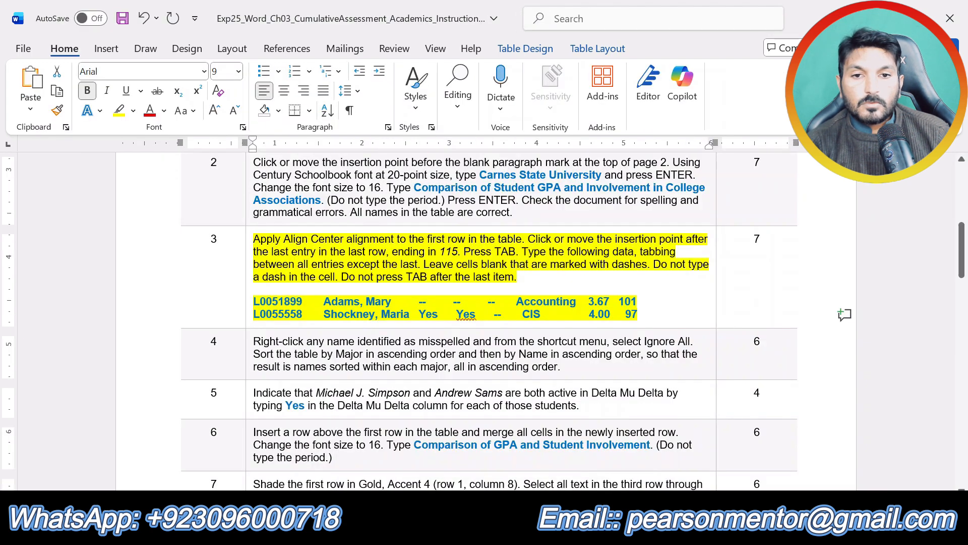
pyautogui.click(525, 316)
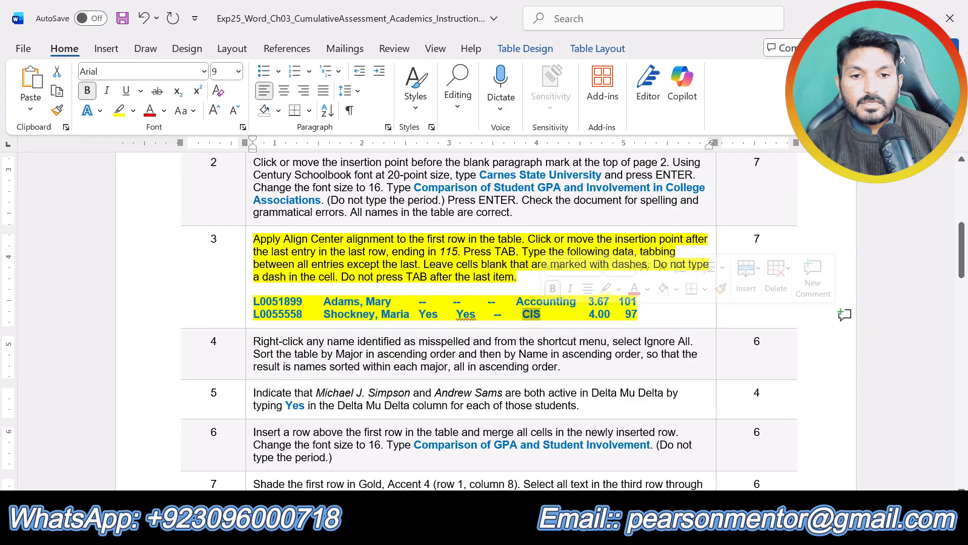
pyautogui.click(499, 530)
pyautogui.click(419, 454)
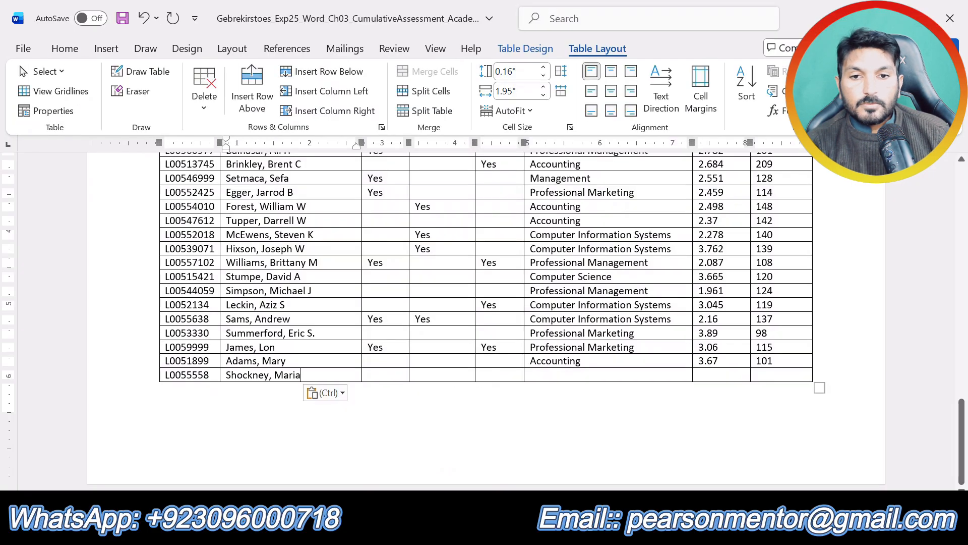
pyautogui.click(386, 377)
pyautogui.write('Yes')
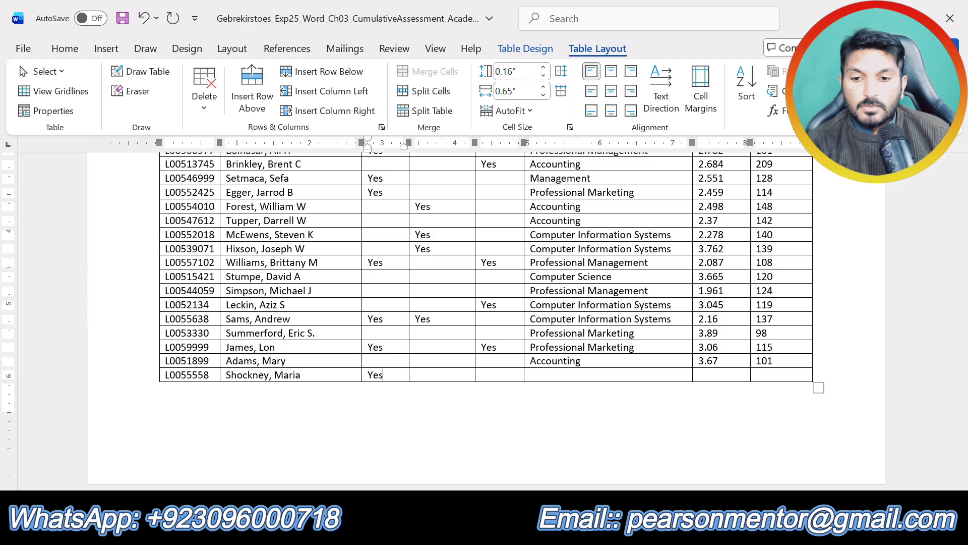
pyautogui.press('Tab')
pyautogui.write('Ye')
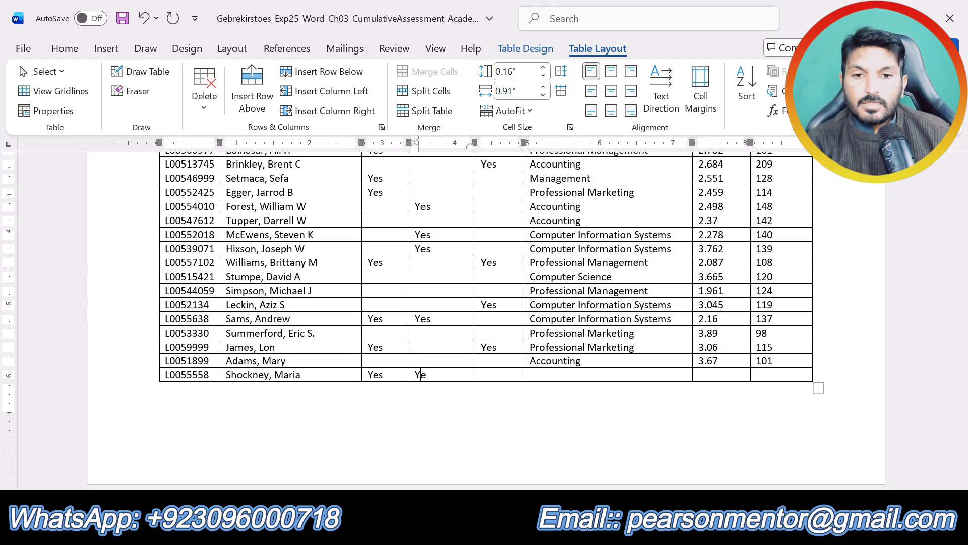
pyautogui.write('s')
pyautogui.press('Tab')
pyautogui.press('Tab')
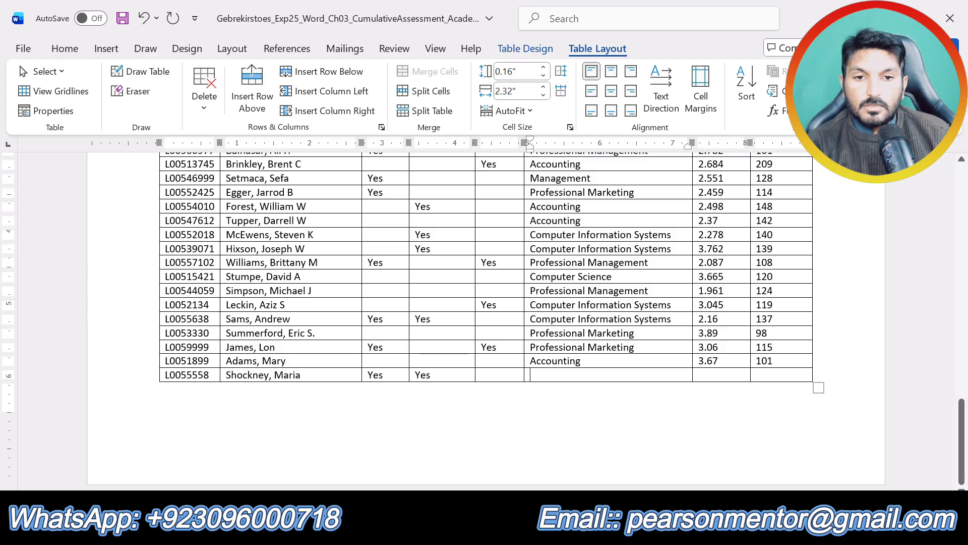
pyautogui.write('CIS')
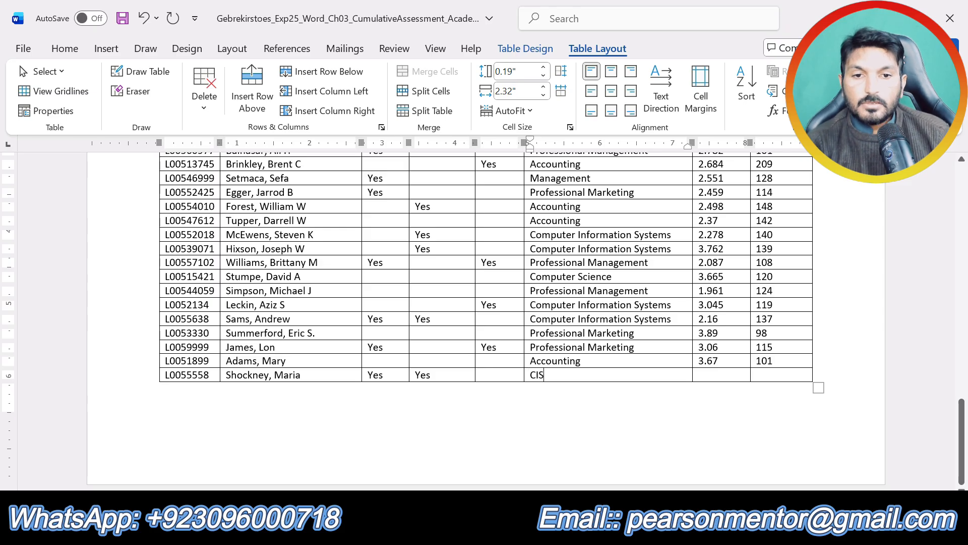
# Check the remaining step 3 values and enter 4.00 as the GPA and 97 as the overall hours in the last row.
pyautogui.click(560, 469)
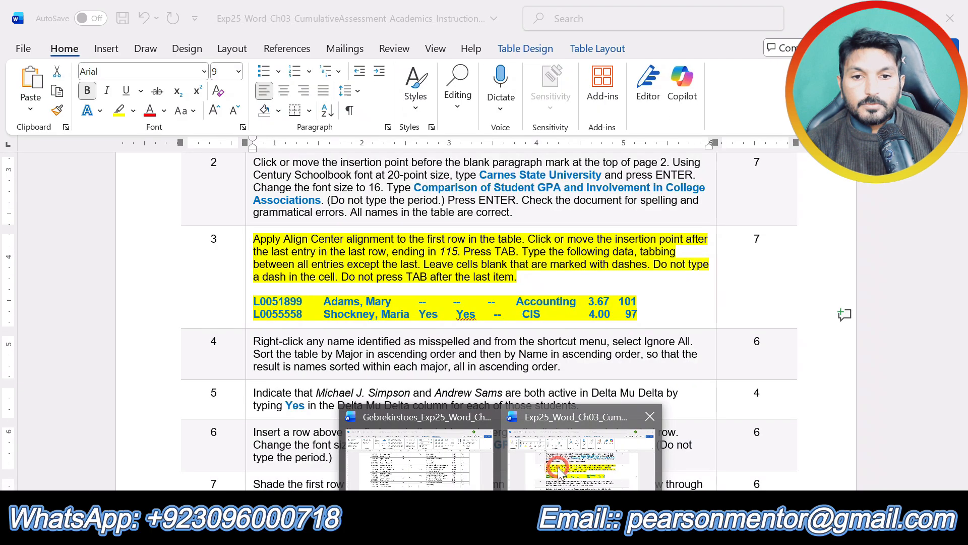
pyautogui.click(502, 527)
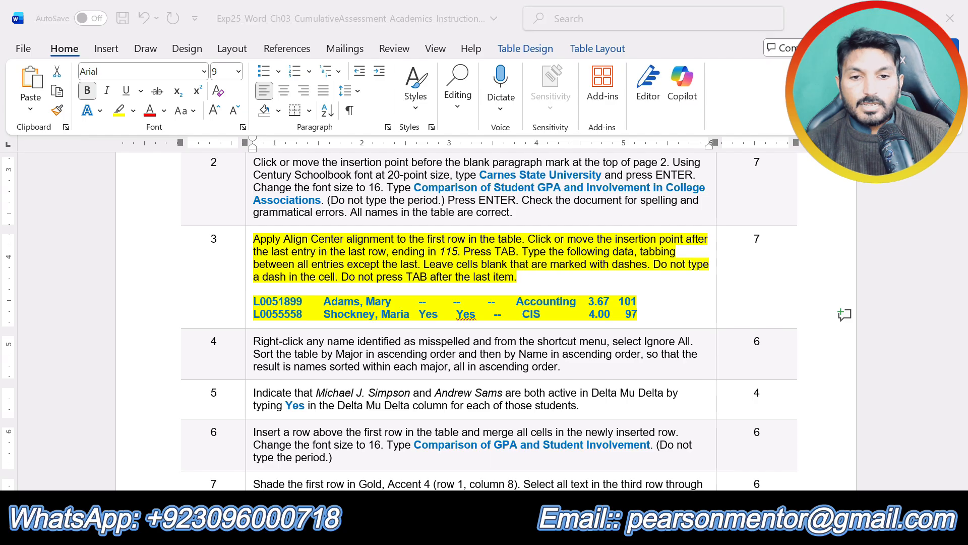
pyautogui.click(436, 458)
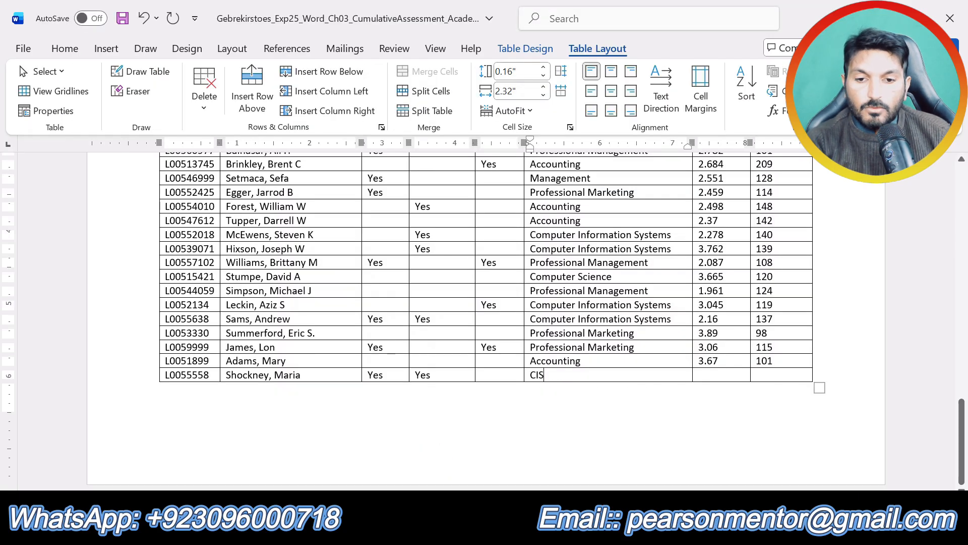
pyautogui.write('4')
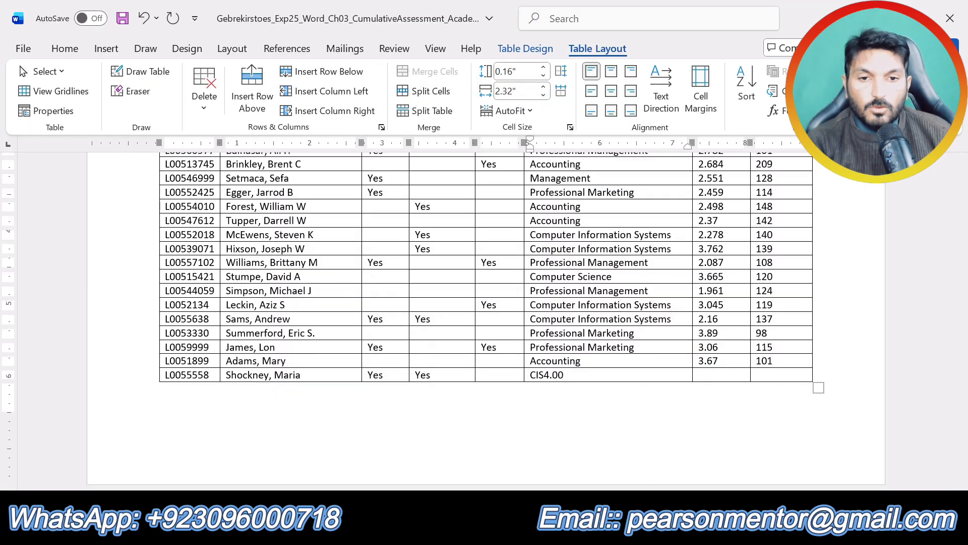
pyautogui.press('BackSpace')
pyautogui.press('BackSpace')
pyautogui.press('BackSpace')
pyautogui.press('Tab')
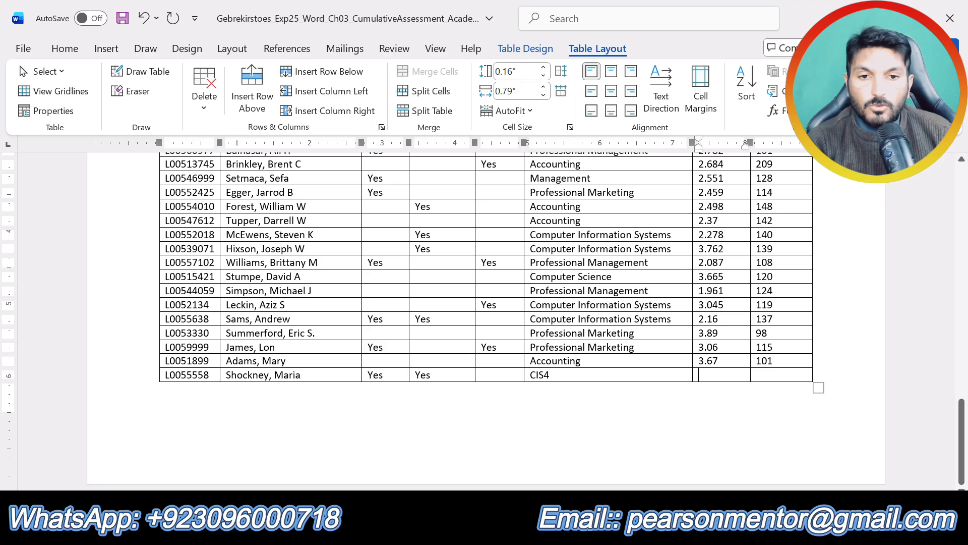
pyautogui.write('4.')
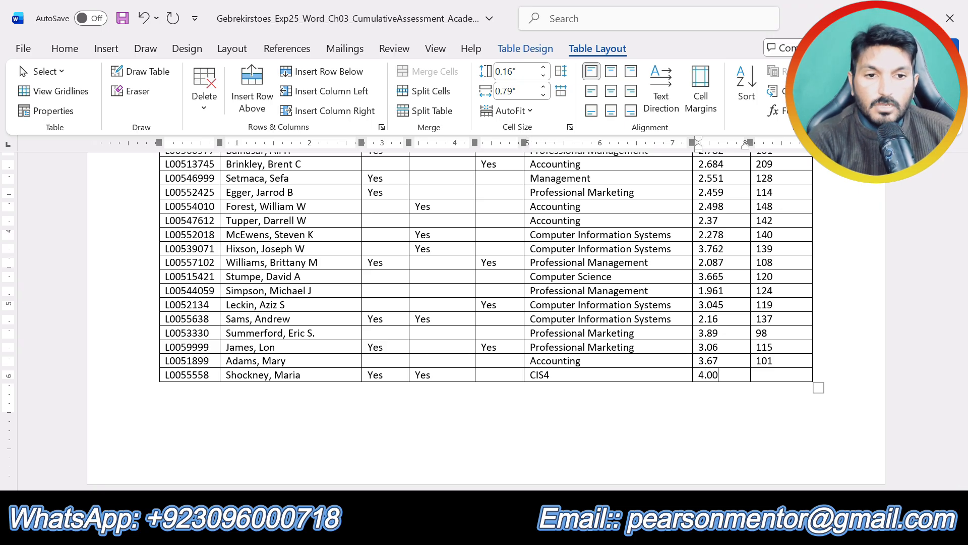
pyautogui.press('Tab')
pyautogui.write('97')
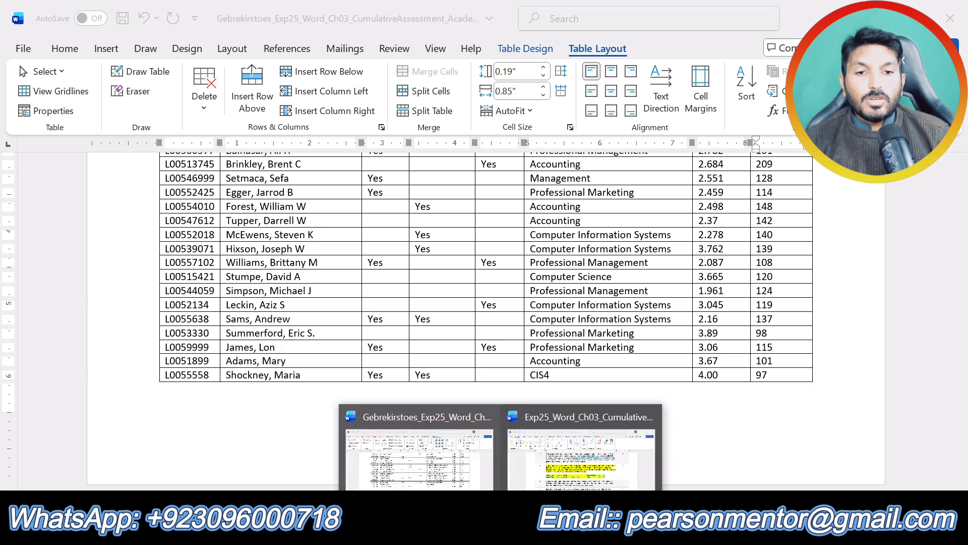
# Remove the yellow highlight from step 3 of the instructions and highlight the text of step 4 in yellow.
pyautogui.click(553, 472)
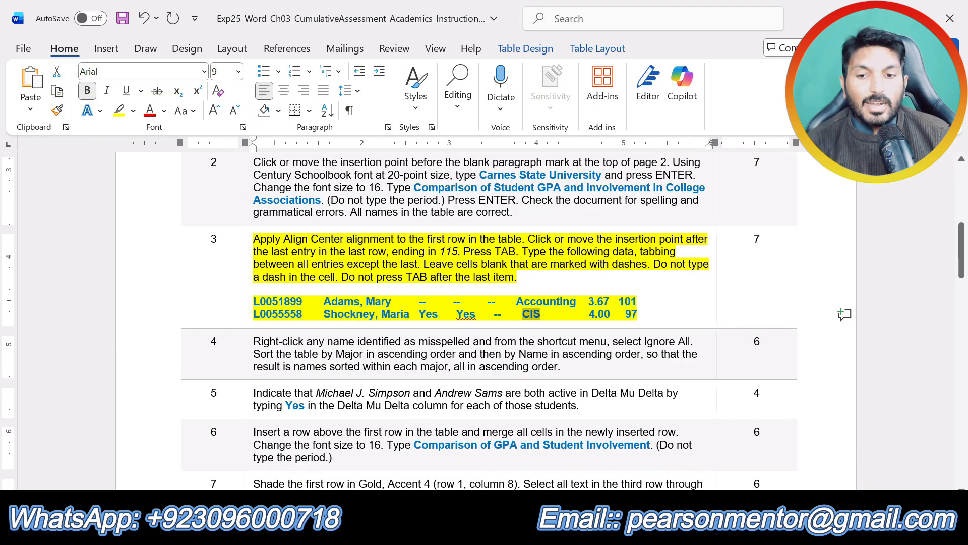
pyautogui.hotkey('ctrl', 'z')
pyautogui.scroll(-1, 484, 318)
pyautogui.moveTo(325, 299)
pyautogui.mouseDown()
pyautogui.moveTo(569, 319)
pyautogui.moveTo(254, 299)
pyautogui.mouseUp()
pyautogui.click(330, 281)
pyautogui.click(345, 311)
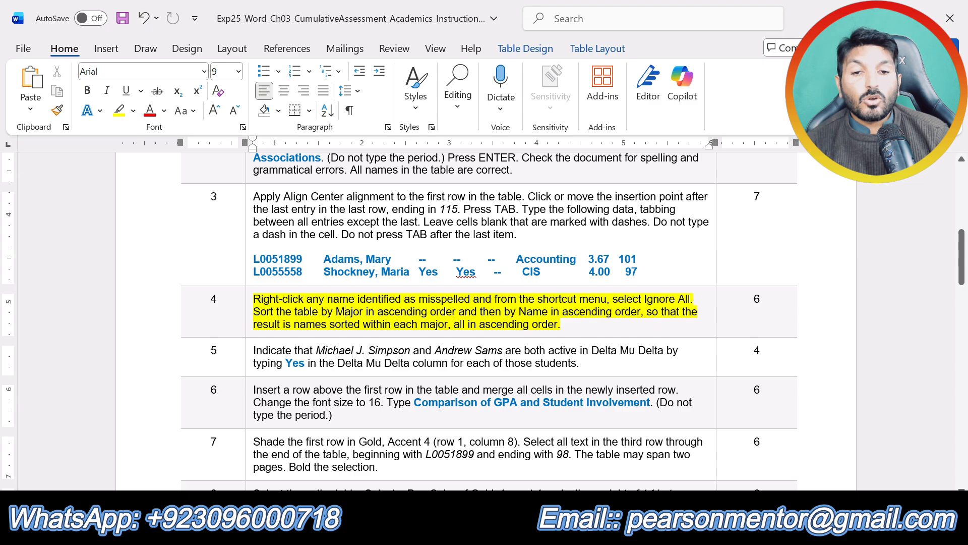
# Examine the student table from its last row up to its header row and reread the step 4 sorting instructions.
pyautogui.moveTo(502, 529)
pyautogui.click(343, 457)
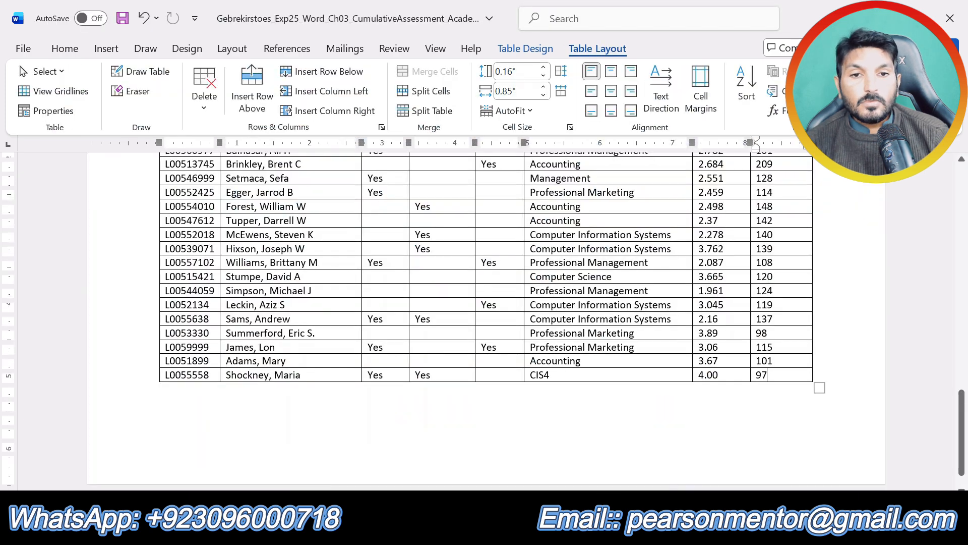
pyautogui.scroll(5, 486, 321)
pyautogui.scroll(-5, 486, 321)
pyautogui.scroll(1, 486, 321)
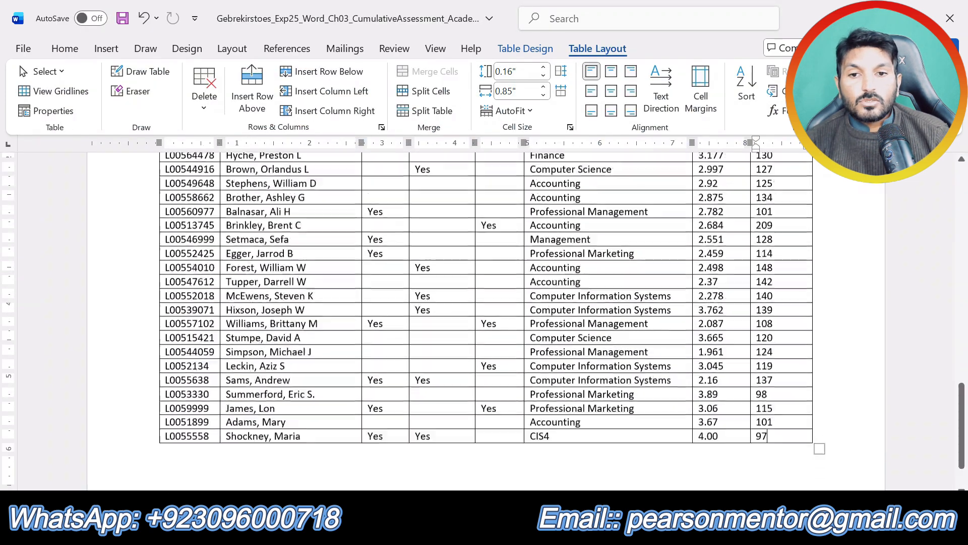
pyautogui.scroll(5, 486, 321)
pyautogui.moveTo(503, 530)
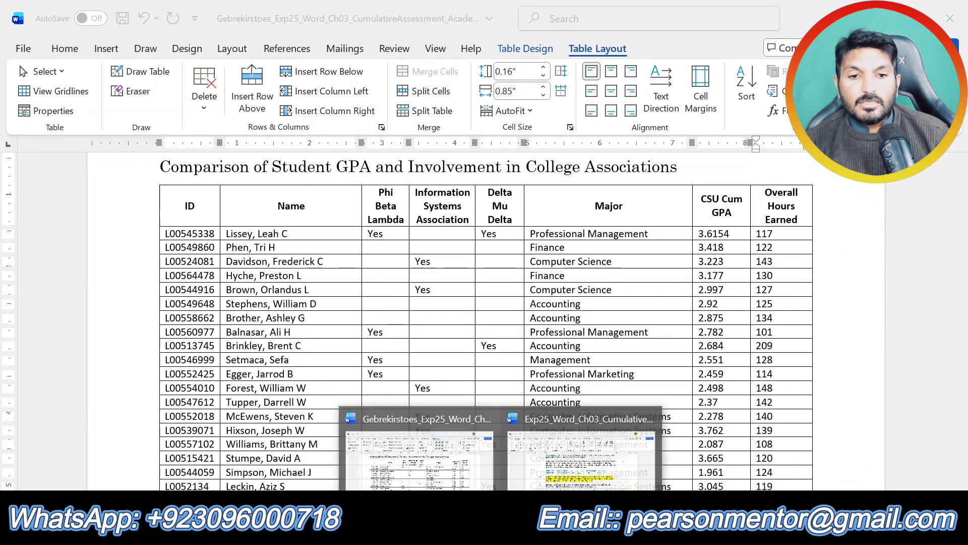
pyautogui.click(550, 454)
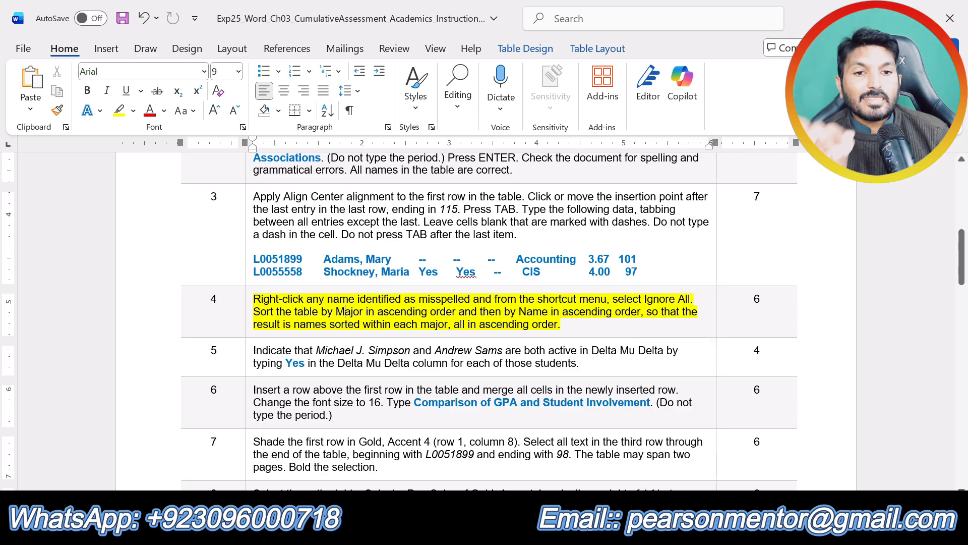
# Select the entire student table in the assignment document and start a sort with Major as the first key, in ascending order.
pyautogui.moveTo(503, 530)
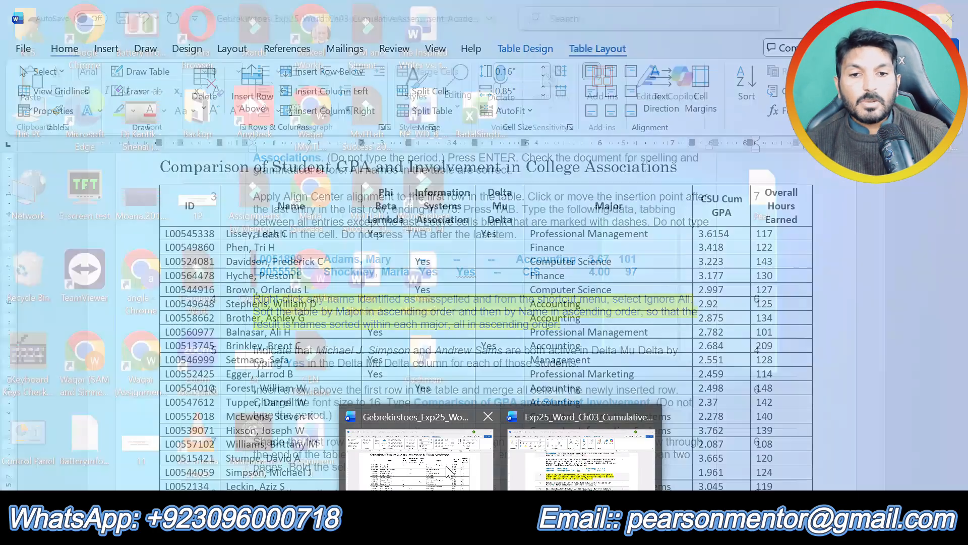
pyautogui.click(447, 472)
pyautogui.click(151, 178)
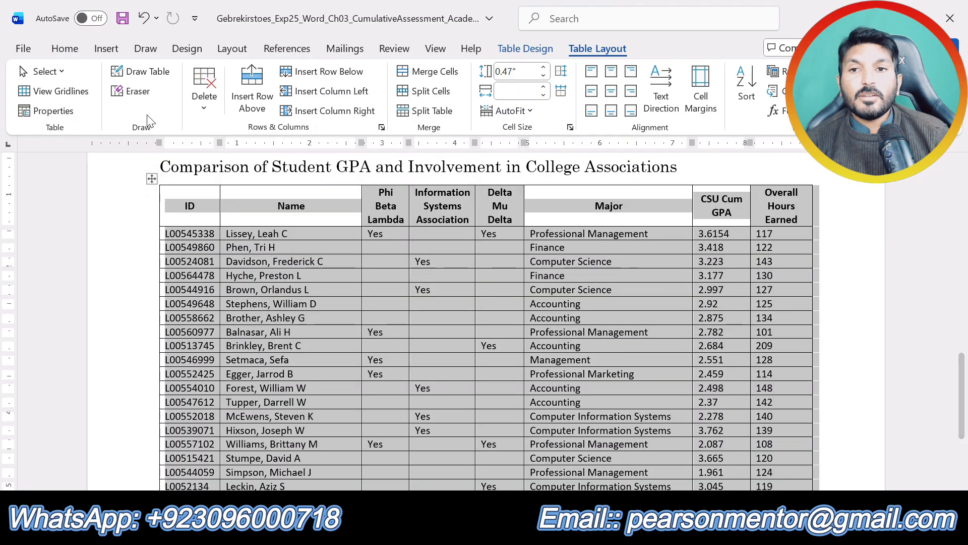
pyautogui.click(748, 91)
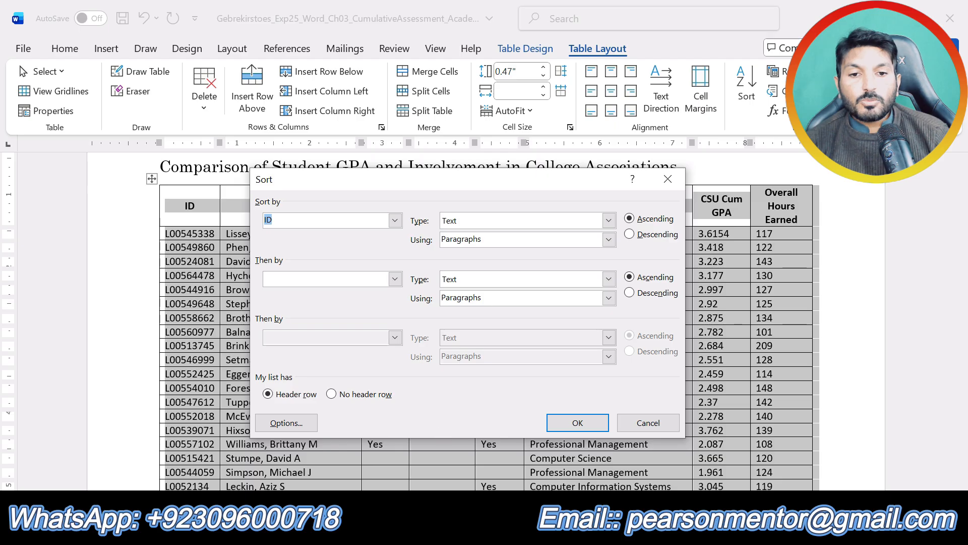
pyautogui.moveTo(499, 533)
pyautogui.click(594, 474)
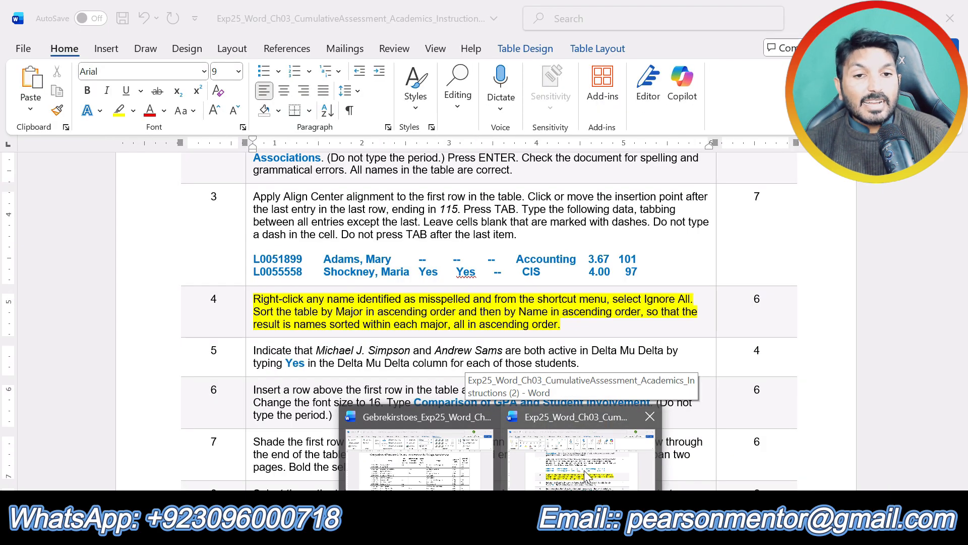
pyautogui.click(539, 477)
pyautogui.click(395, 221)
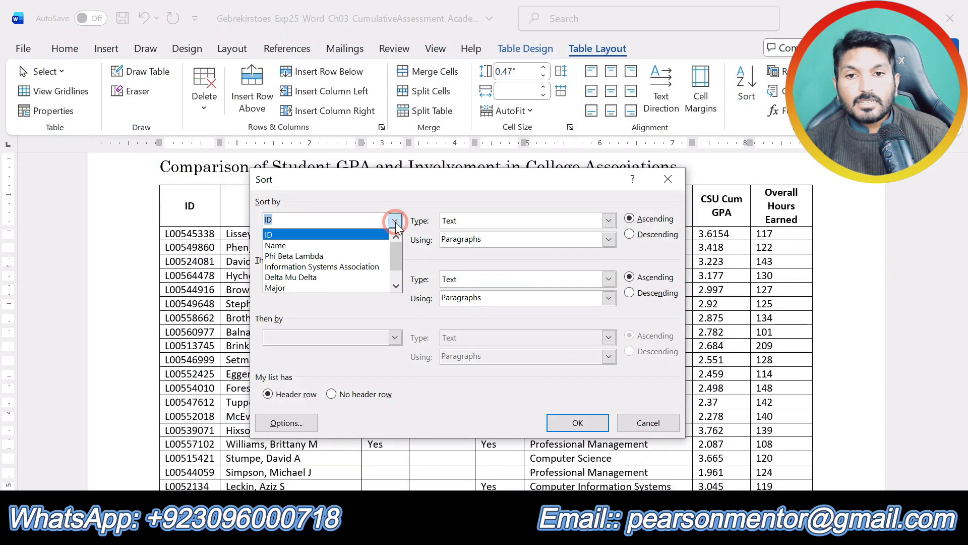
pyautogui.click(344, 288)
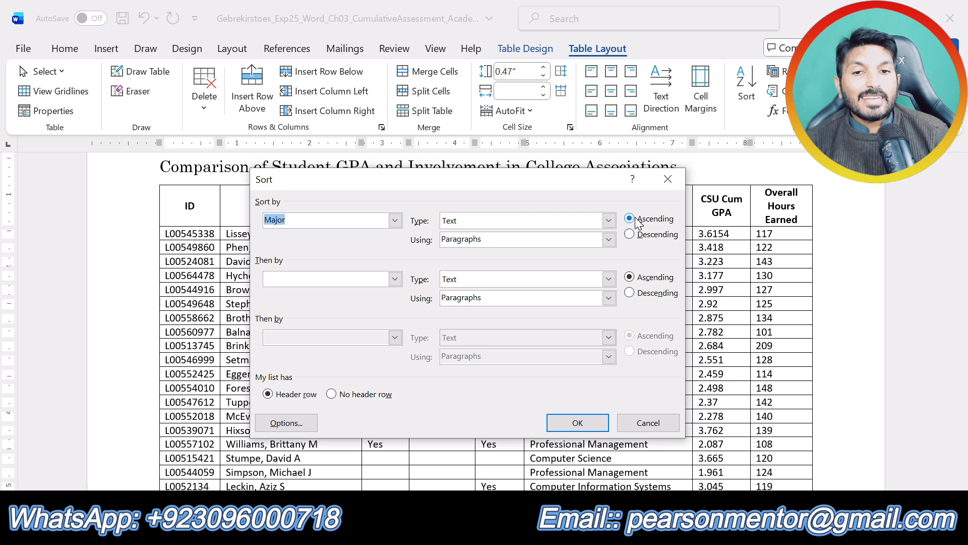
# Add Name in ascending order as the second sort key and apply the sort to the student table.
pyautogui.click(501, 530)
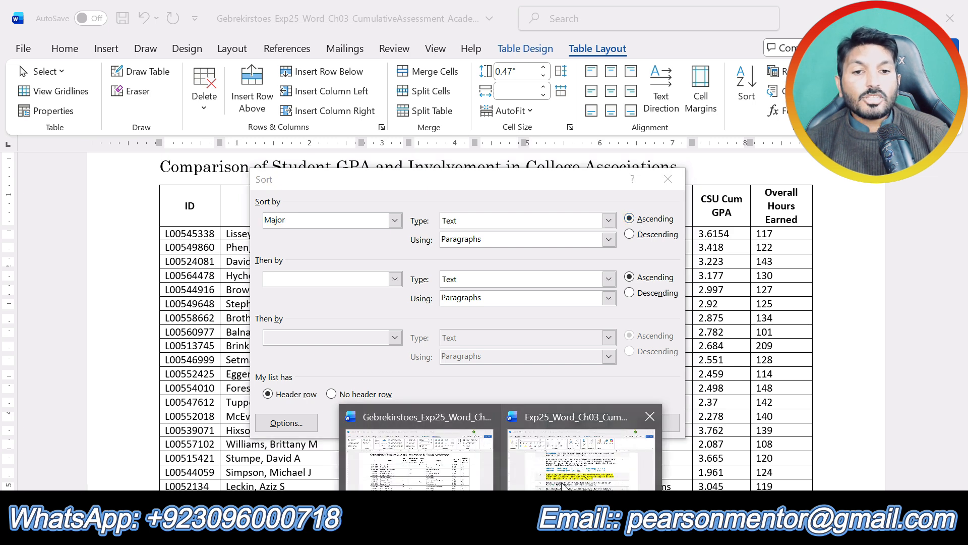
pyautogui.moveTo(562, 483)
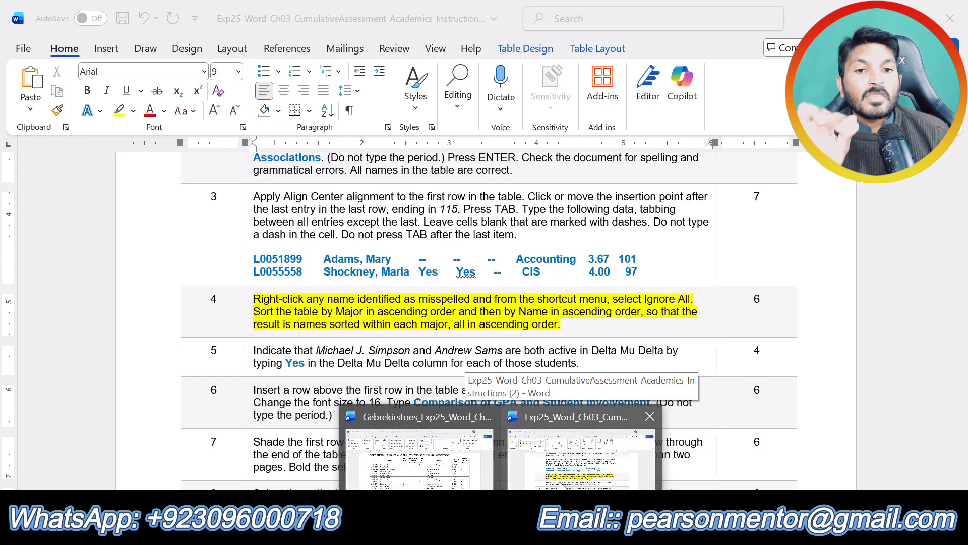
pyautogui.click(418, 459)
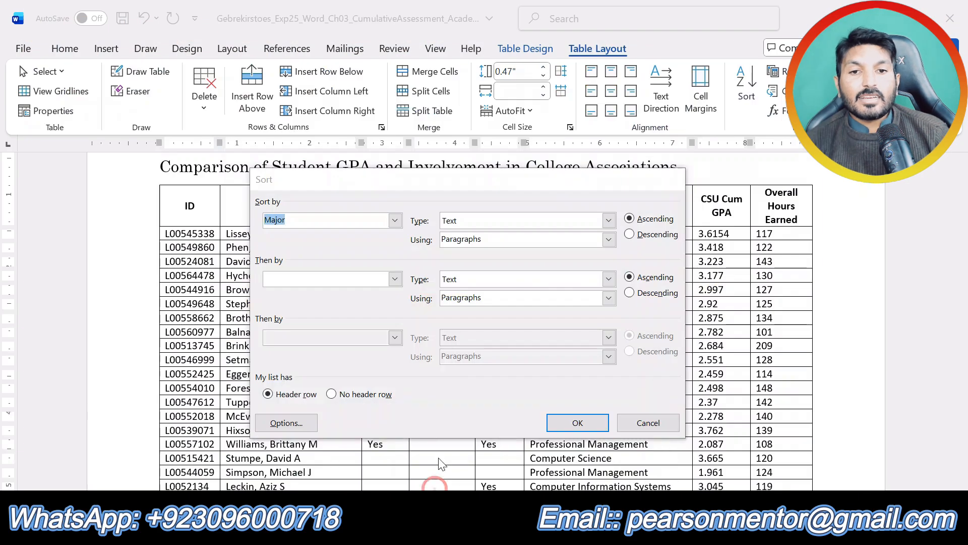
pyautogui.click(395, 278)
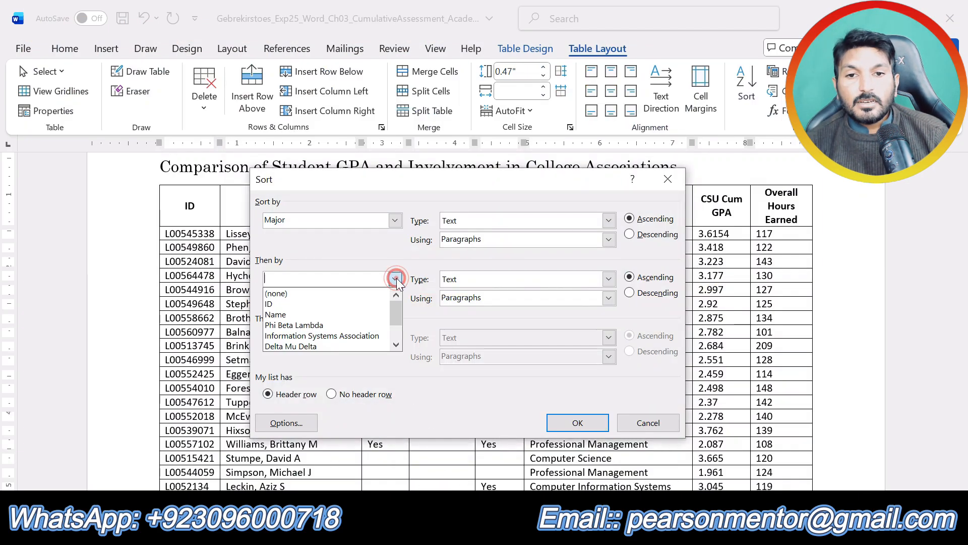
pyautogui.click(364, 310)
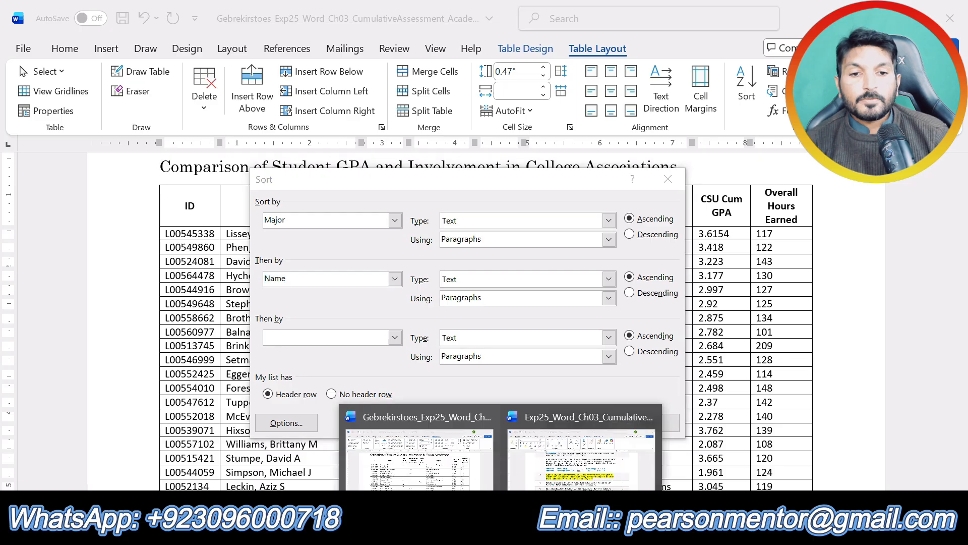
pyautogui.click(572, 448)
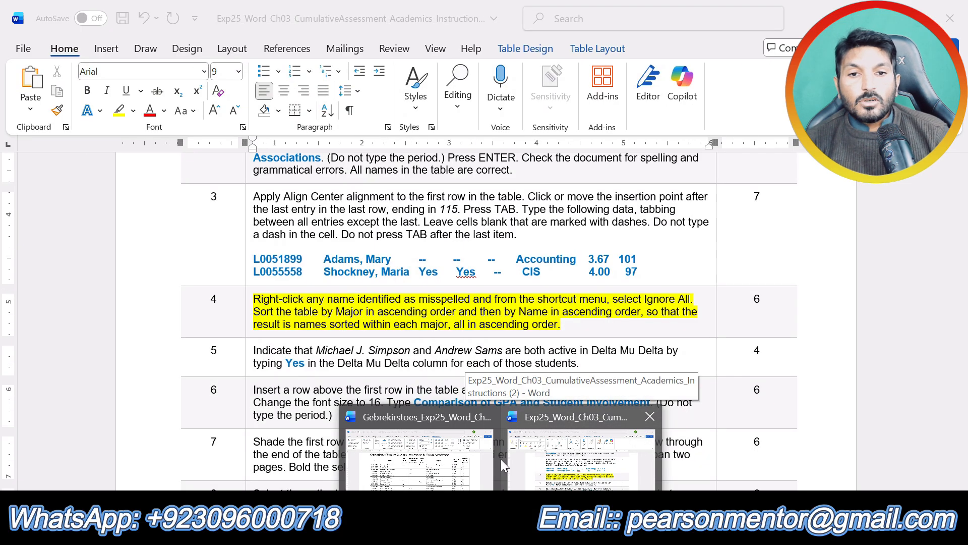
pyautogui.click(497, 458)
pyautogui.click(579, 424)
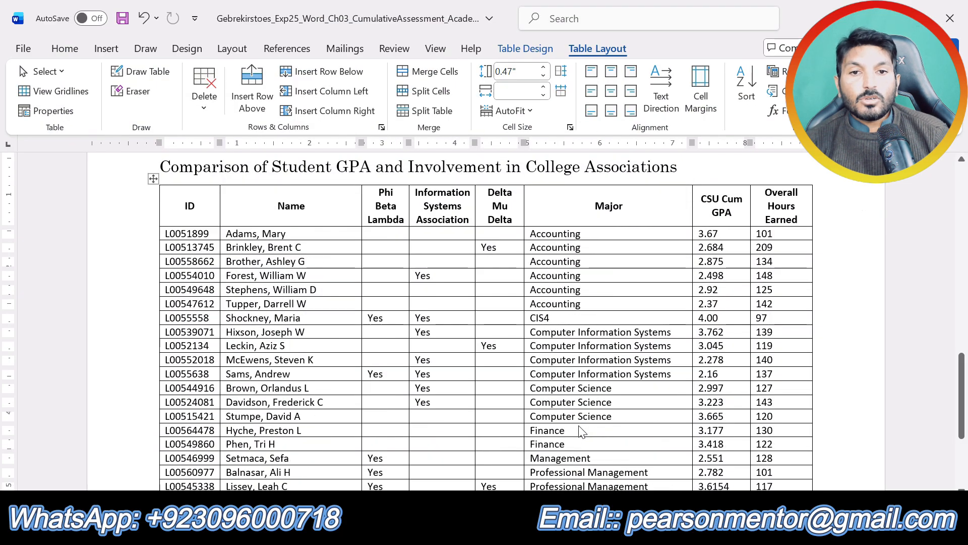
pyautogui.click(507, 427)
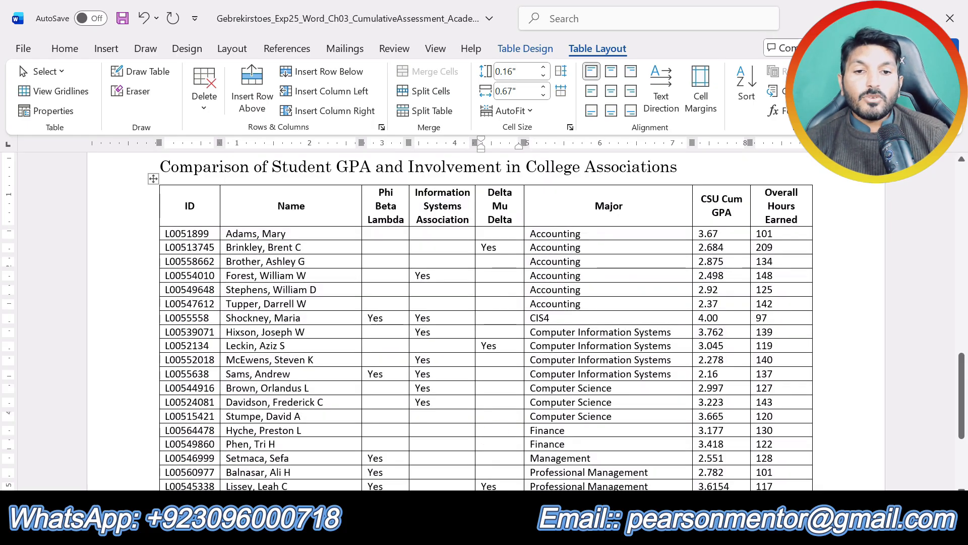
# In the instructions document, remove the yellow highlight from step 4 and highlight the text of step 5 in yellow.
pyautogui.click(502, 529)
pyautogui.click(555, 472)
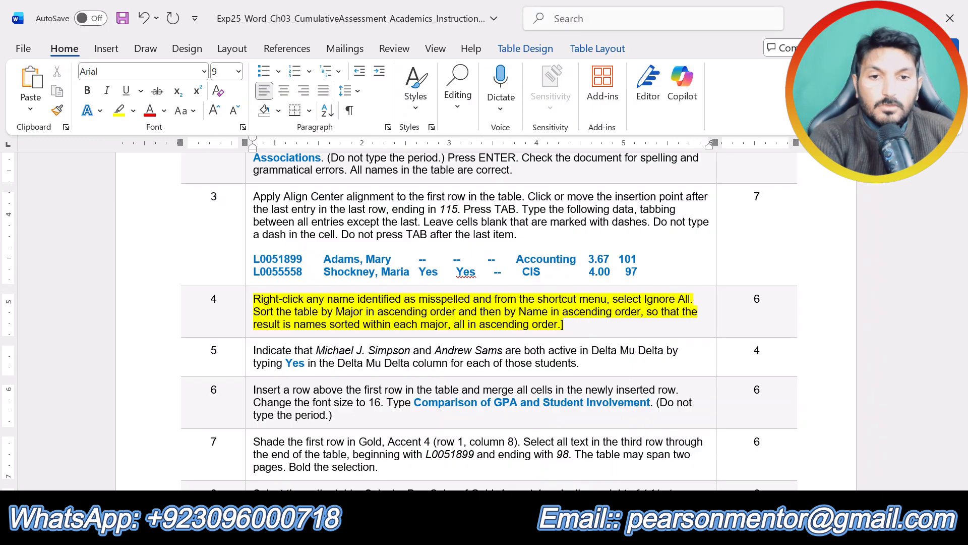
pyautogui.hotkey('ctrl', 'z')
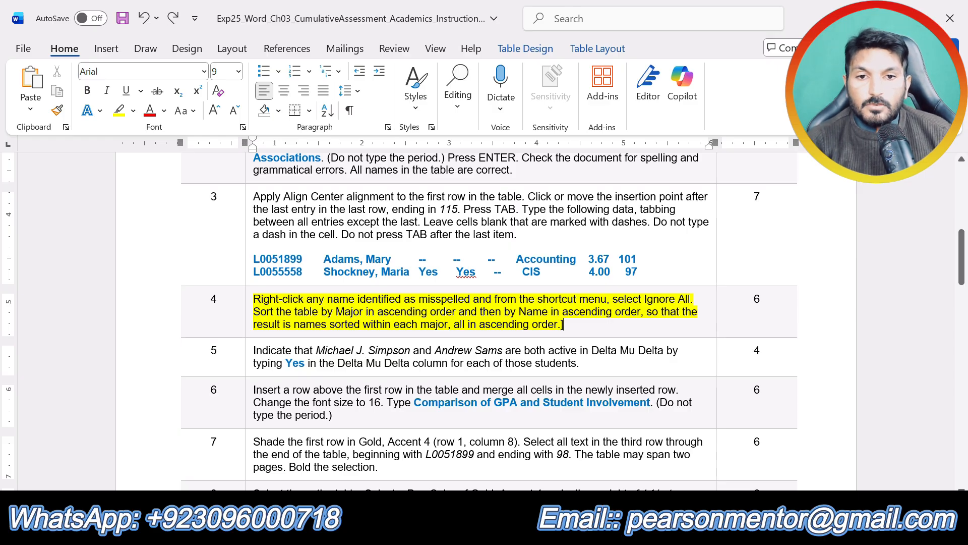
pyautogui.hotkey('ctrl', 'z')
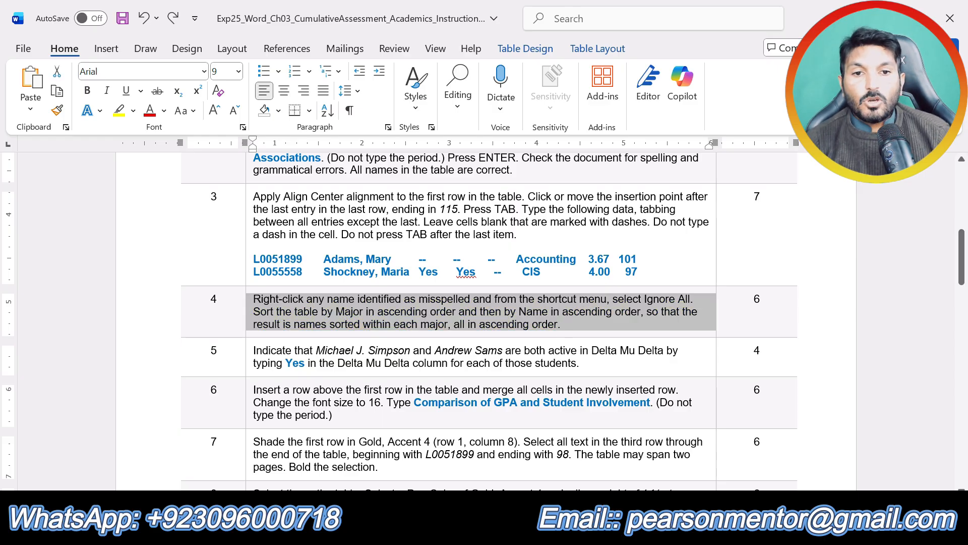
pyautogui.moveTo(580, 363); pyautogui.dragTo(254, 350)
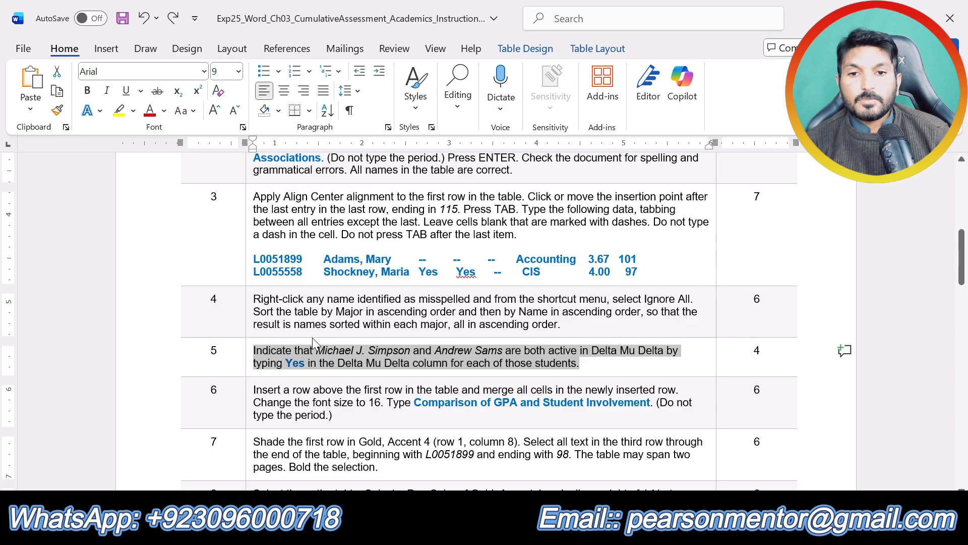
pyautogui.click(335, 328)
pyautogui.click(335, 363)
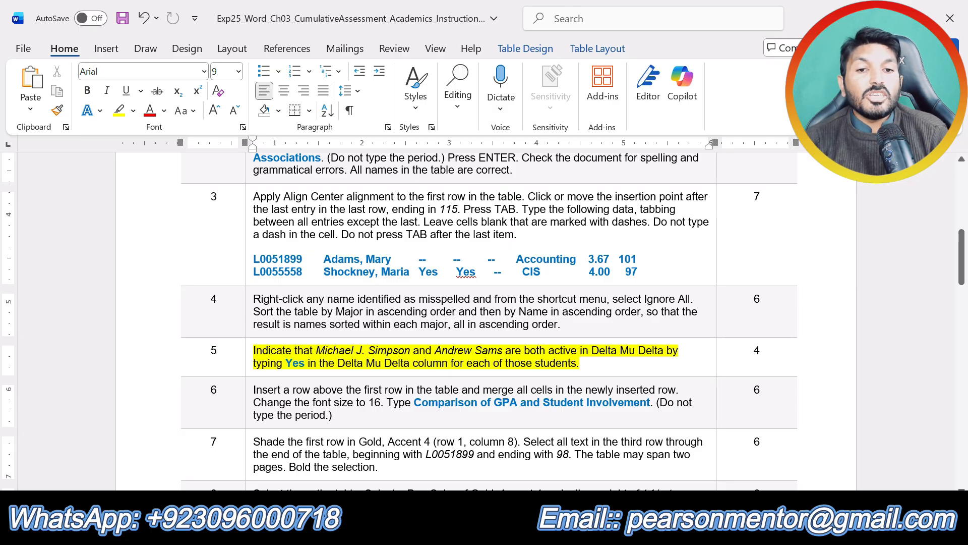
# Locate the rows of the two students named in step 5 in the table and recheck the step 5 instructions.
pyautogui.moveTo(317, 350); pyautogui.dragTo(503, 352)
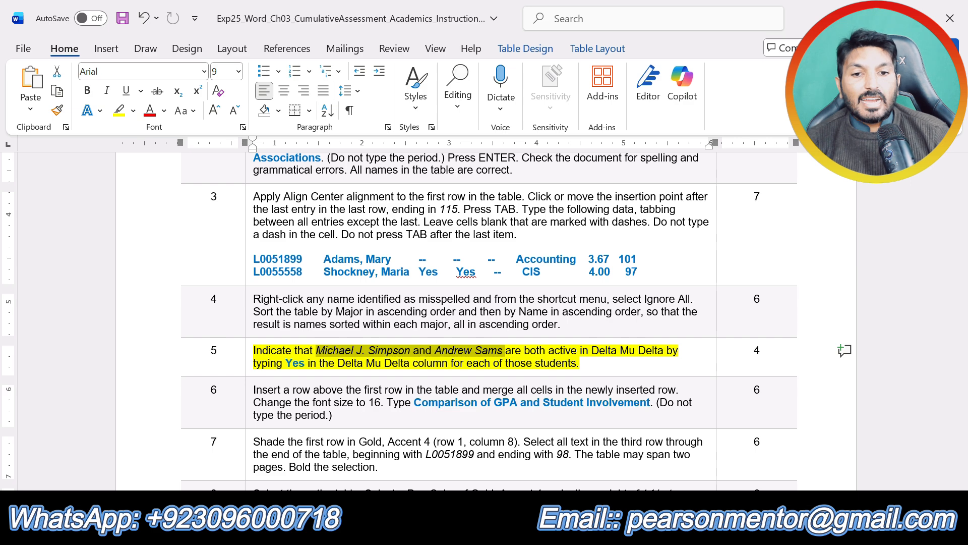
pyautogui.moveTo(501, 528)
pyautogui.click(427, 461)
pyautogui.scroll(-3, 304, 368)
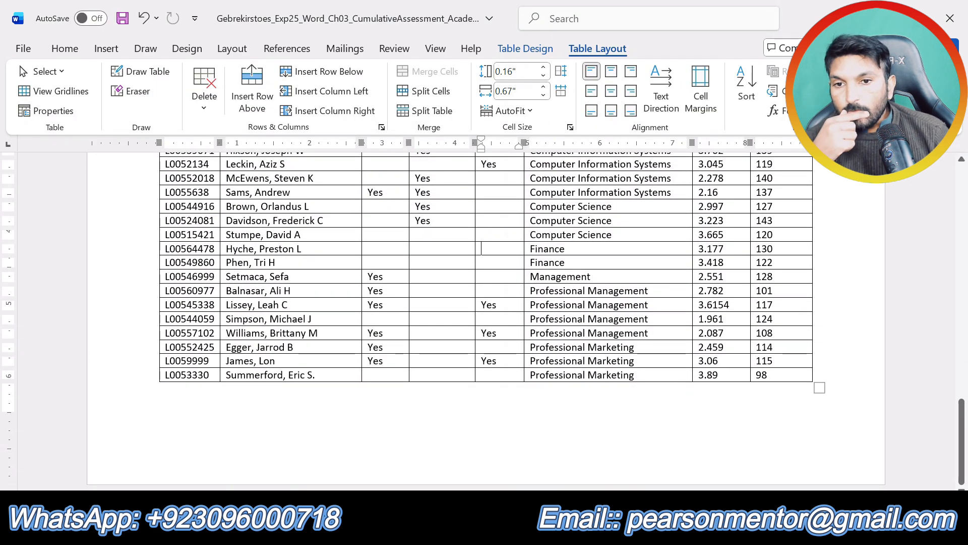
pyautogui.click(253, 321)
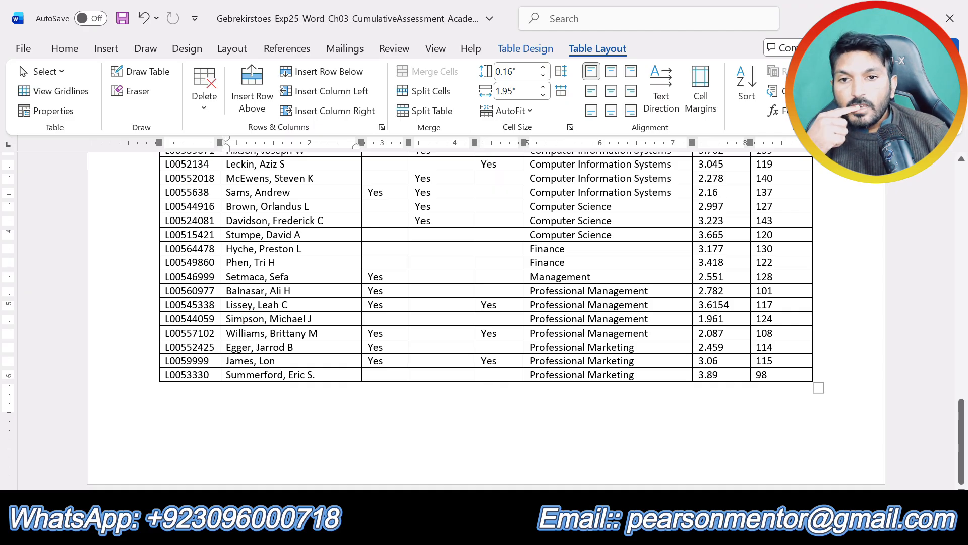
pyautogui.click(285, 195)
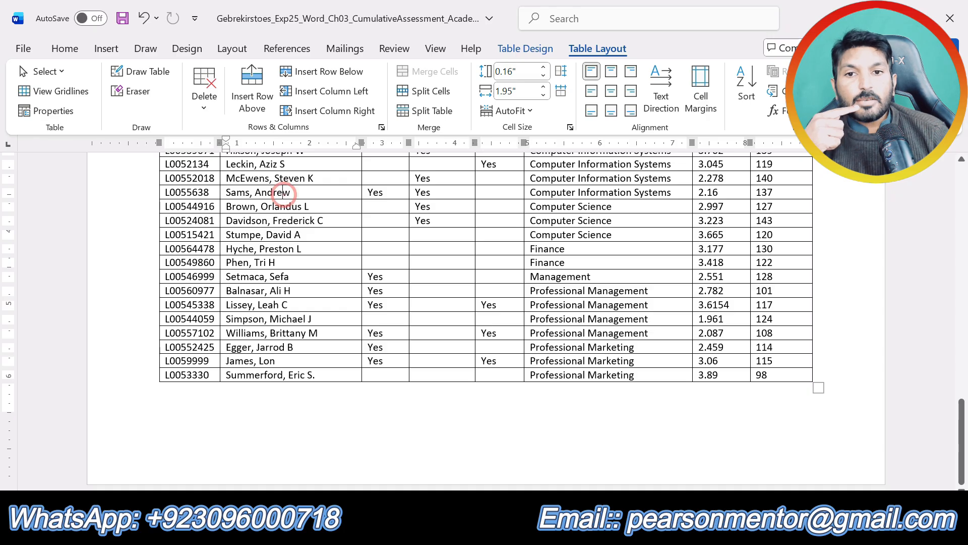
pyautogui.click(499, 531)
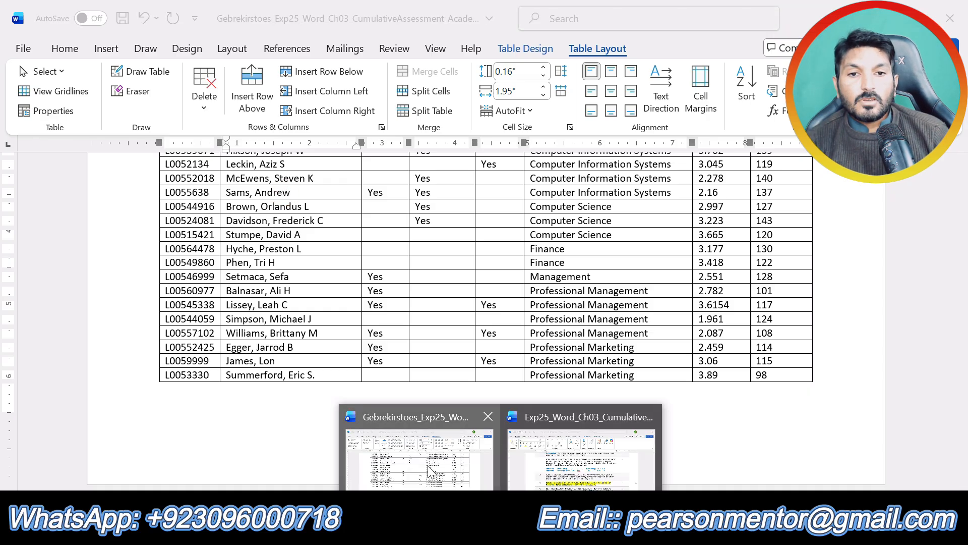
pyautogui.moveTo(542, 497)
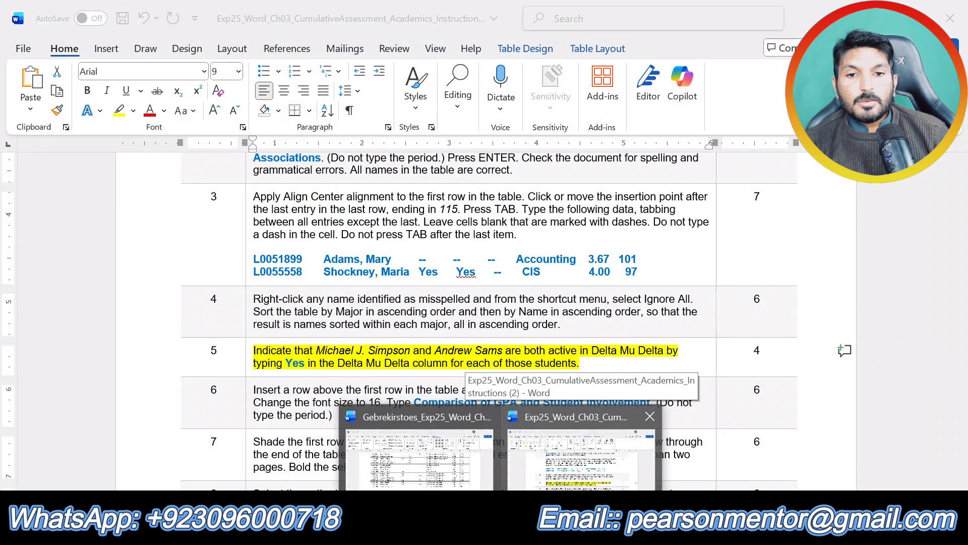
pyautogui.click(418, 457)
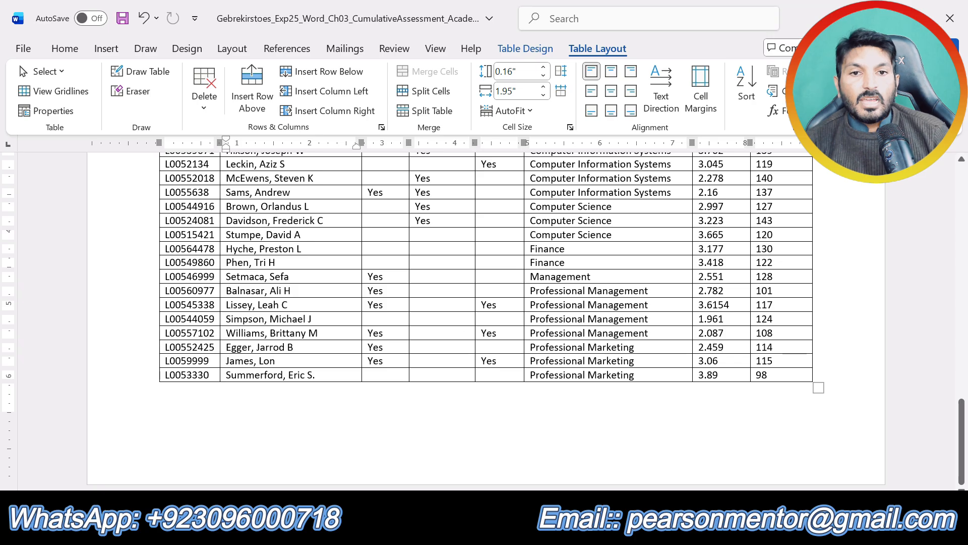
# Enter Yes in the Delta Mu Delta column for both students named in step 5.
pyautogui.scroll(5, 485, 323)
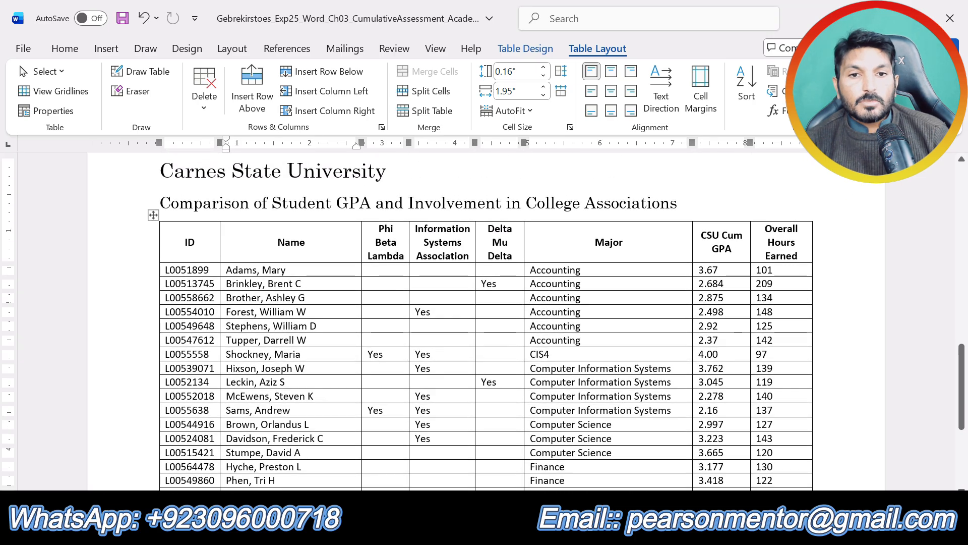
pyautogui.scroll(-5, 407, 386)
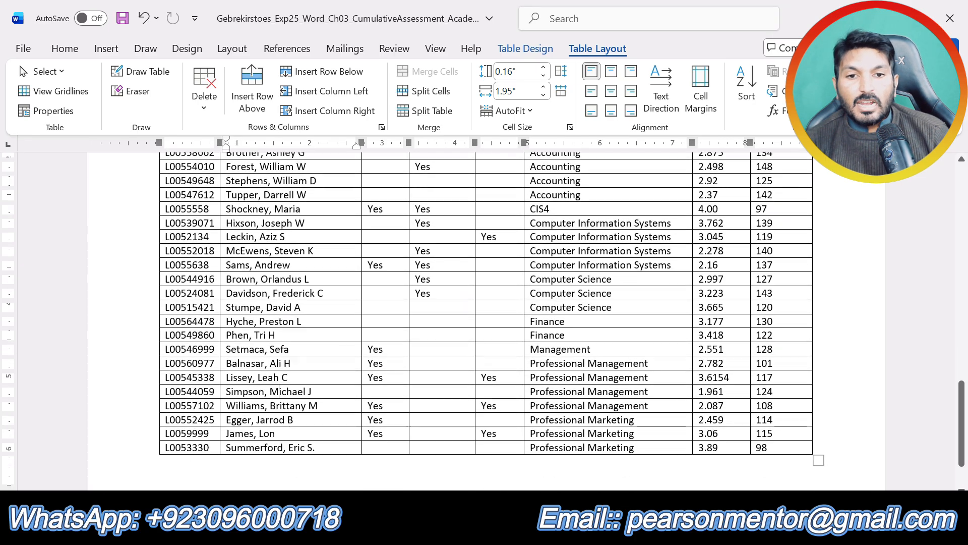
pyautogui.click(491, 391)
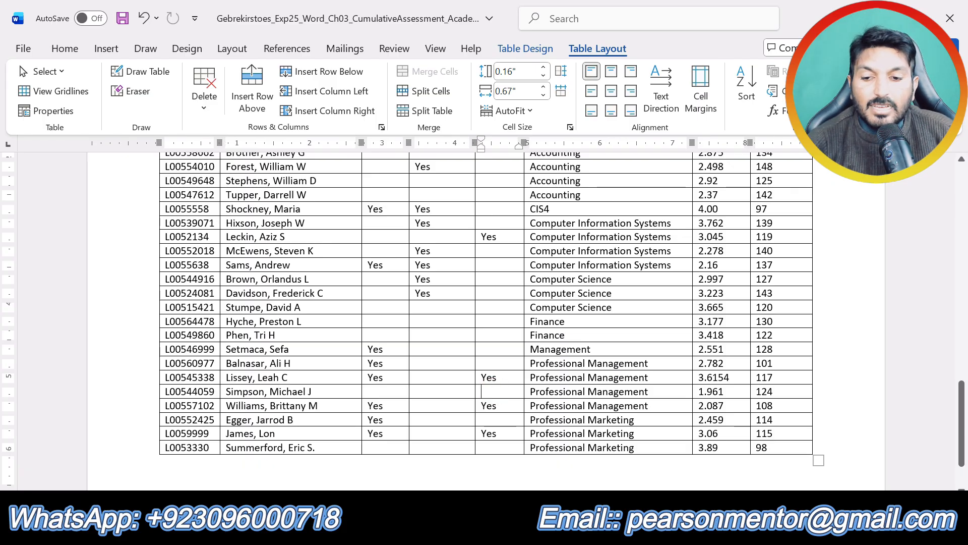
pyautogui.write('Yes')
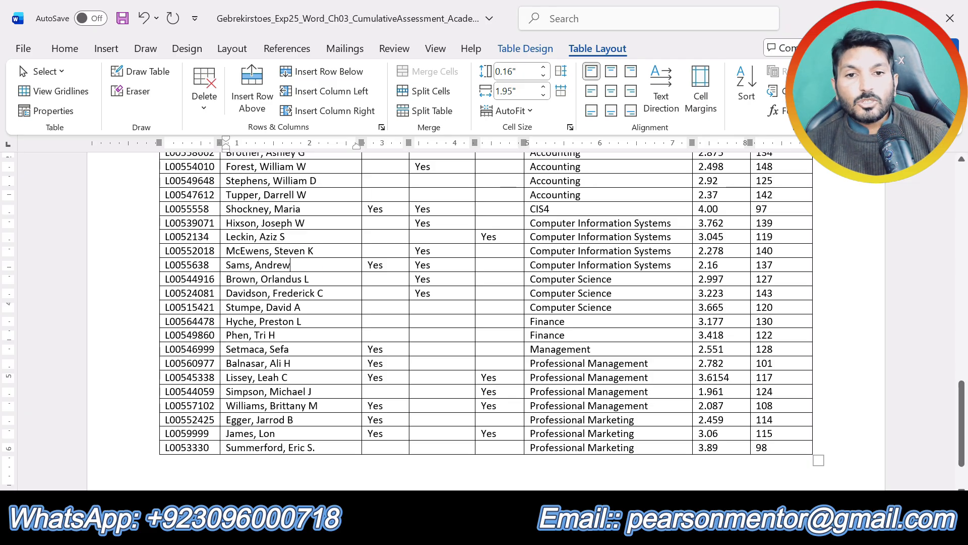
pyautogui.click(485, 265)
pyautogui.write('Yes')
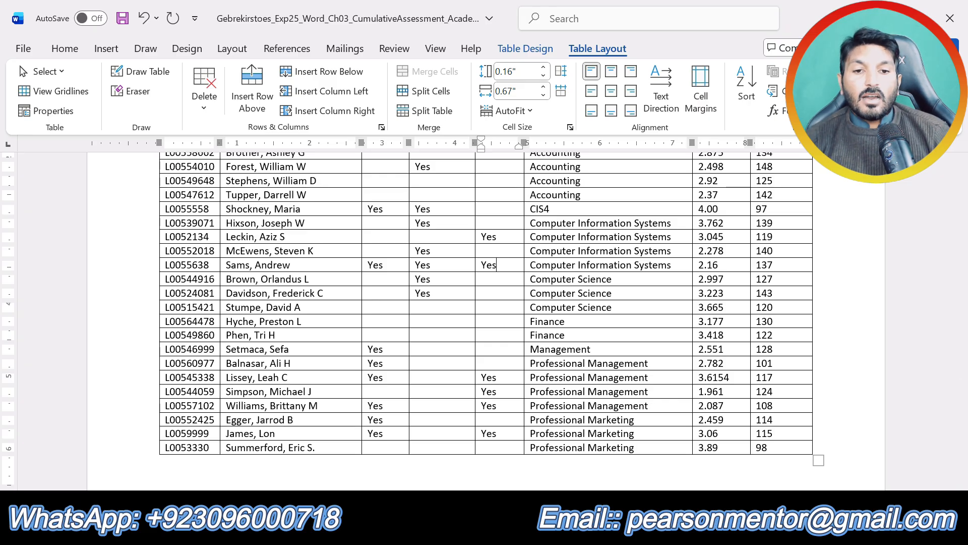
# In the instructions document, remove the yellow highlight from step 5 and highlight the text of step 6 in yellow.
pyautogui.moveTo(501, 535)
pyautogui.click(569, 454)
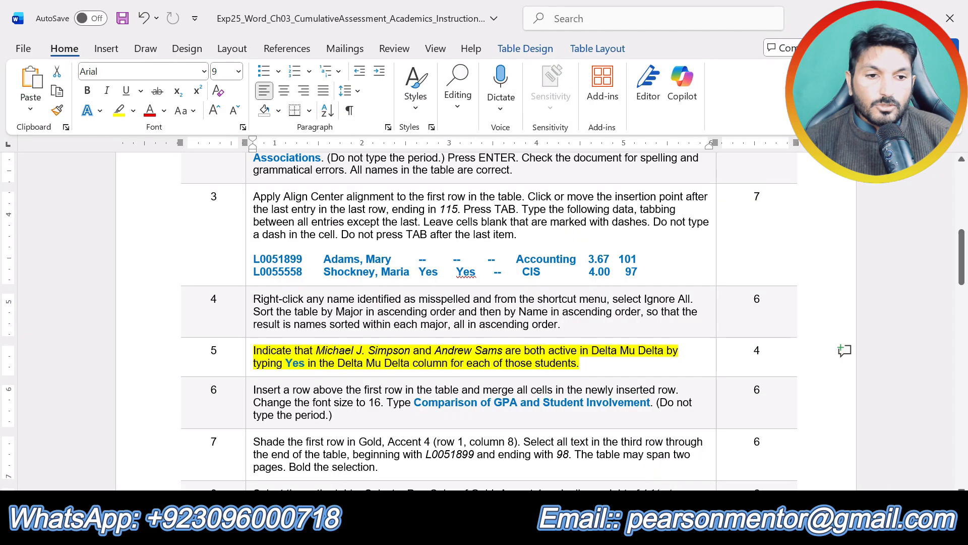
pyautogui.hotkey('ctrl', 'z')
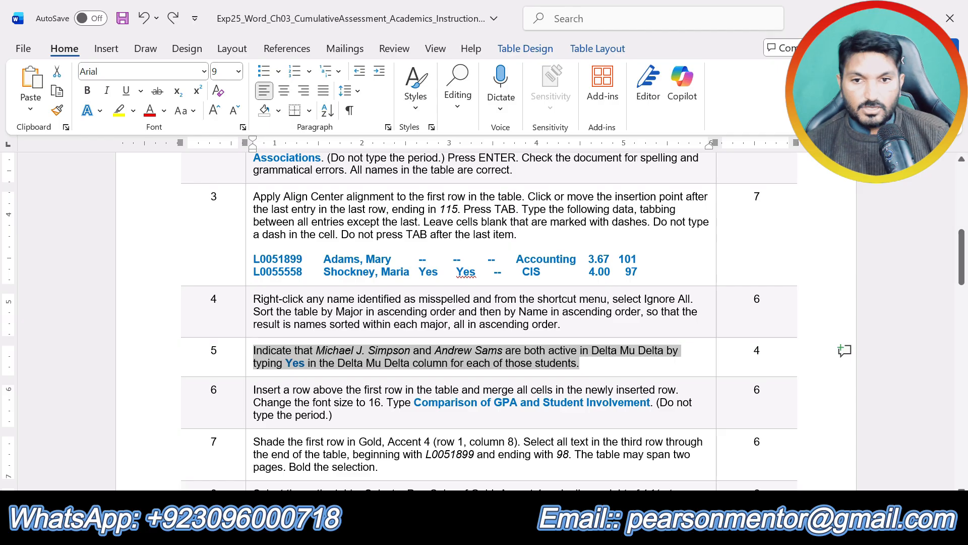
pyautogui.moveTo(353, 416); pyautogui.dragTo(313, 391)
pyautogui.click(328, 363)
pyautogui.click(320, 422)
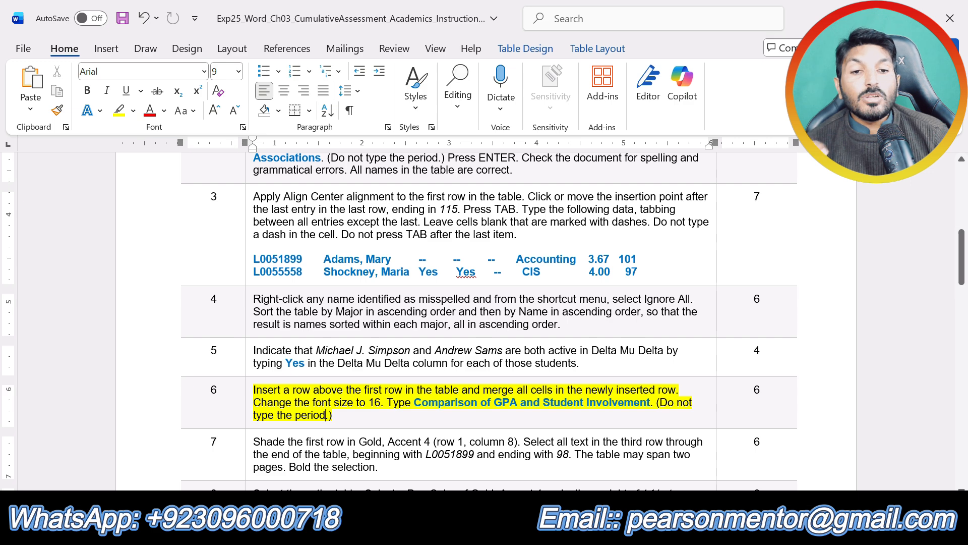
pyautogui.click(503, 526)
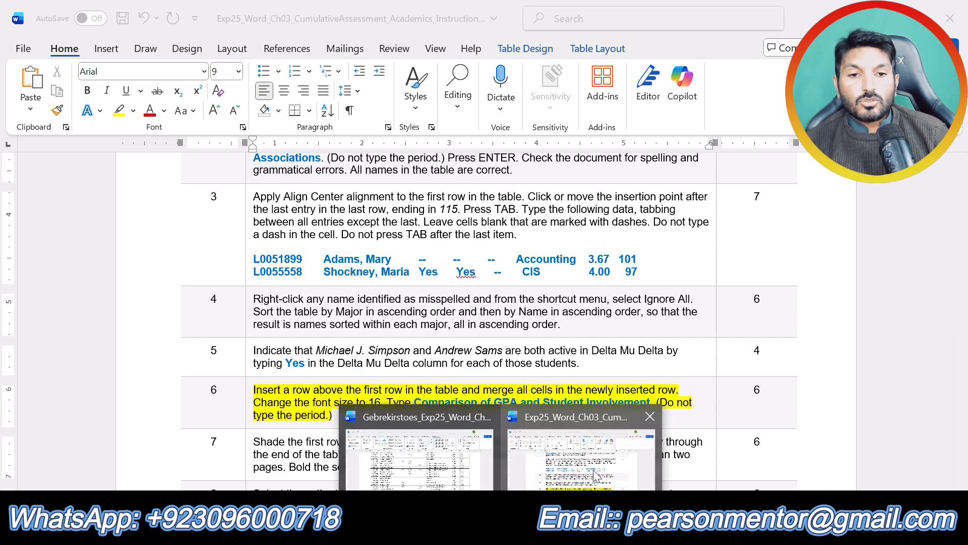
# In the assessment document, insert a row above the table's header row and merge all cells of the new row.
pyautogui.click(411, 458)
pyautogui.scroll(5, 485, 302)
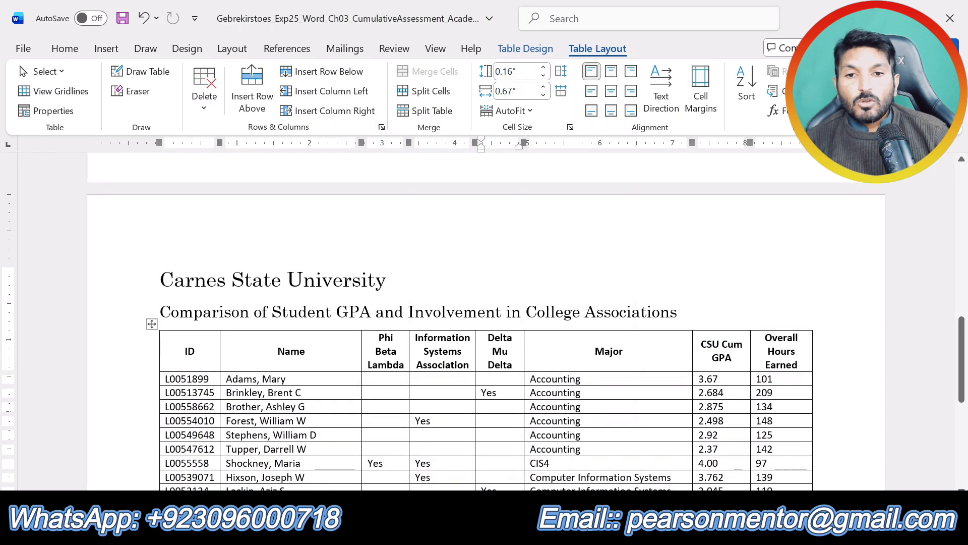
pyautogui.click(302, 353)
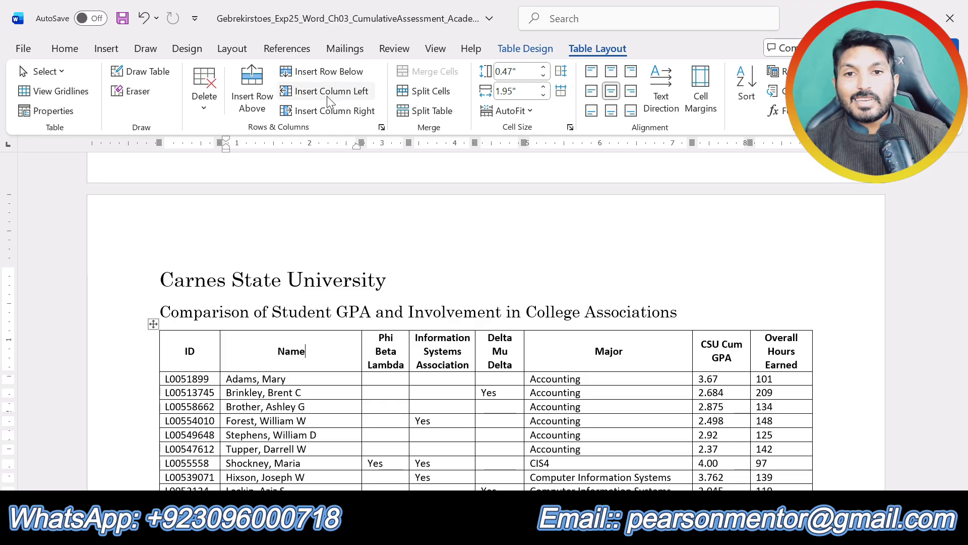
pyautogui.click(264, 112)
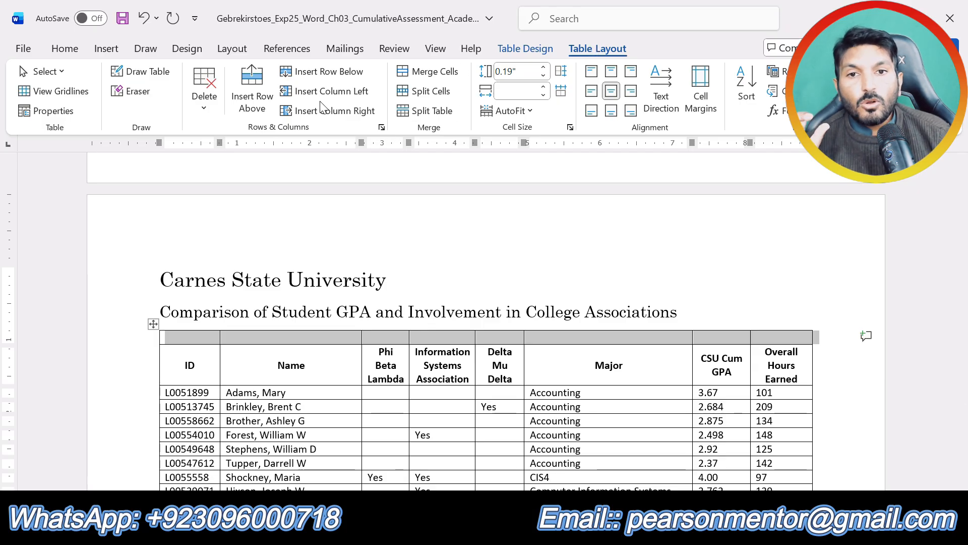
pyautogui.click(429, 71)
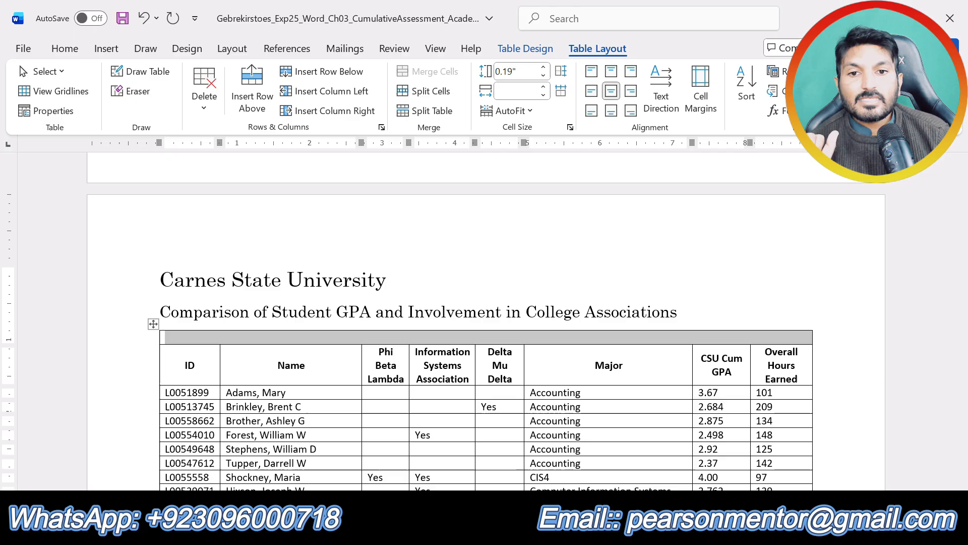
pyautogui.click(539, 340)
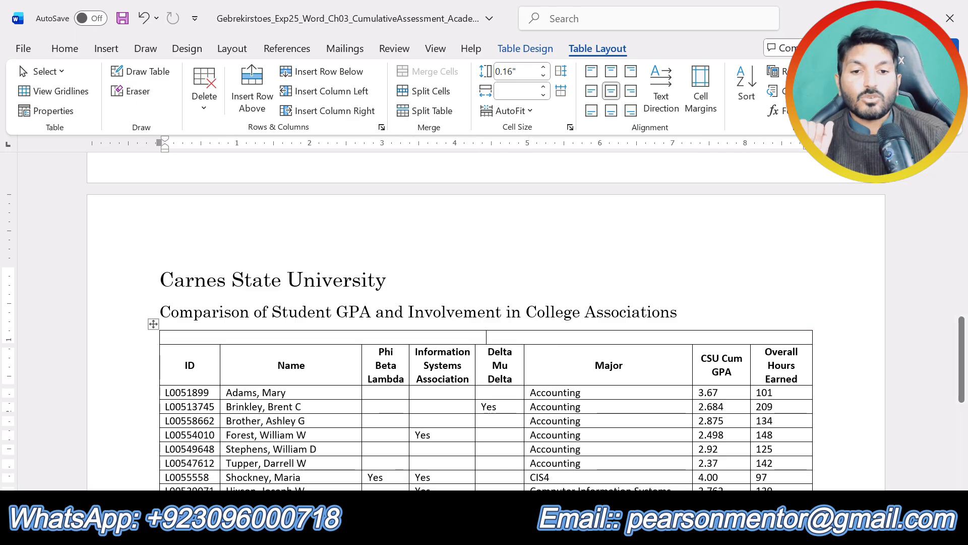
# Recheck the step 6 instructions and set the font size in the merged top row to 16.
pyautogui.click(500, 533)
pyautogui.click(576, 466)
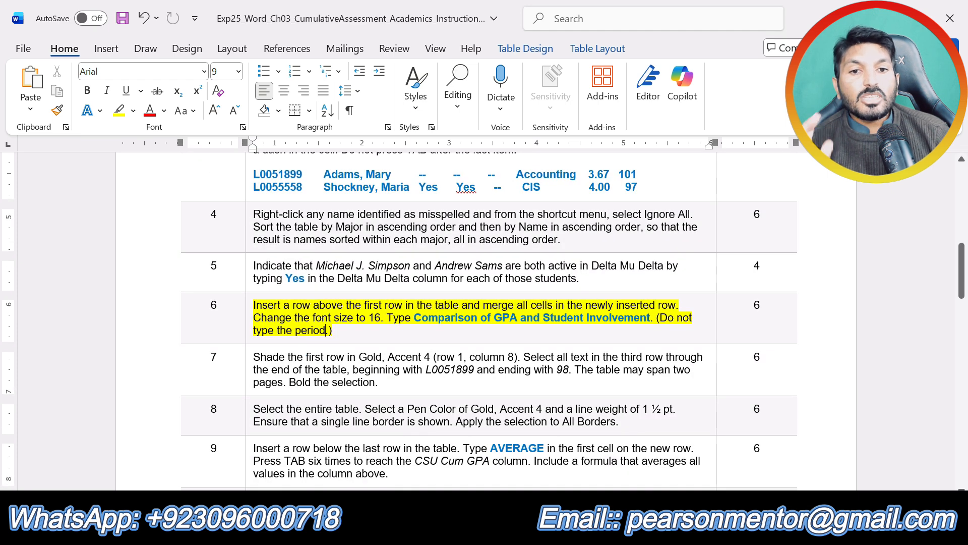
pyautogui.moveTo(501, 533)
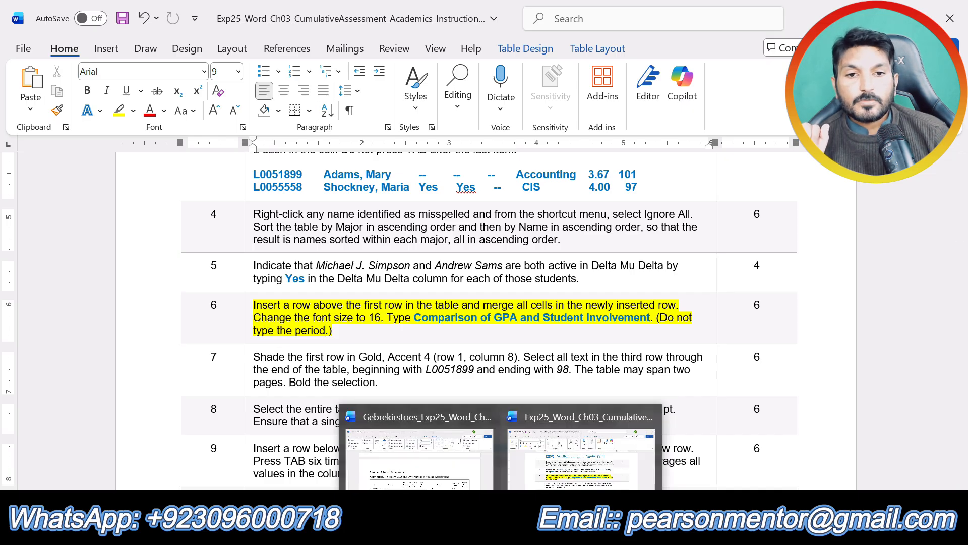
pyautogui.click(419, 454)
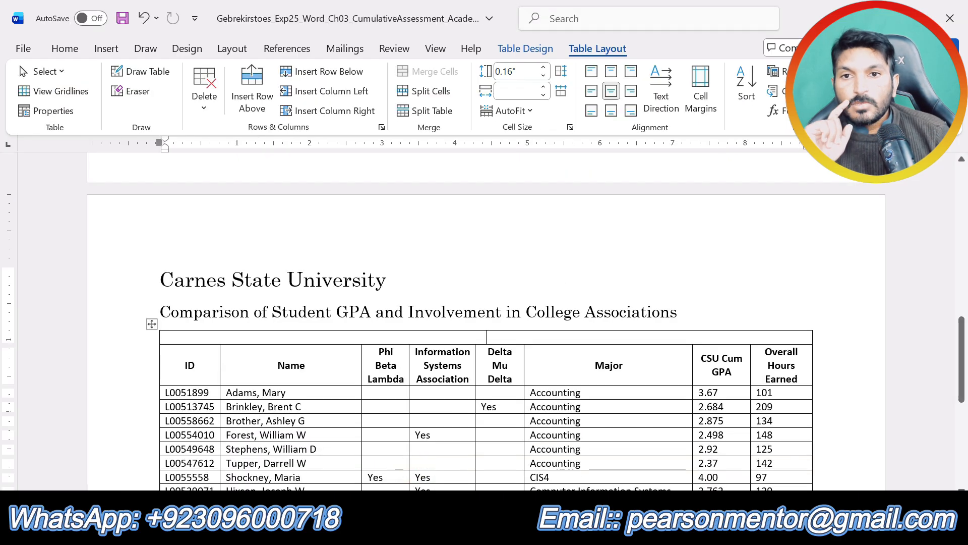
pyautogui.click(65, 48)
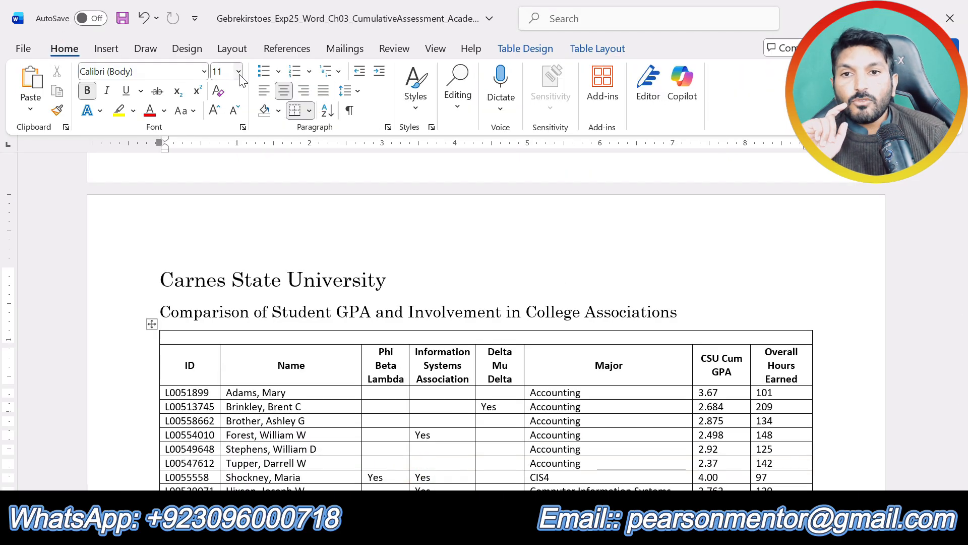
pyautogui.click(238, 72)
pyautogui.click(224, 203)
# Enter the title Comparison of GPA and Student Involvement in the merged row and correct the misspelled first word.
pyautogui.write('Com')
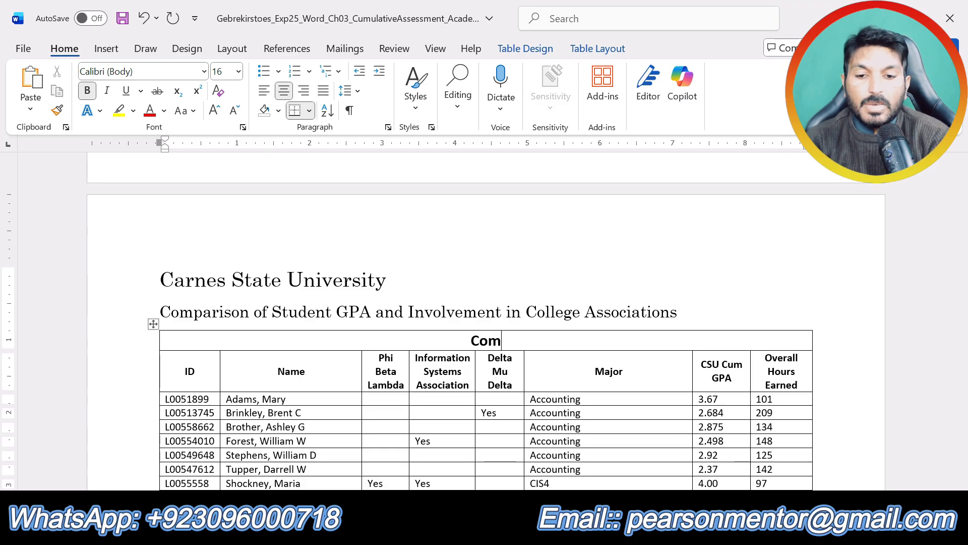
pyautogui.write('parsi')
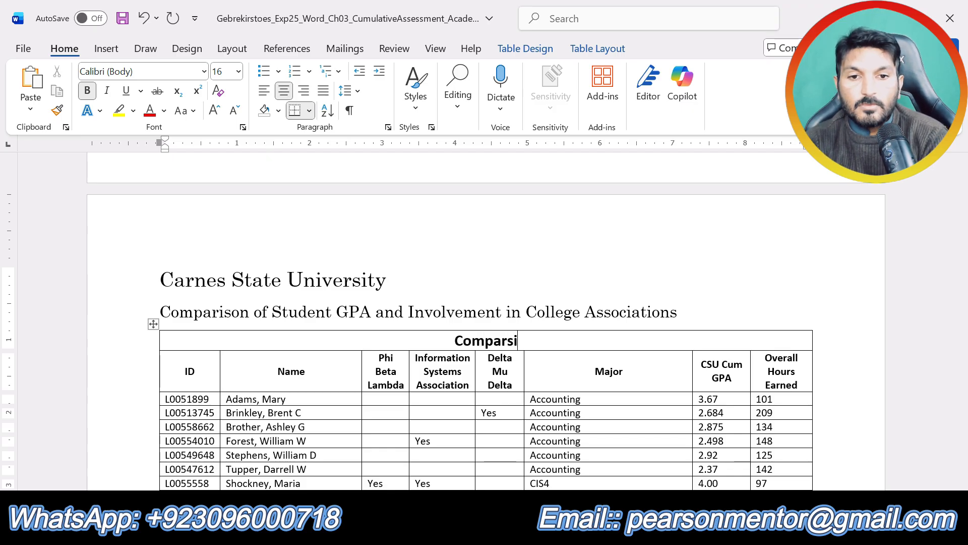
pyautogui.write('son of ')
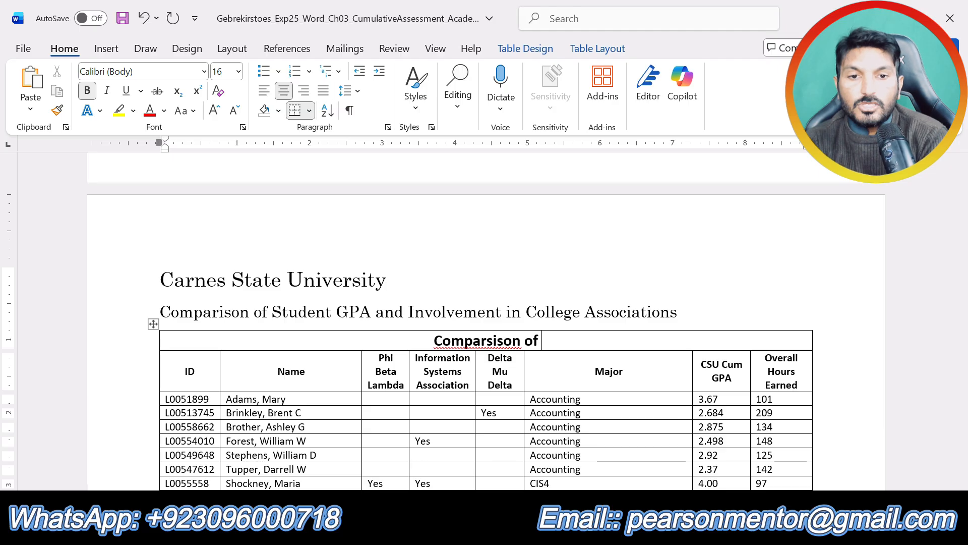
pyautogui.write('GPA and ')
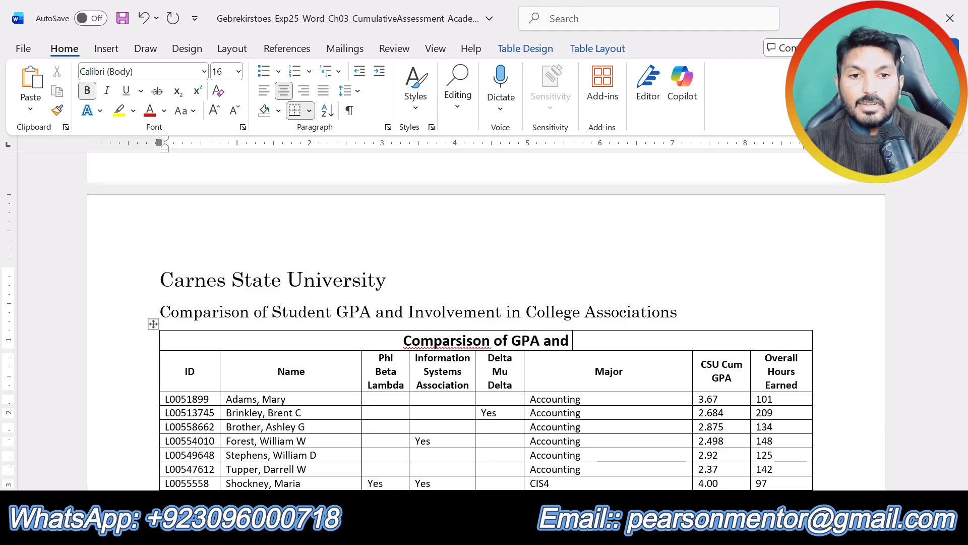
pyautogui.write('Student ')
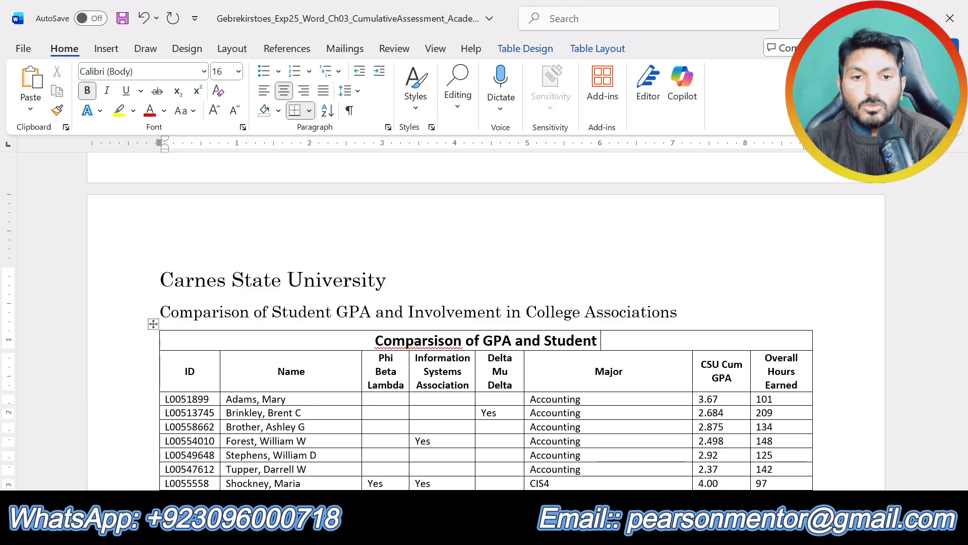
pyautogui.write('Invol')
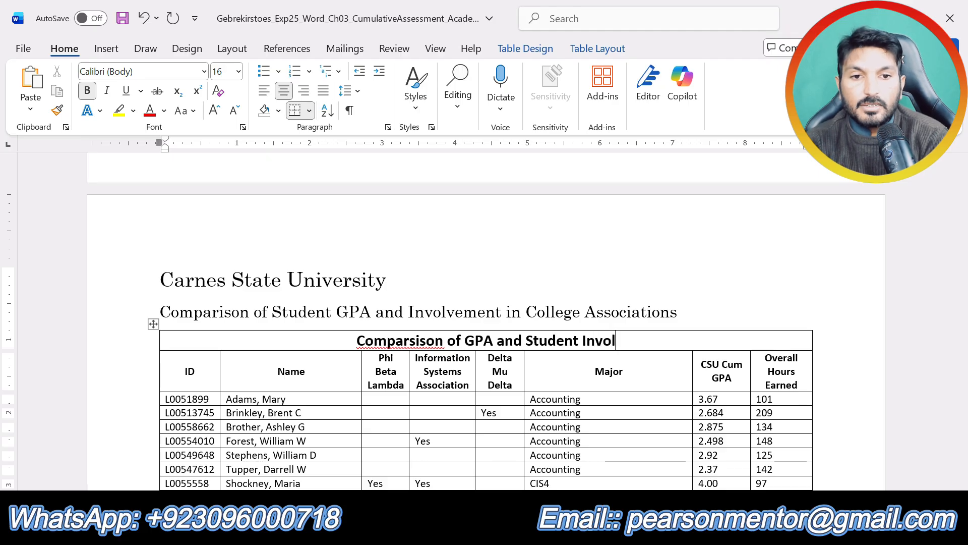
pyautogui.write('vement')
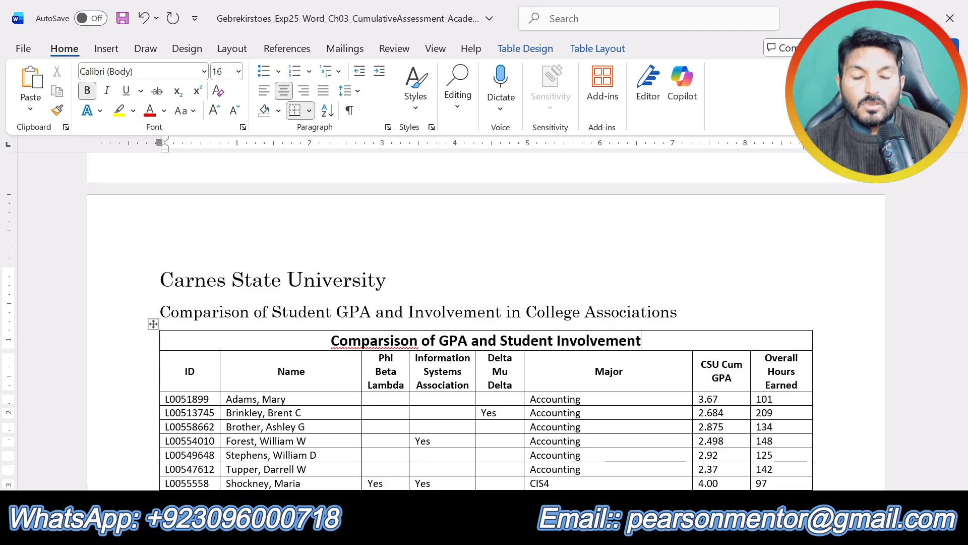
pyautogui.rightClick(376, 343)
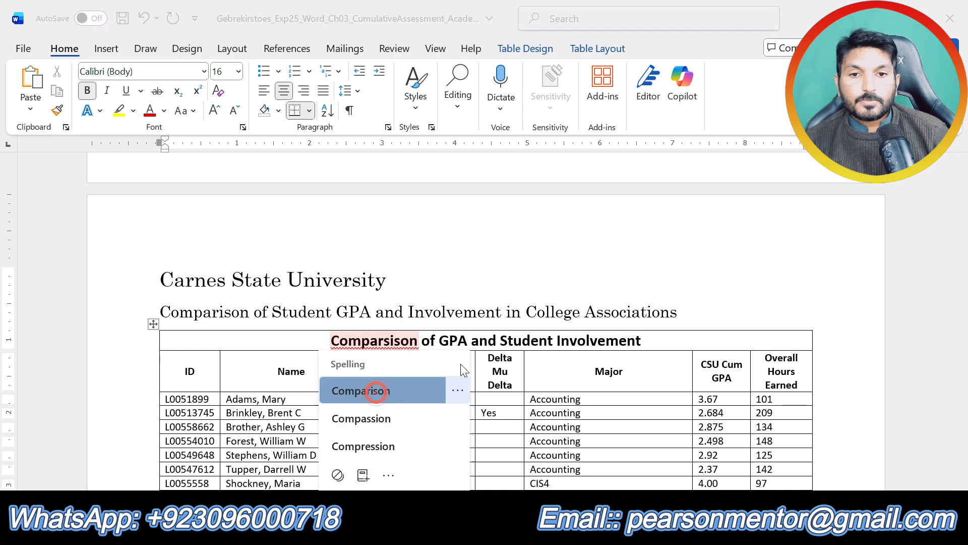
pyautogui.click(376, 392)
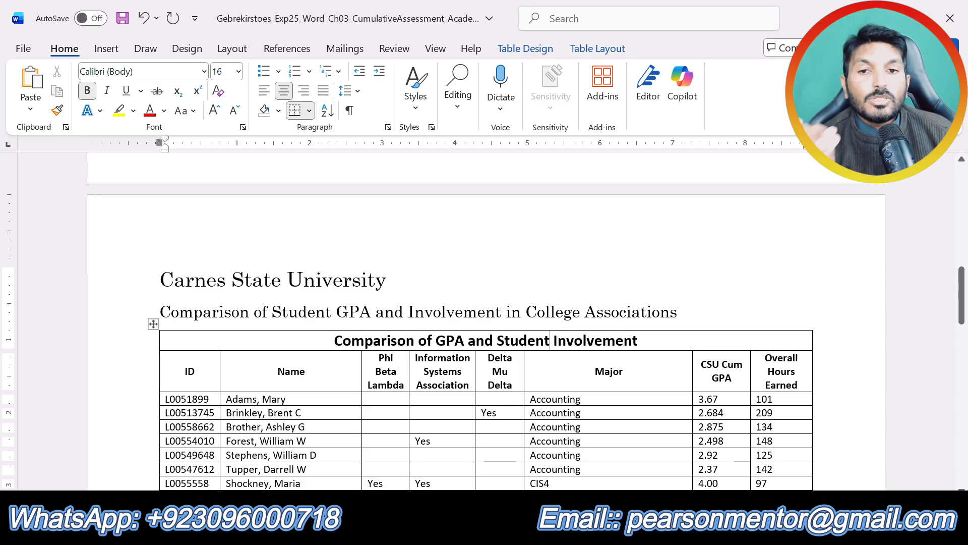
# In the instructions document, remove the yellow highlight from step 6 and highlight the text of step 7 in yellow.
pyautogui.scroll(-4, 484, 327)
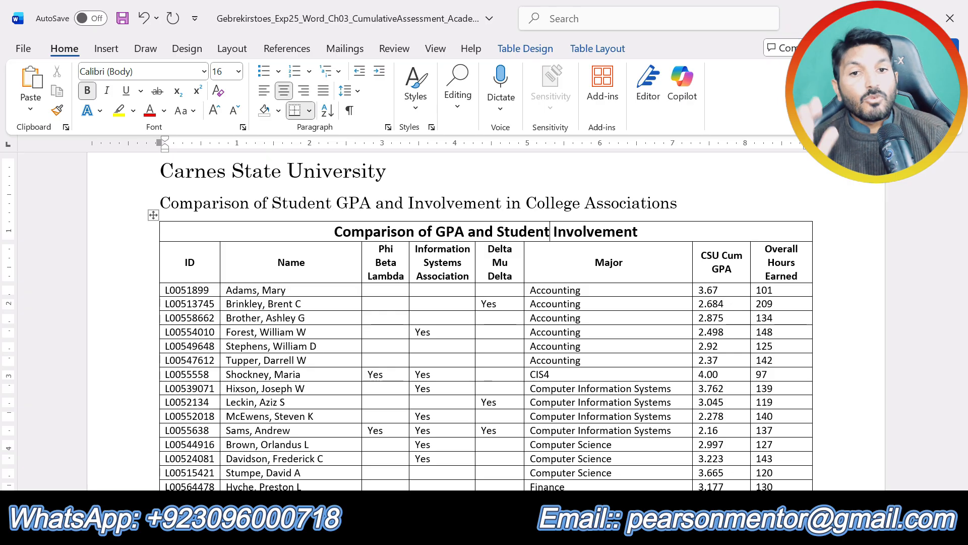
pyautogui.moveTo(500, 531)
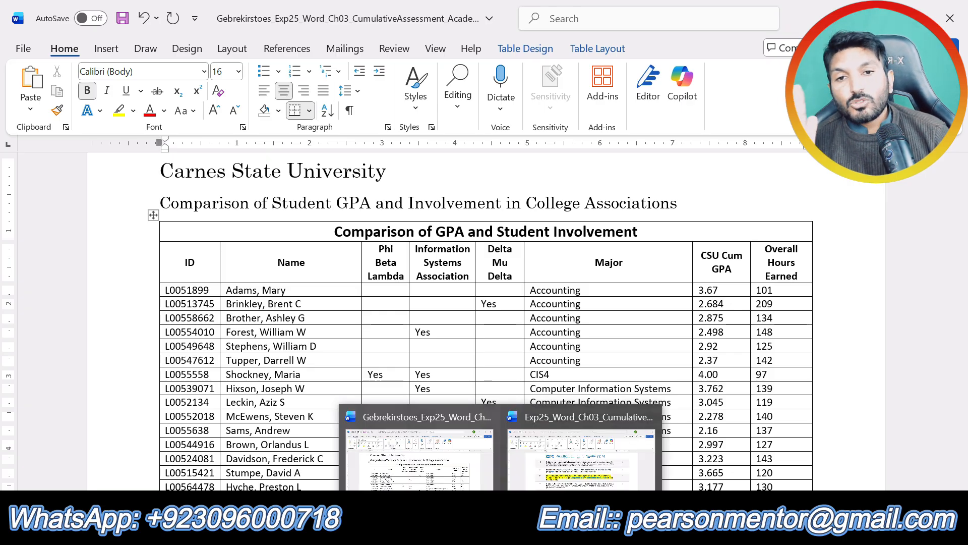
pyautogui.click(581, 459)
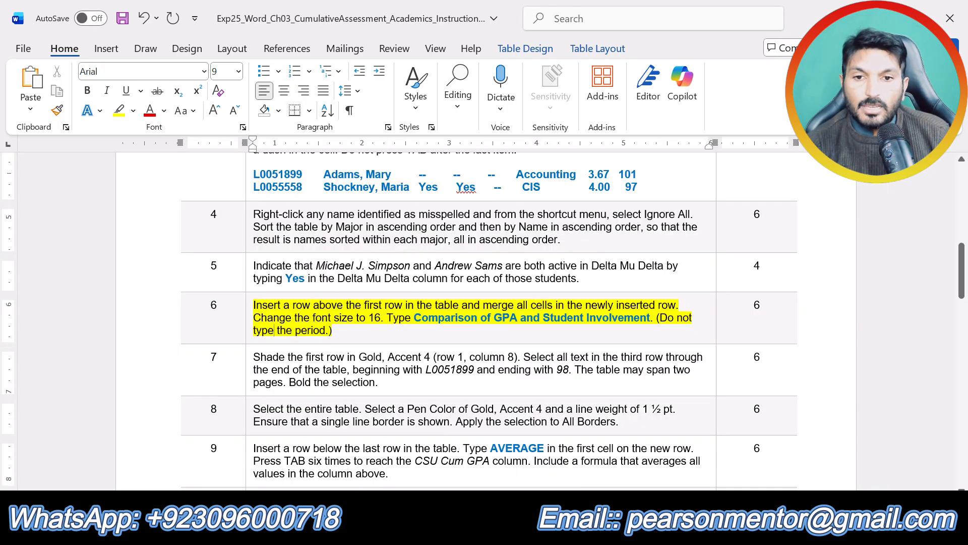
pyautogui.hotkey('ctrl', 'z')
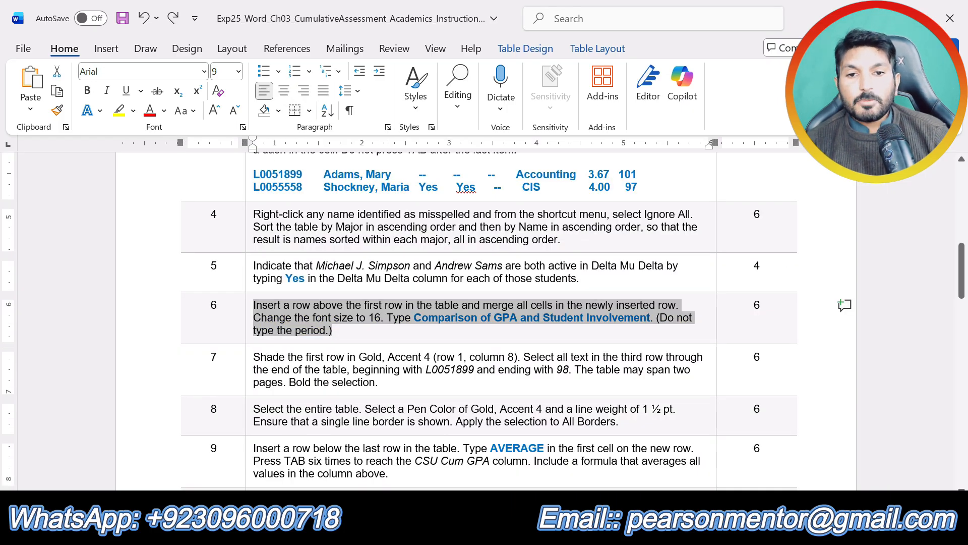
pyautogui.moveTo(391, 383); pyautogui.dragTo(253, 357)
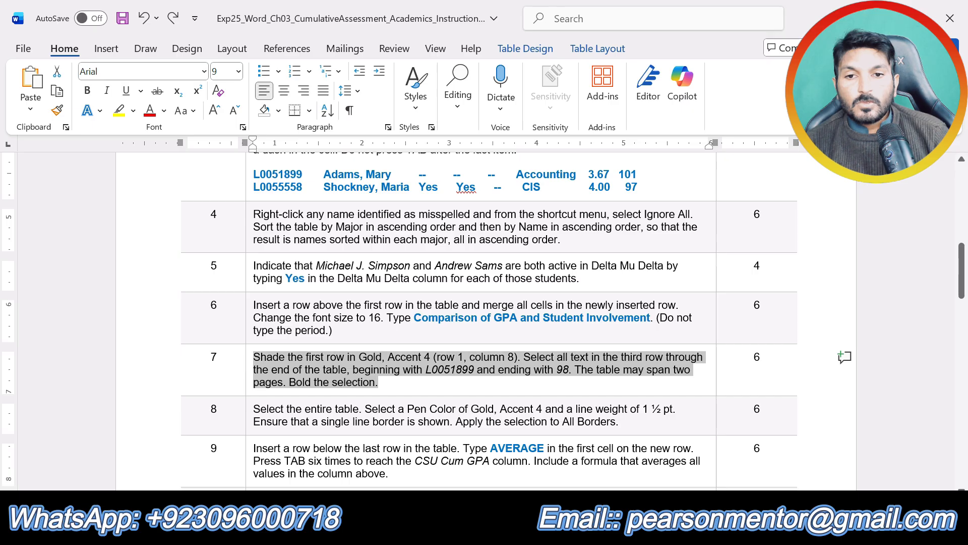
pyautogui.click(325, 325)
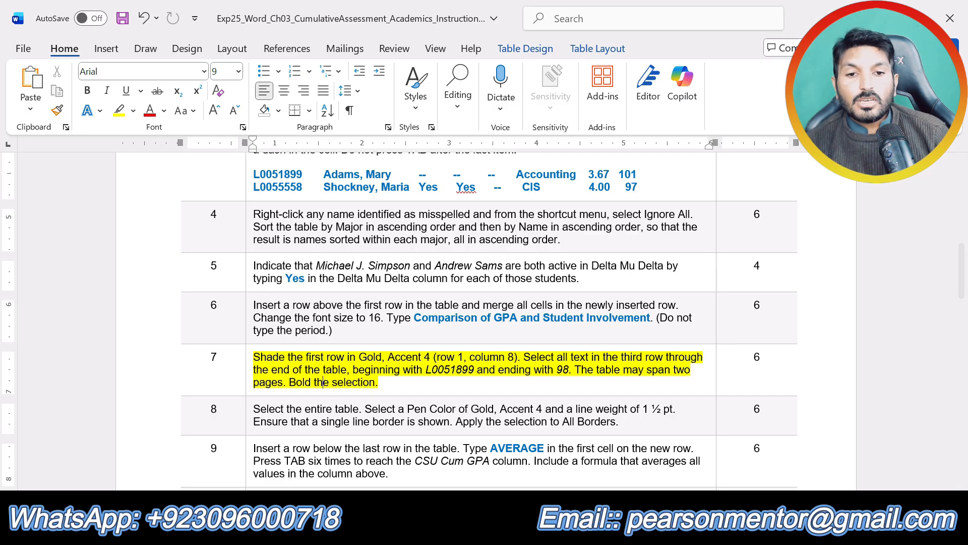
# In the assessment document, shade the table's title row in Gold, Accent 4.
pyautogui.click(501, 532)
pyautogui.click(487, 464)
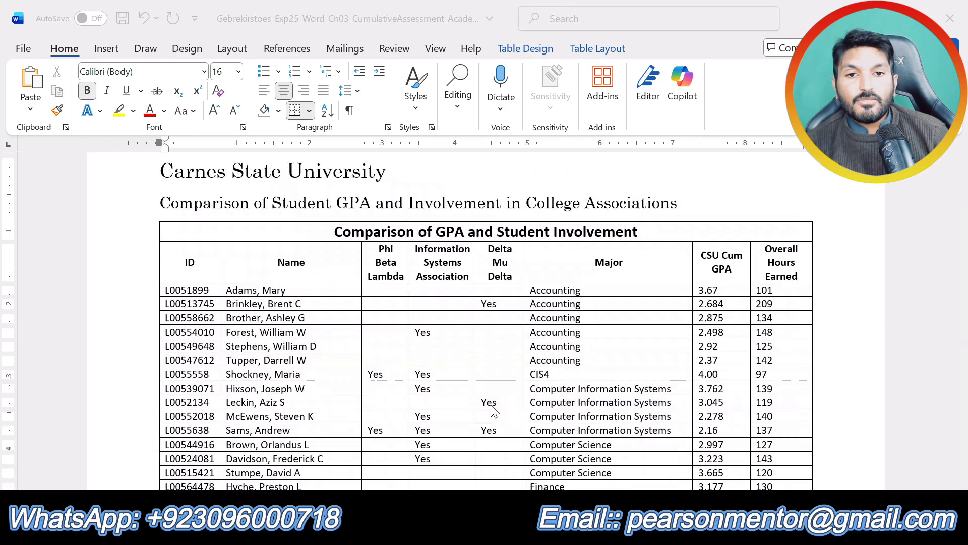
pyautogui.moveTo(348, 232)
pyautogui.mouseDown()
pyautogui.moveTo(160, 212)
pyautogui.moveTo(330, 232)
pyautogui.mouseUp()
pyautogui.click(527, 49)
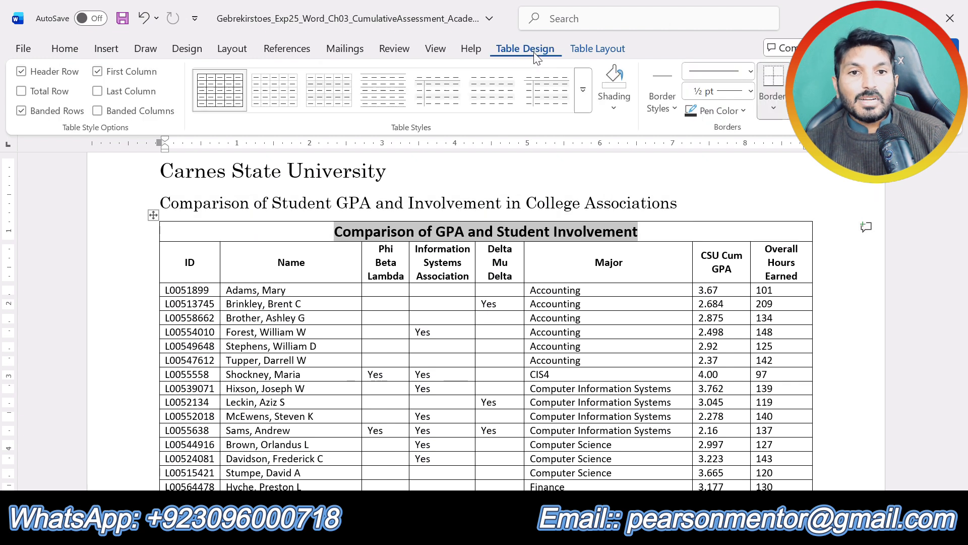
pyautogui.click(613, 108)
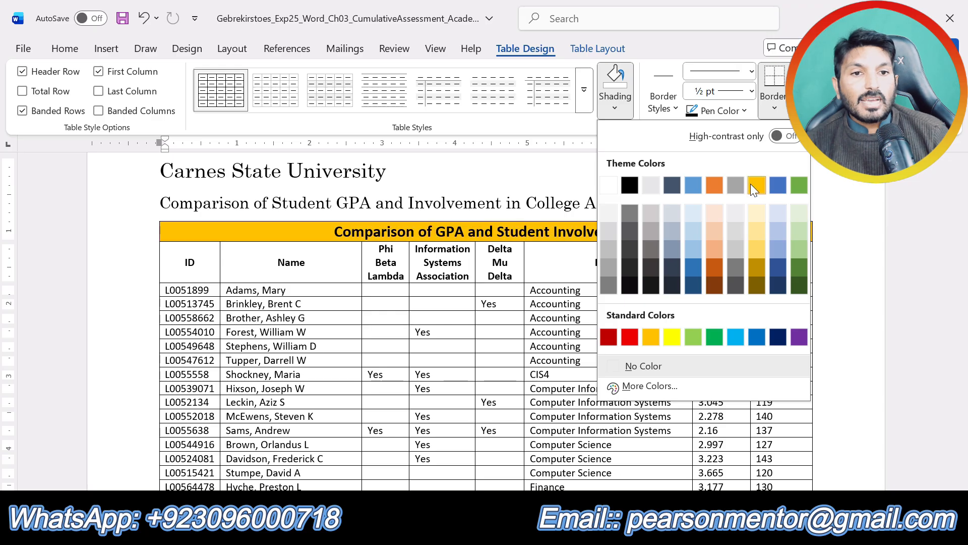
pyautogui.click(764, 187)
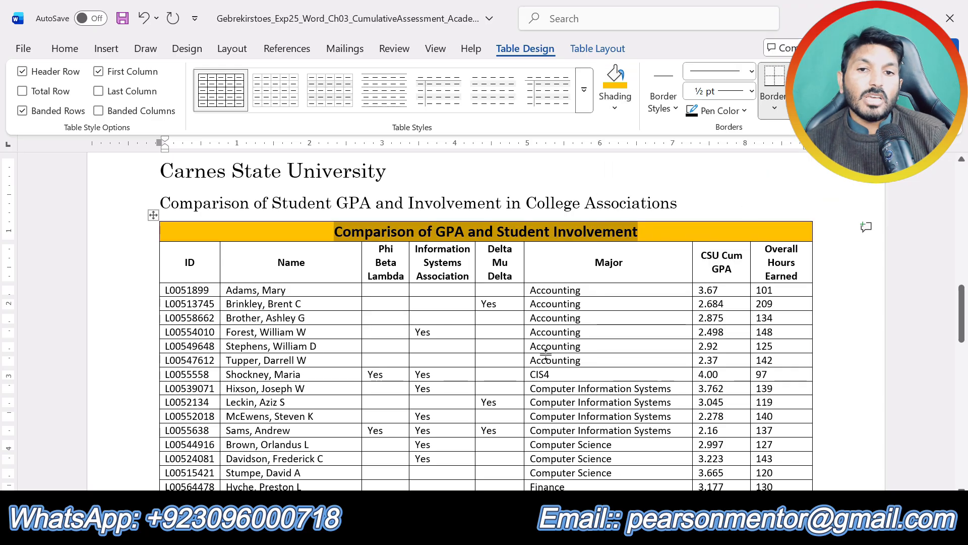
pyautogui.click(504, 356)
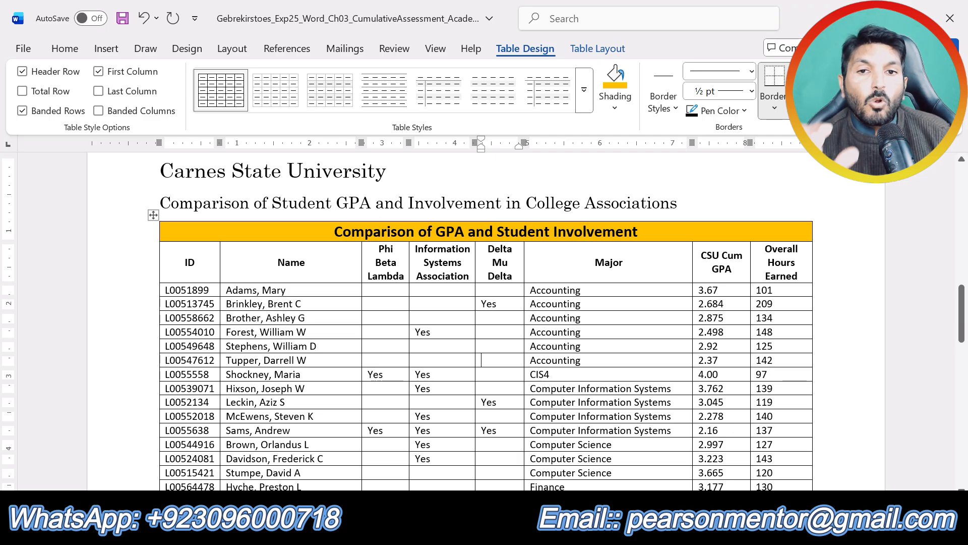
# Recheck the step 7 instructions and bold all text from the table's third row through its last row.
pyautogui.moveTo(502, 534)
pyautogui.click(585, 444)
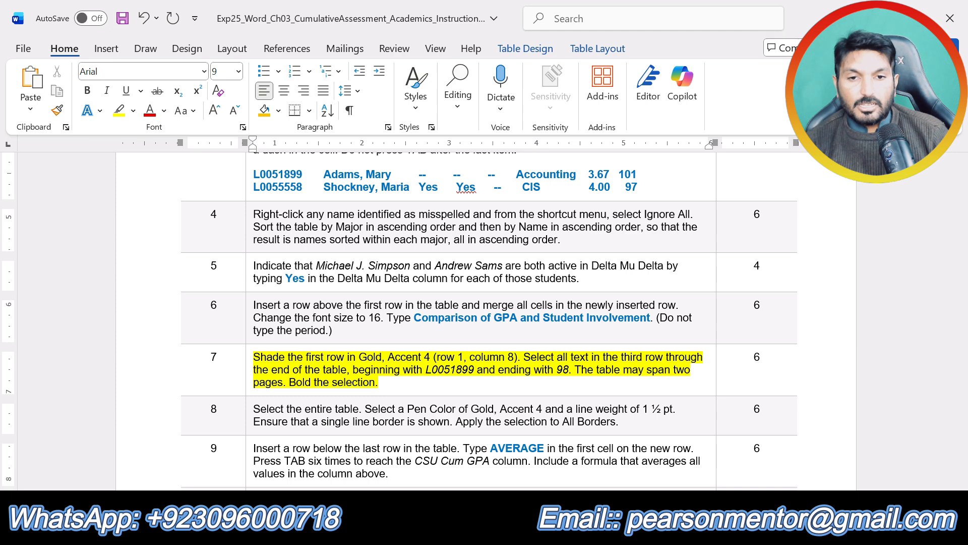
pyautogui.click(500, 530)
pyautogui.click(437, 465)
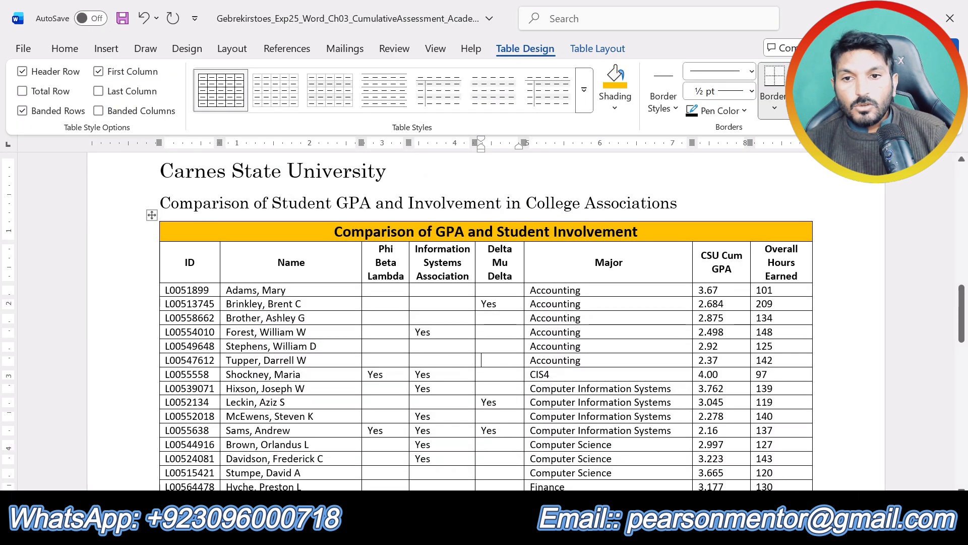
pyautogui.moveTo(162, 290)
pyautogui.mouseDown()
pyautogui.moveTo(162, 360)
pyautogui.moveTo(162, 306)
pyautogui.mouseUp()
pyautogui.moveTo(650, 307); pyautogui.dragTo(779, 287)
pyautogui.scroll(10, 308, 289)
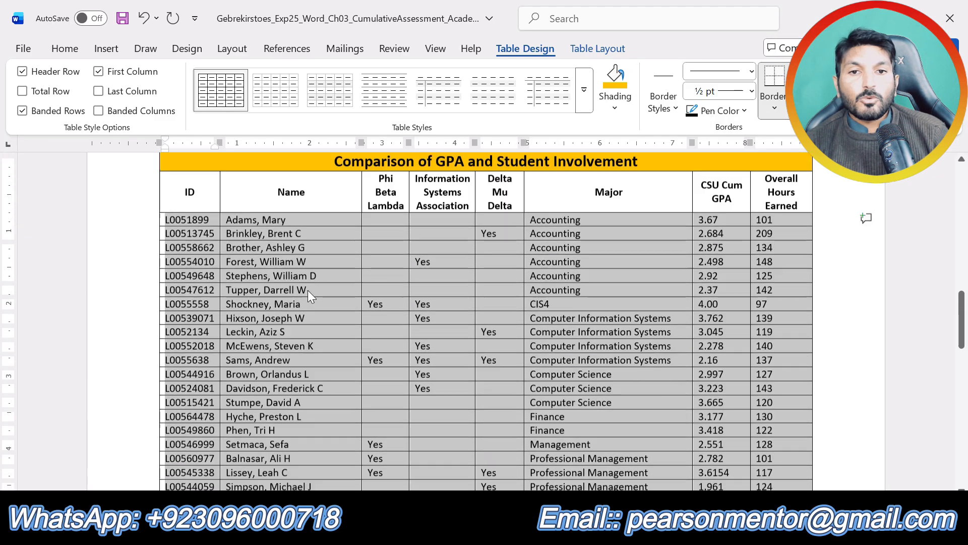
pyautogui.click(64, 49)
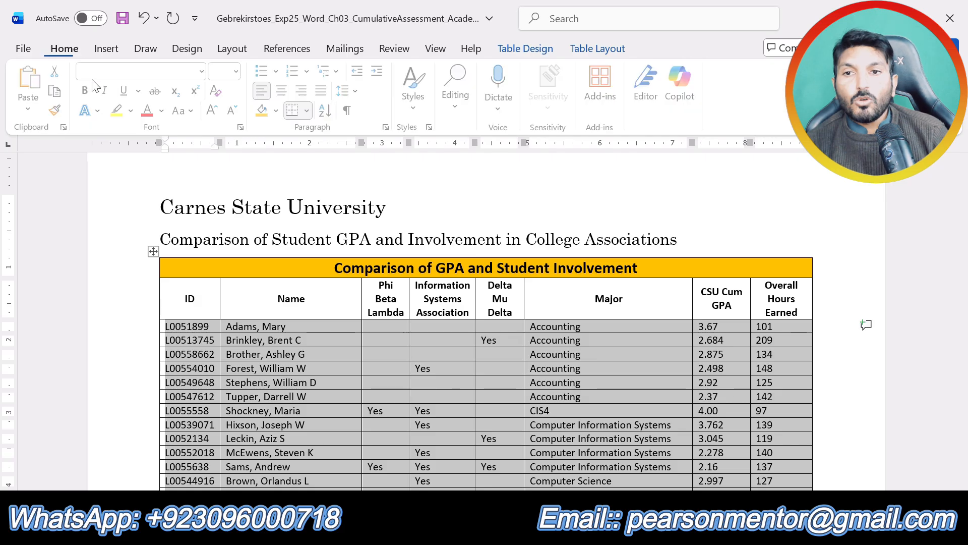
pyautogui.click(88, 90)
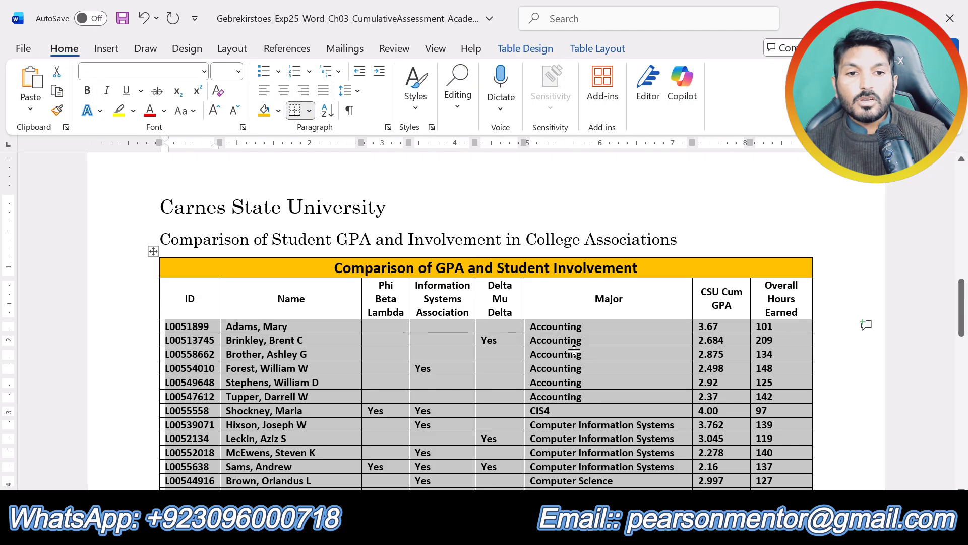
pyautogui.scroll(-10, 560, 342)
pyautogui.scroll(-3, 560, 342)
pyautogui.scroll(6, 560, 342)
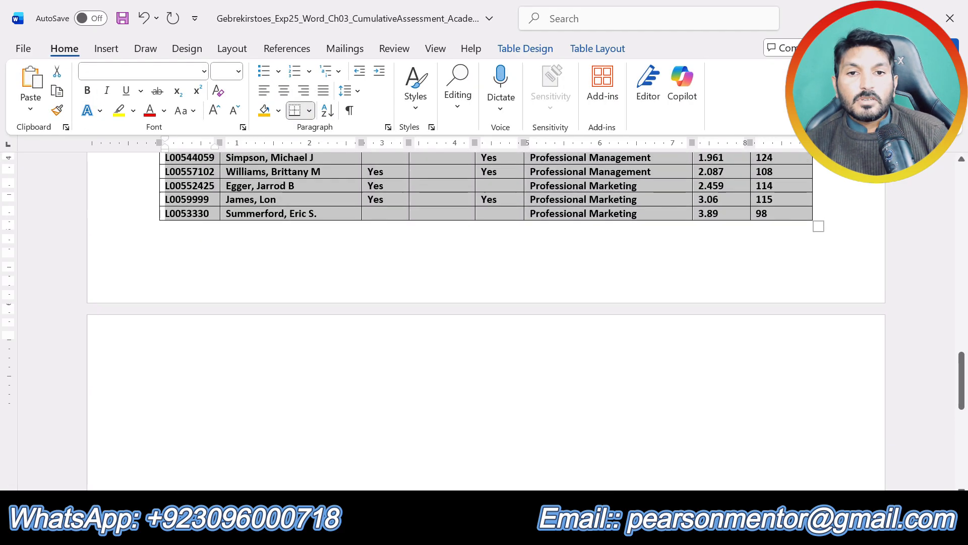
# In the instructions document, remove the yellow highlight from step 7, highlight the text of step 8 in yellow, and review its line weight requirement.
pyautogui.click(490, 287)
pyautogui.scroll(3, 490, 287)
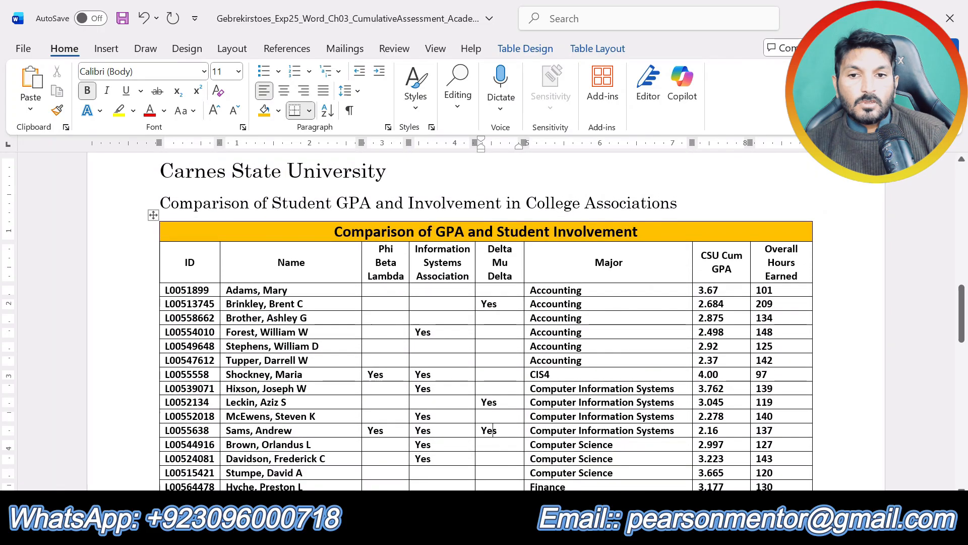
pyautogui.moveTo(502, 532)
pyautogui.click(560, 449)
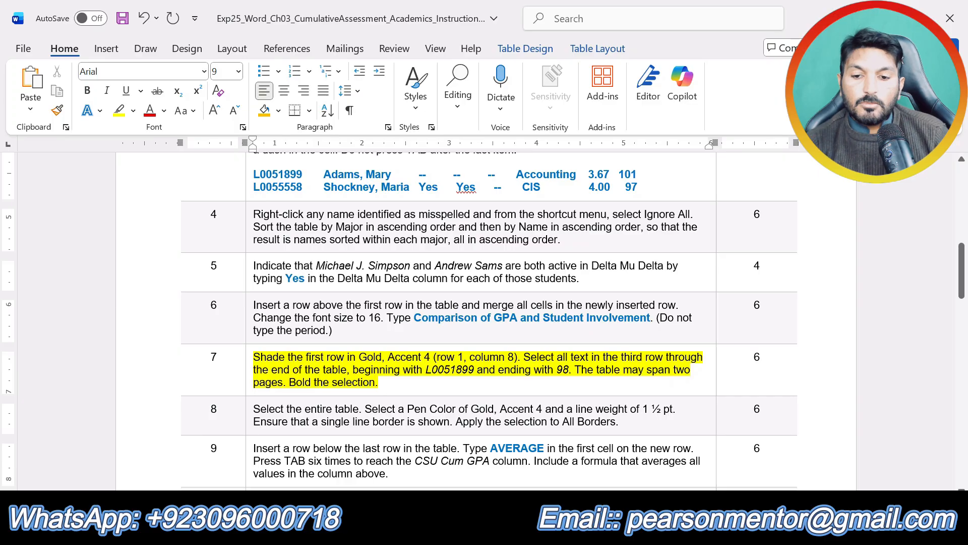
pyautogui.tripleClick(323, 382)
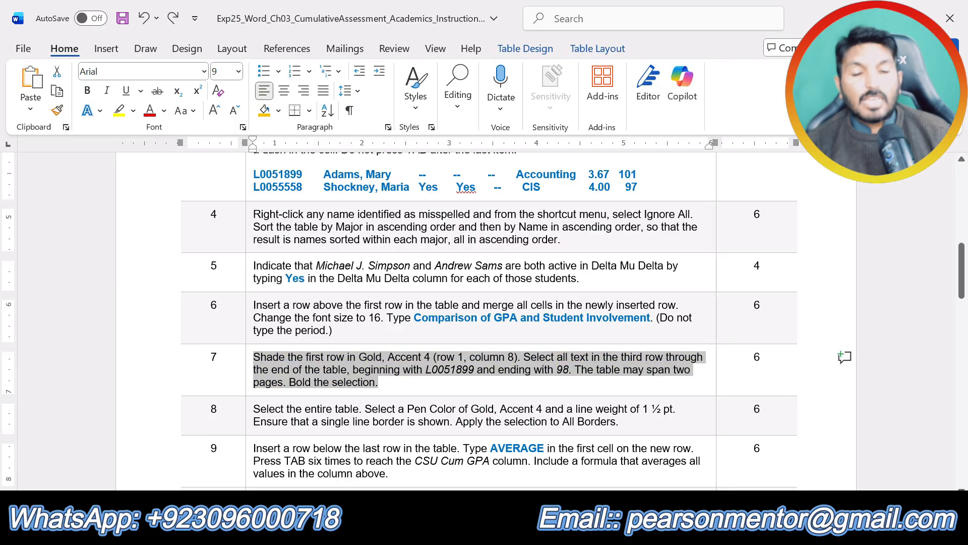
pyautogui.scroll(-1, 484, 317)
pyautogui.moveTo(633, 379); pyautogui.dragTo(254, 367)
pyautogui.click(335, 342)
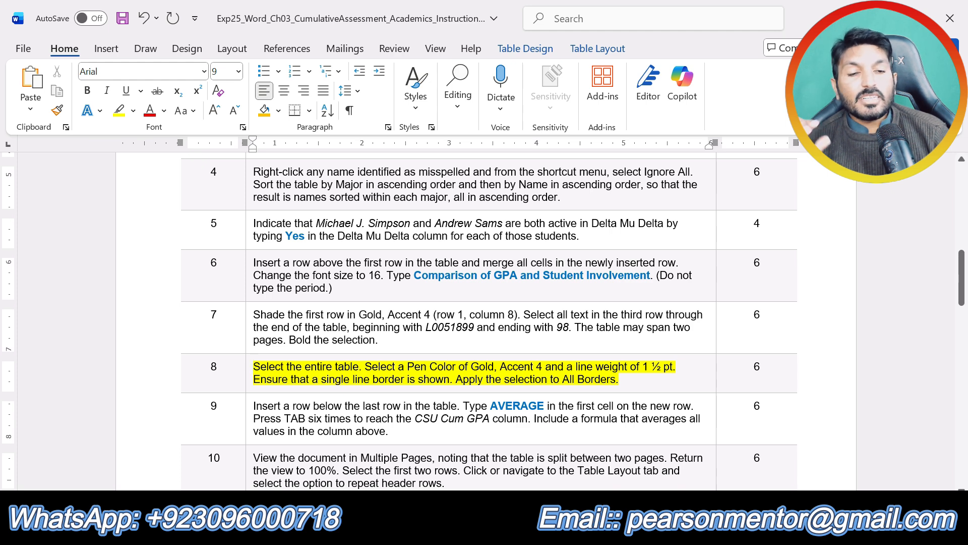
pyautogui.moveTo(631, 367); pyautogui.dragTo(672, 367)
pyautogui.click(364, 382)
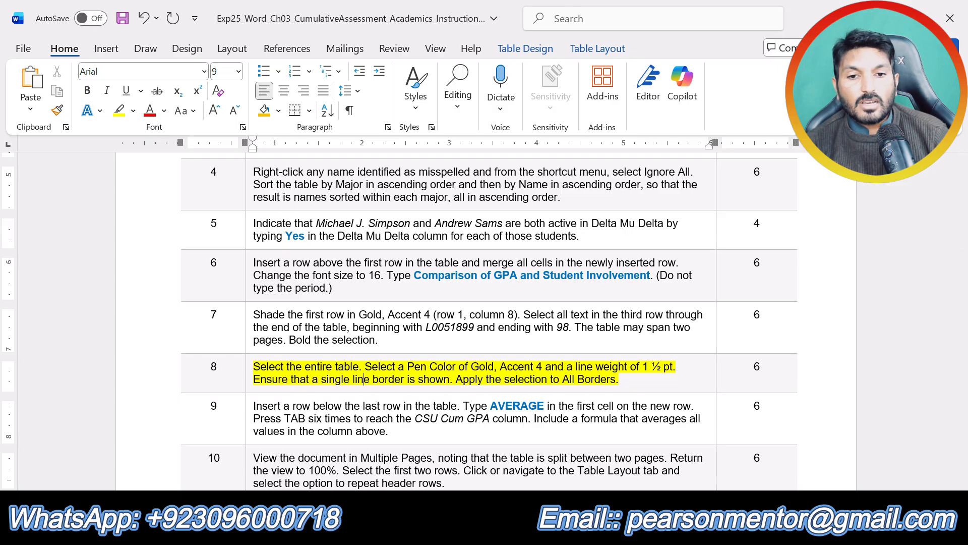
# In the assessment document, select the entire table and set the border pen color to Gold, Accent 4 with a 1 ½ pt line weight.
pyautogui.click(501, 532)
pyautogui.click(446, 470)
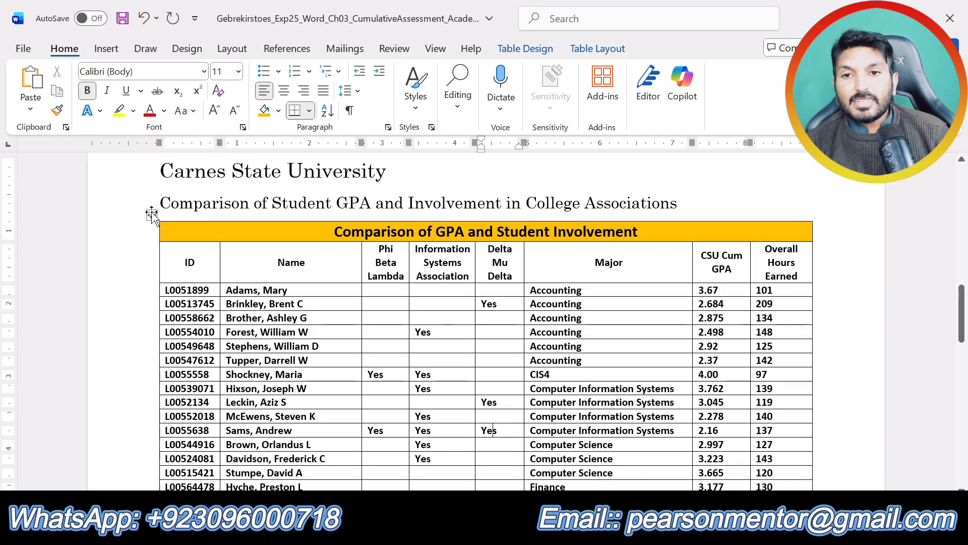
pyautogui.click(152, 217)
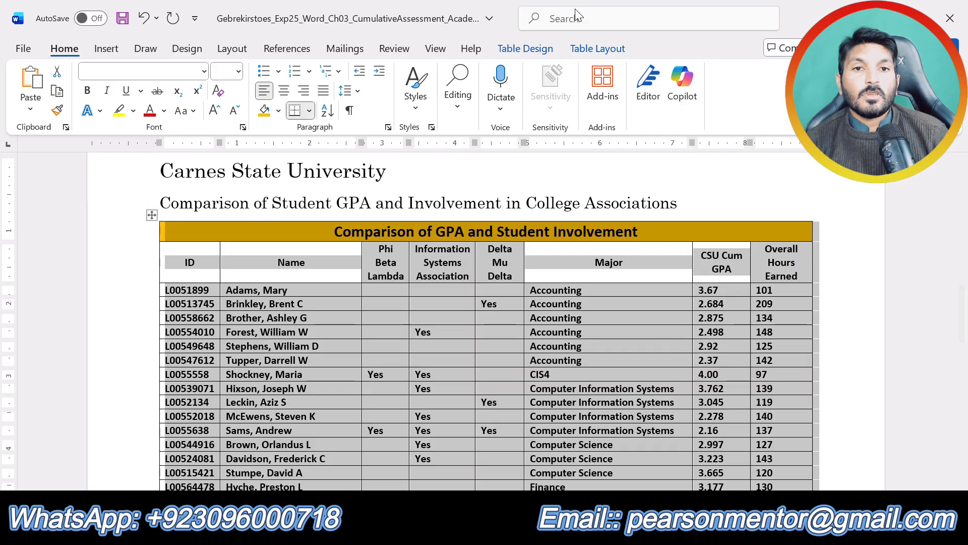
pyautogui.click(536, 48)
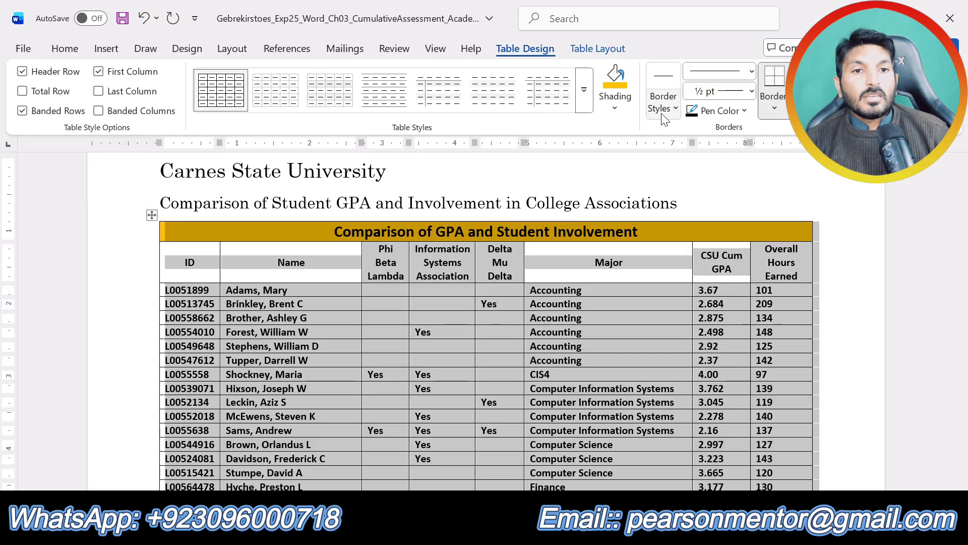
pyautogui.click(745, 112)
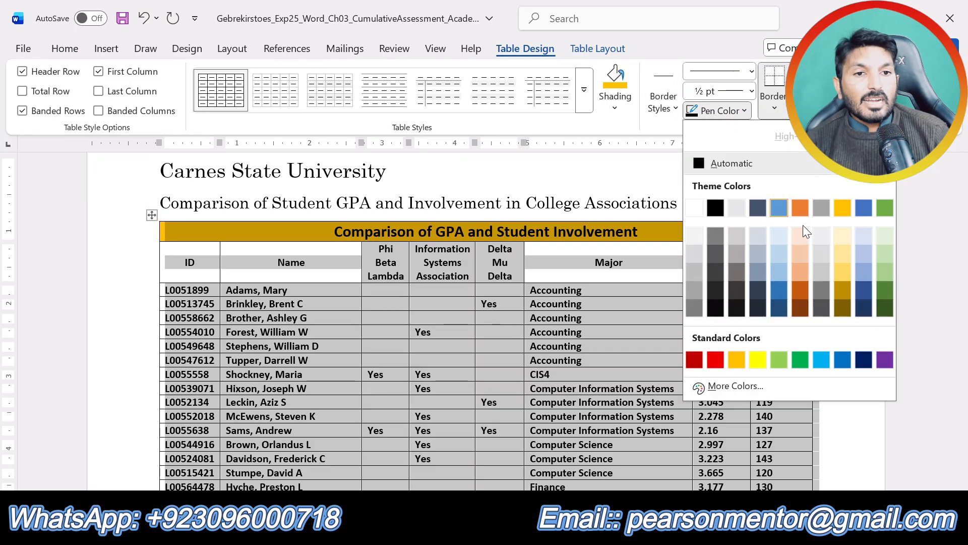
pyautogui.click(843, 208)
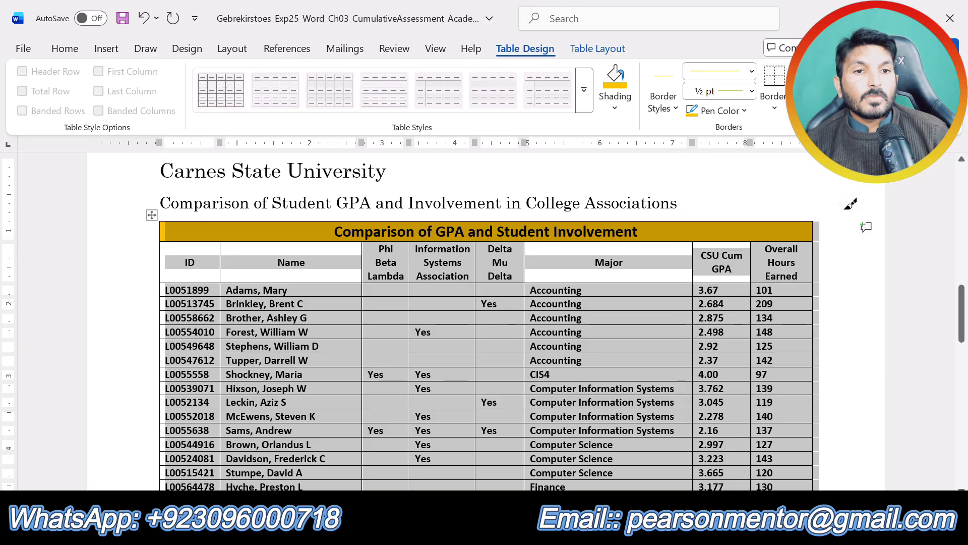
pyautogui.click(752, 91)
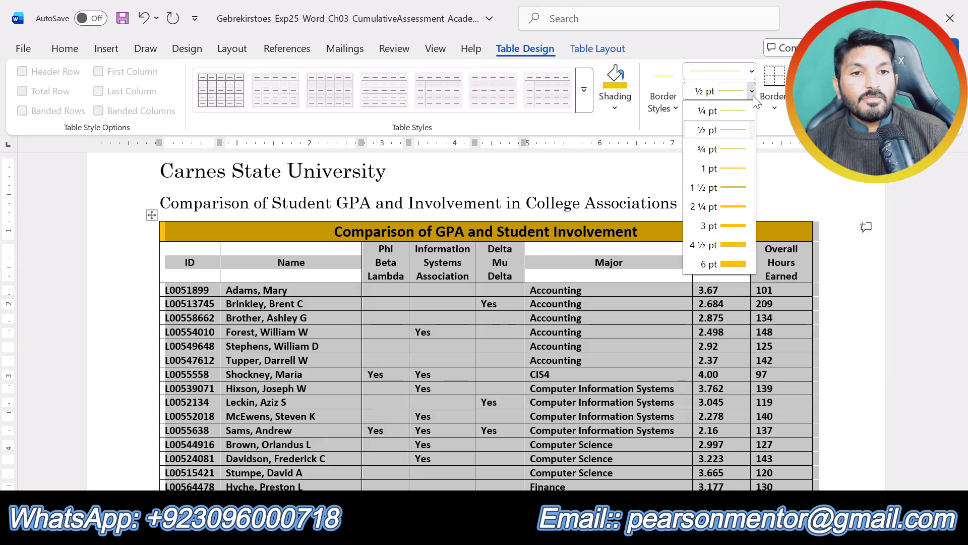
pyautogui.click(726, 176)
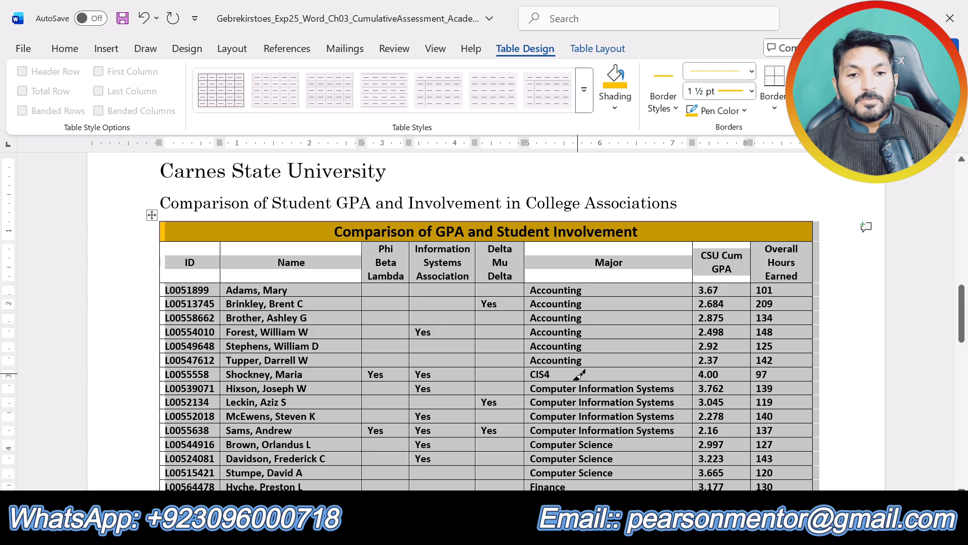
# Recheck the step 8 instructions and choose the single line style for the table's borders.
pyautogui.click(500, 530)
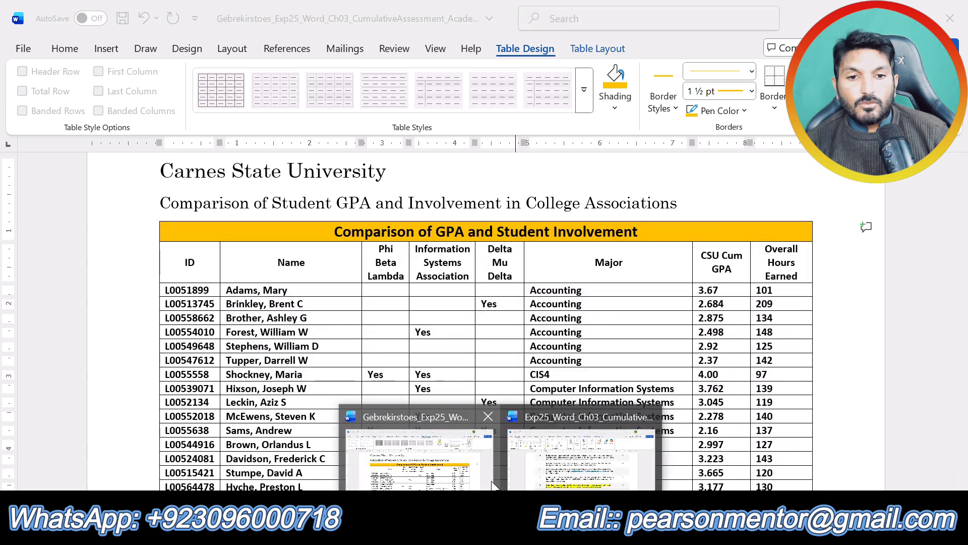
pyautogui.click(580, 459)
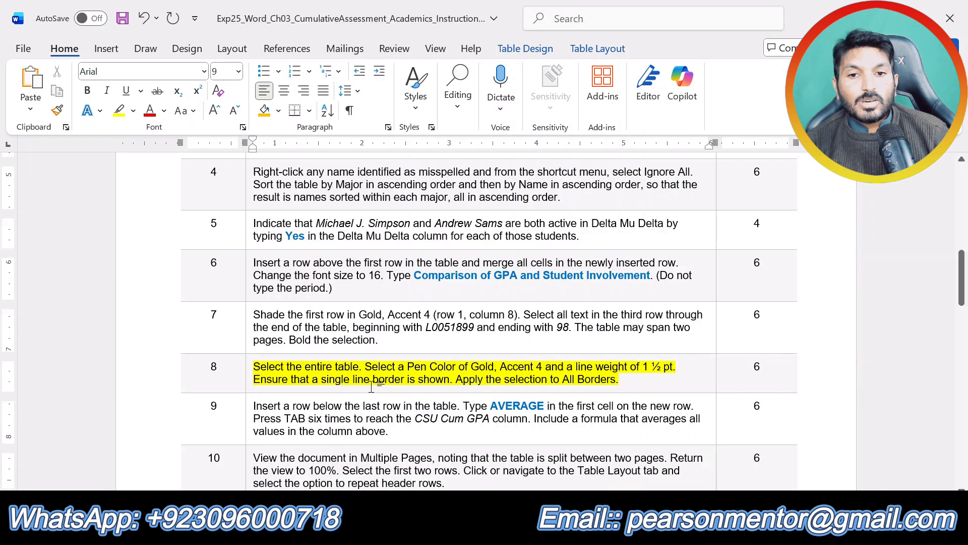
pyautogui.click(501, 530)
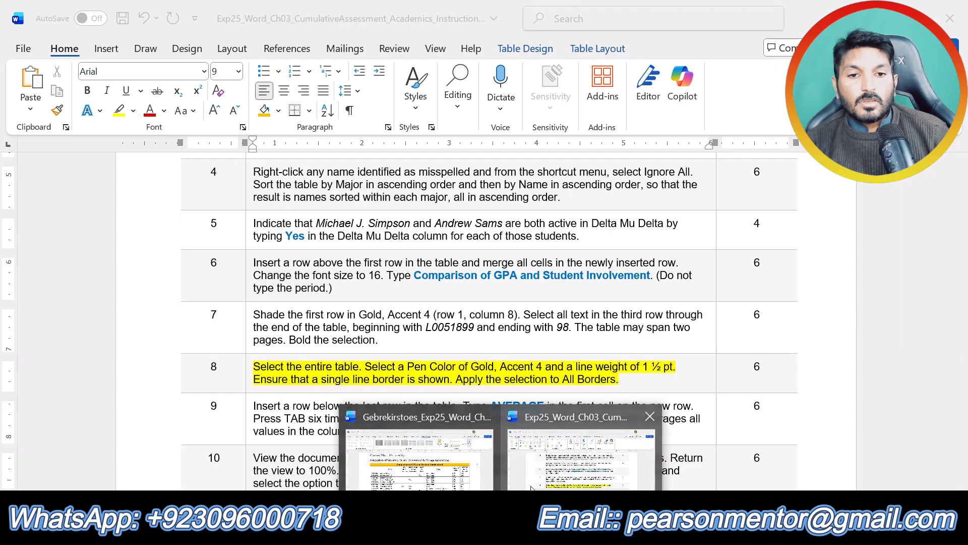
pyautogui.click(461, 472)
pyautogui.click(752, 71)
pyautogui.click(706, 119)
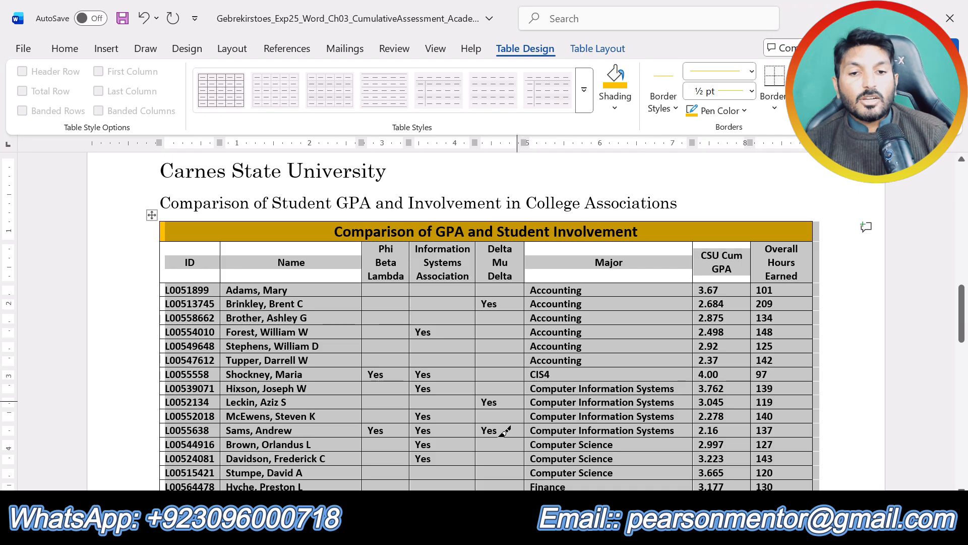
# Reread step 8 and try applying the gold ½ pt line to all borders of the table.
pyautogui.click(501, 530)
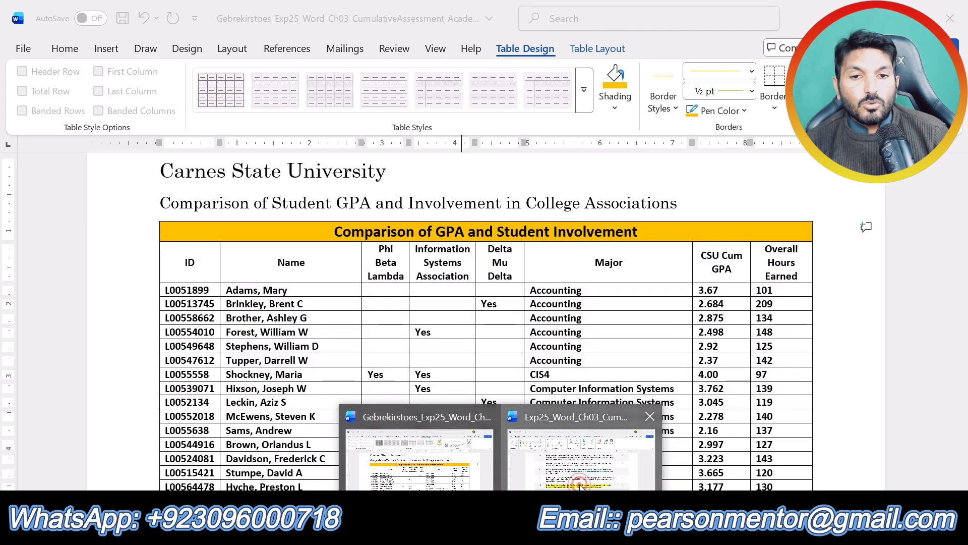
pyautogui.click(580, 479)
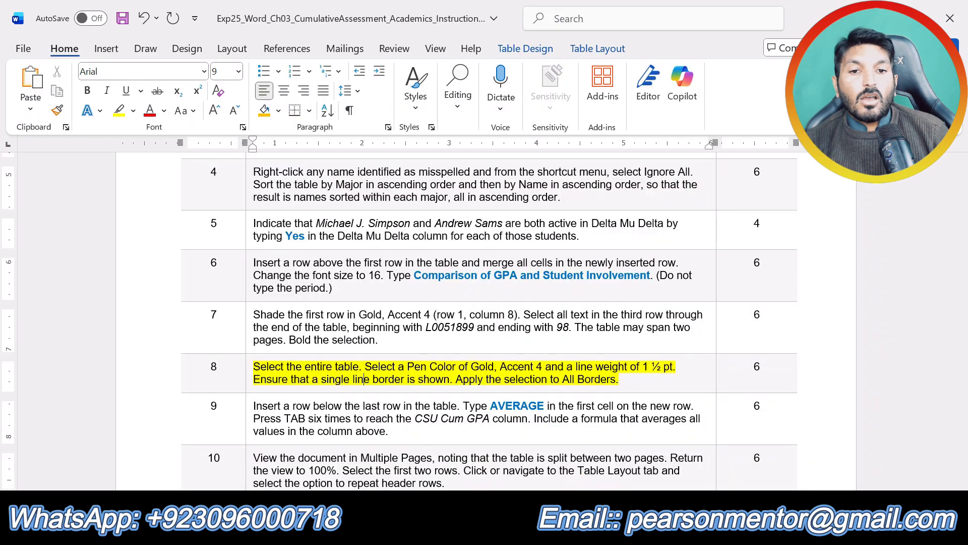
pyautogui.click(500, 530)
pyautogui.click(475, 478)
pyautogui.click(779, 117)
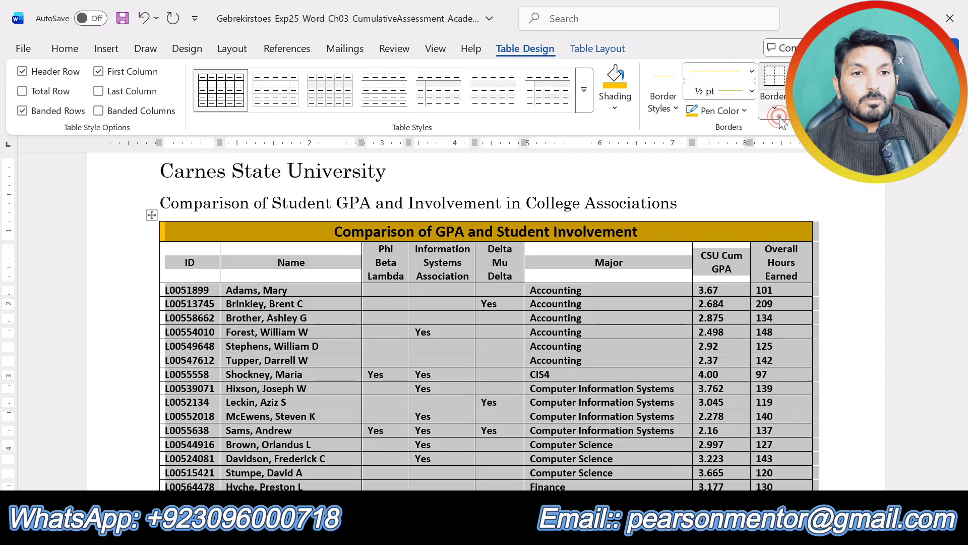
pyautogui.click(802, 239)
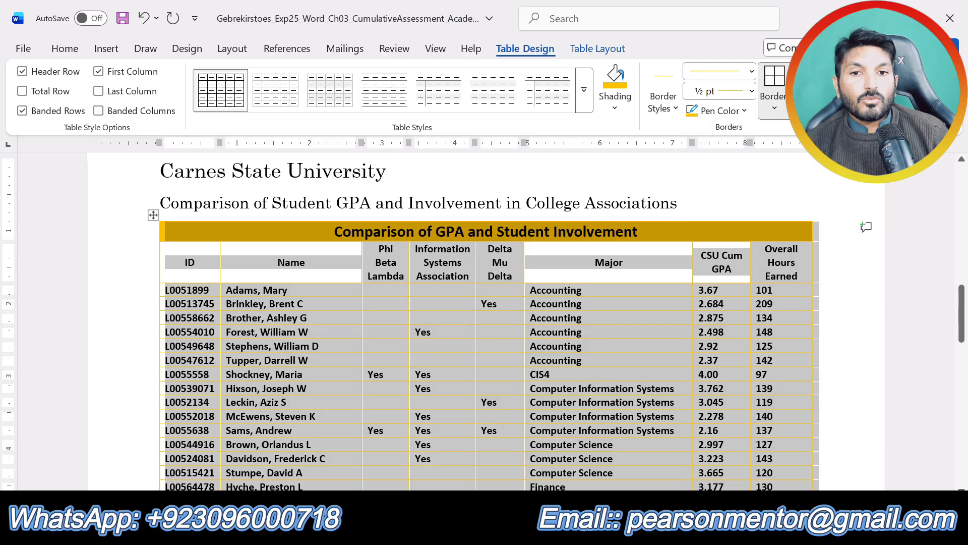
pyautogui.click(749, 109)
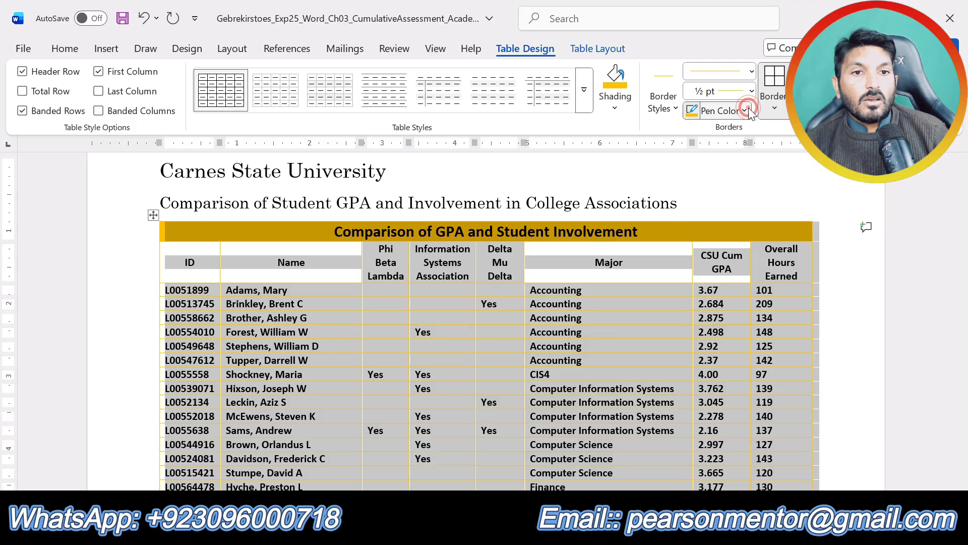
pyautogui.click(605, 183)
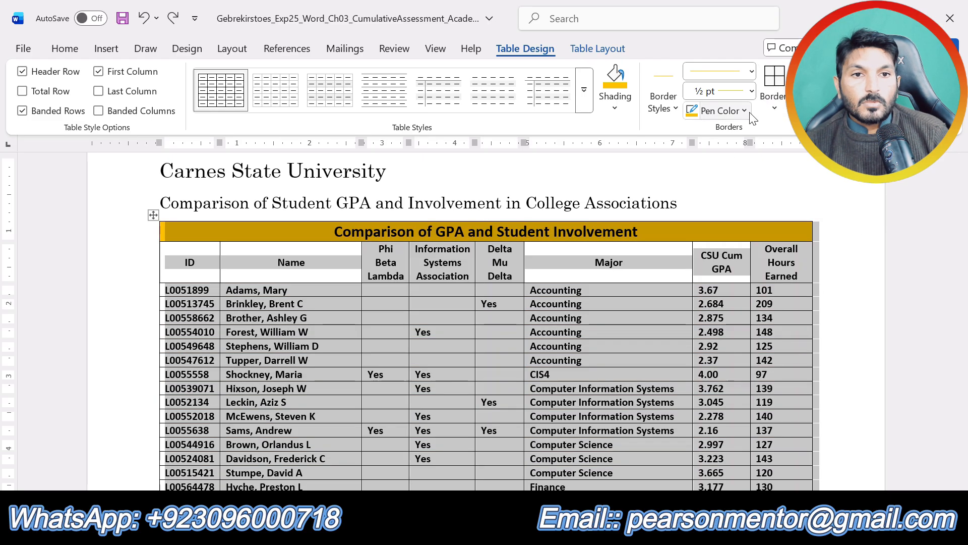
# Set the border line weight to 1 ½ pt, apply it to all borders of the table, and check the result on both pages.
pyautogui.click(751, 91)
pyautogui.click(718, 189)
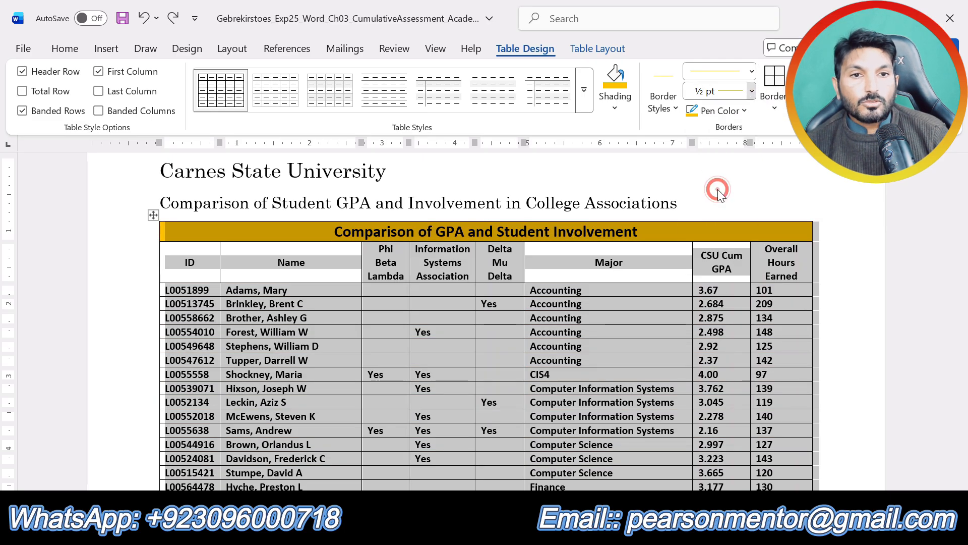
pyautogui.click(775, 103)
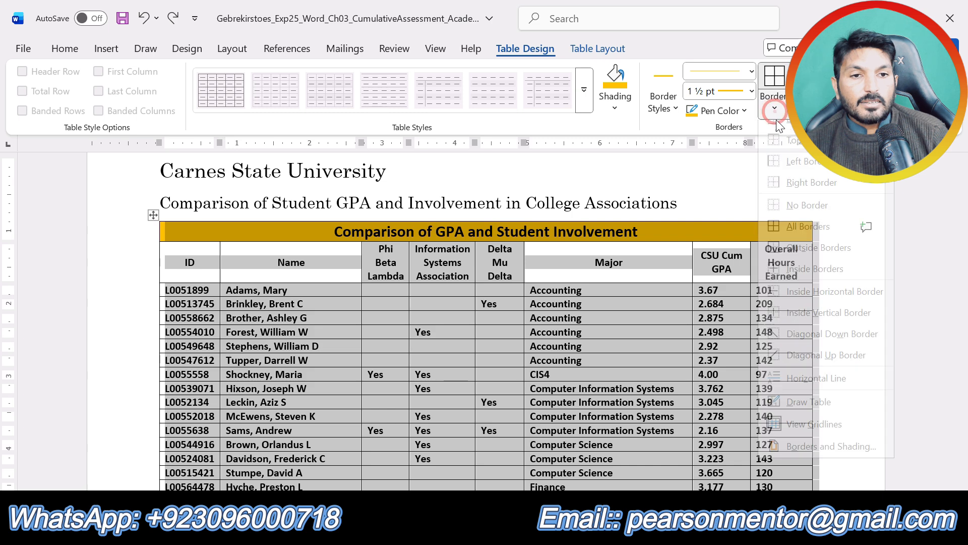
pyautogui.click(800, 240)
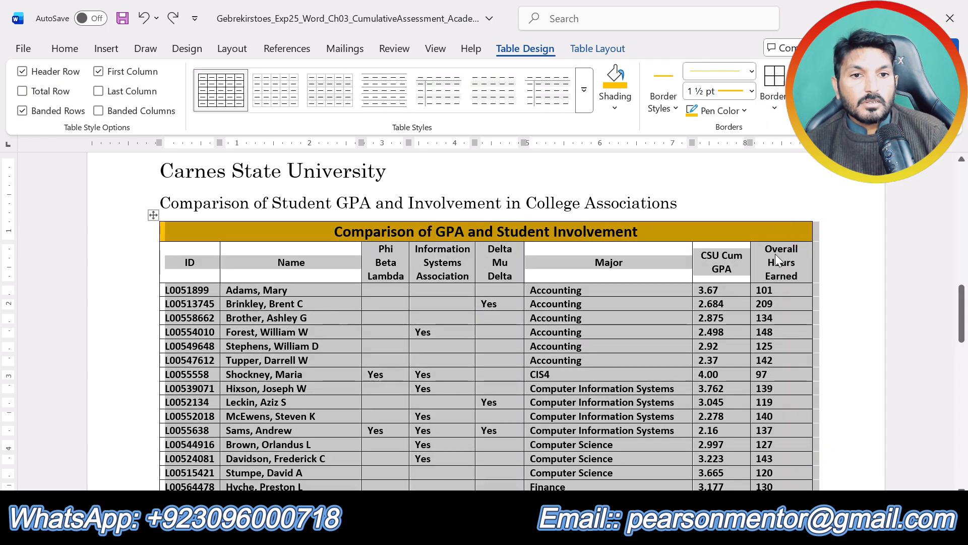
pyautogui.click(852, 329)
pyautogui.scroll(-9, 852, 329)
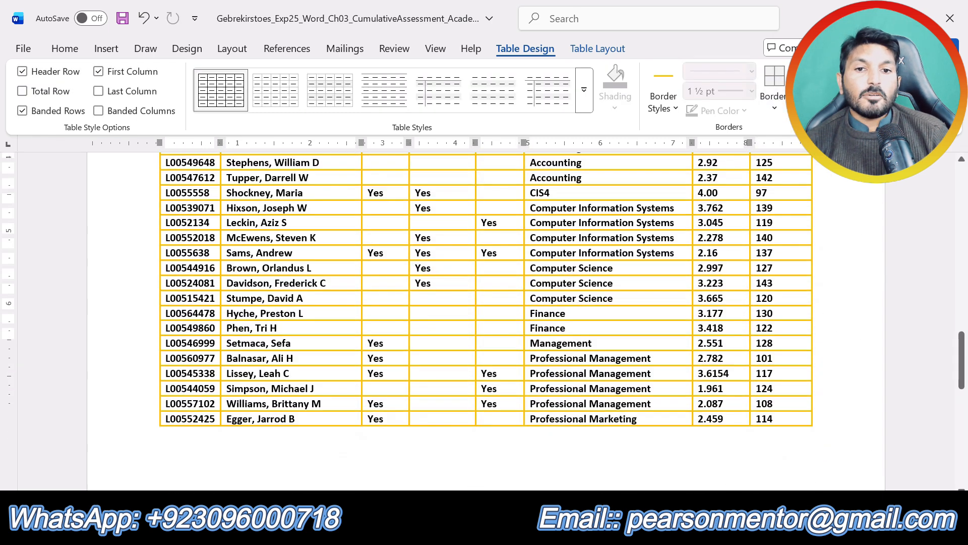
pyautogui.scroll(10, 813, 358)
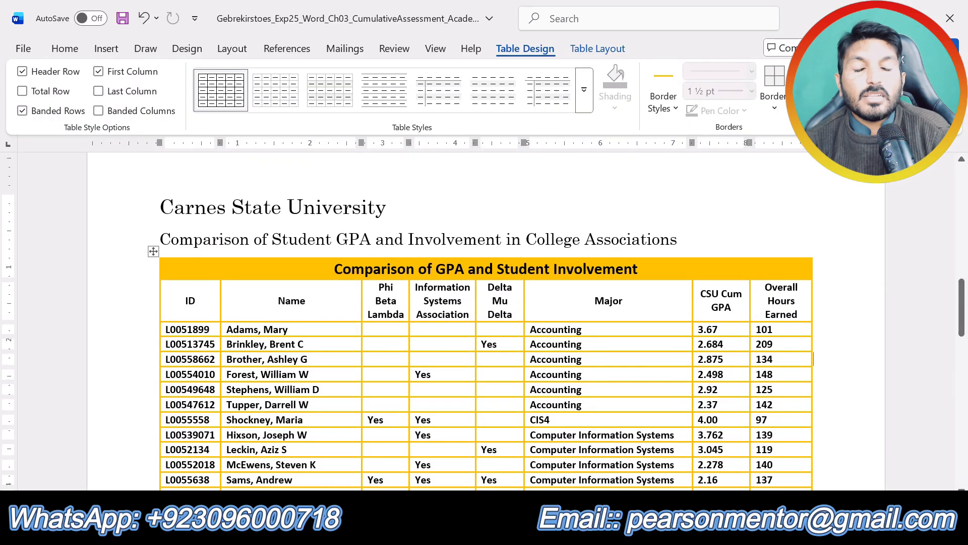
pyautogui.scroll(-3, 814, 358)
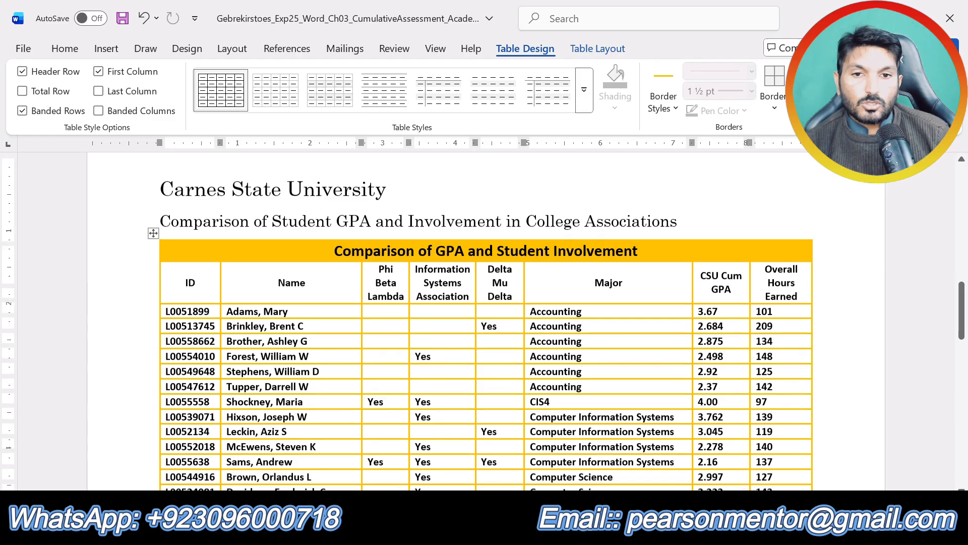
pyautogui.scroll(3, 485, 322)
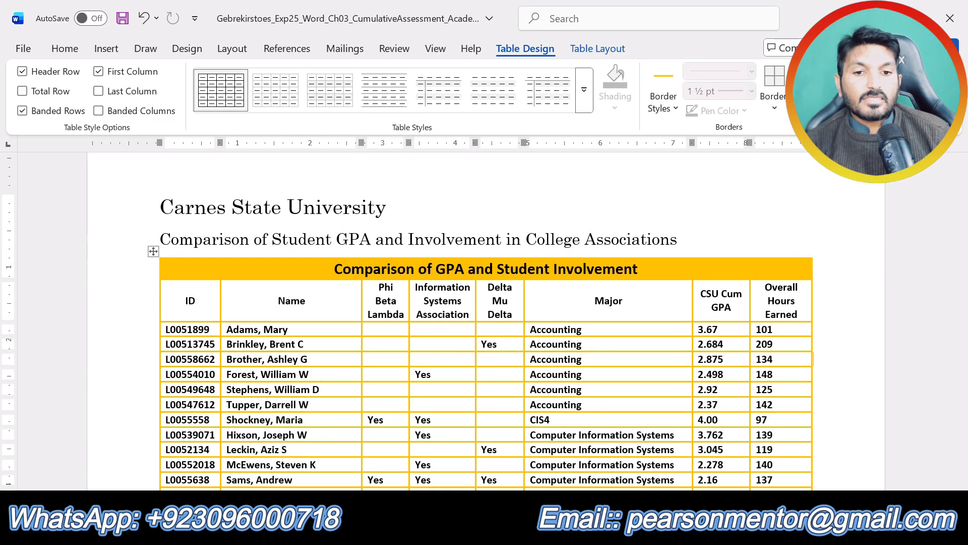
# In the instructions document, move the yellow highlight from step 8 to the text of step 9, and return to the assessment document.
pyautogui.click(501, 528)
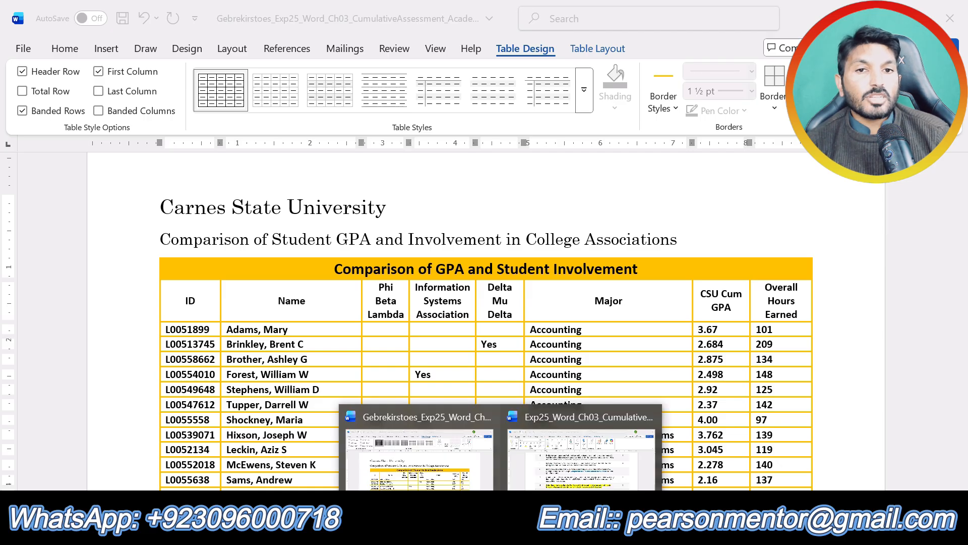
pyautogui.click(580, 454)
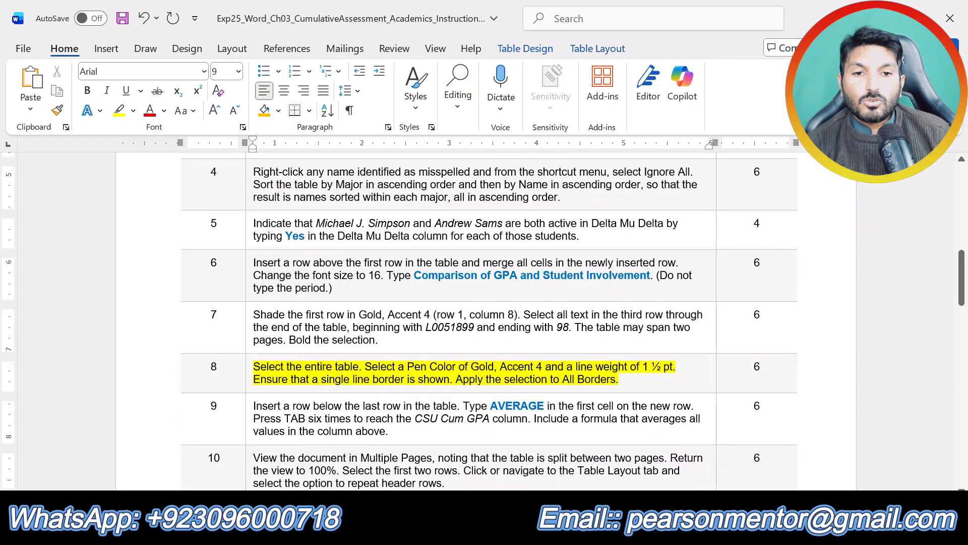
pyautogui.tripleClick(520, 391)
pyautogui.scroll(-3, 505, 391)
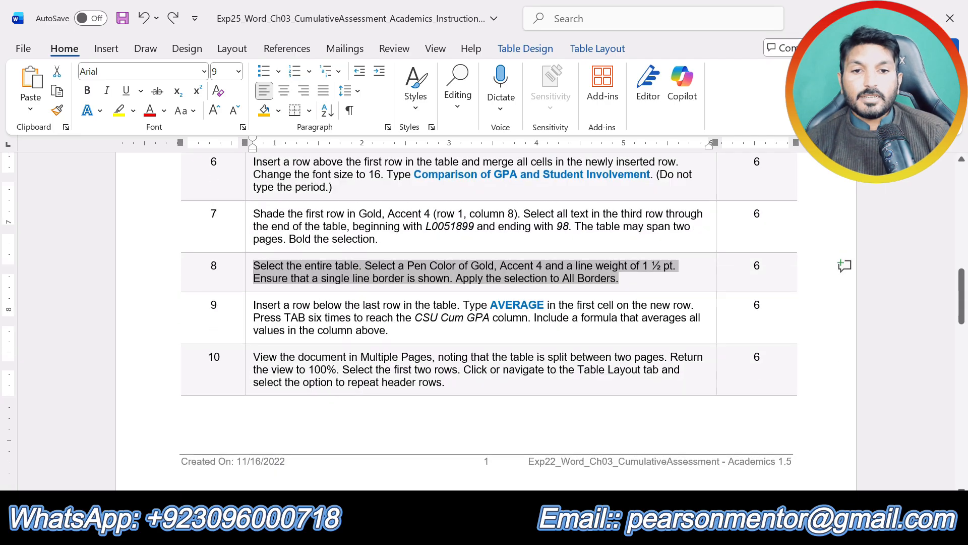
pyautogui.moveTo(389, 304); pyautogui.dragTo(254, 279)
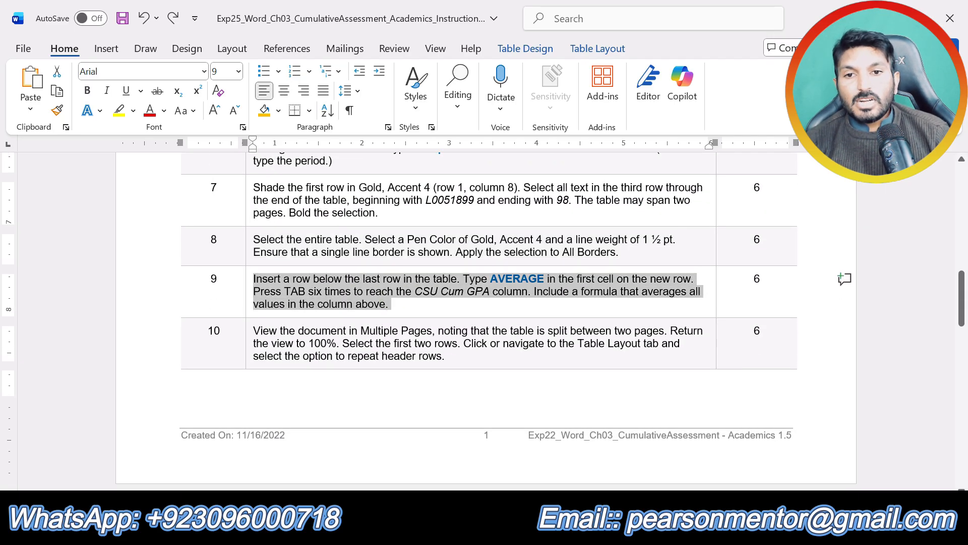
pyautogui.click(327, 252)
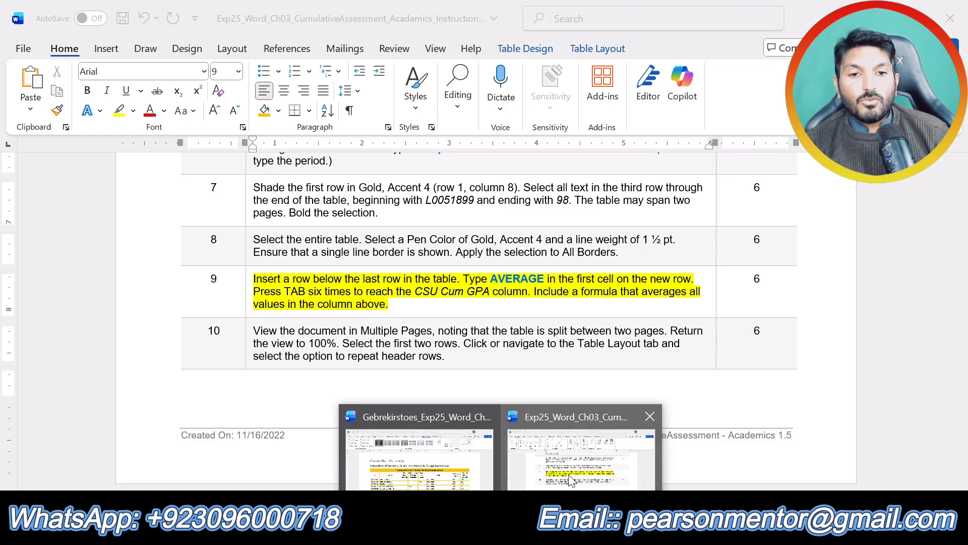
pyautogui.click(493, 480)
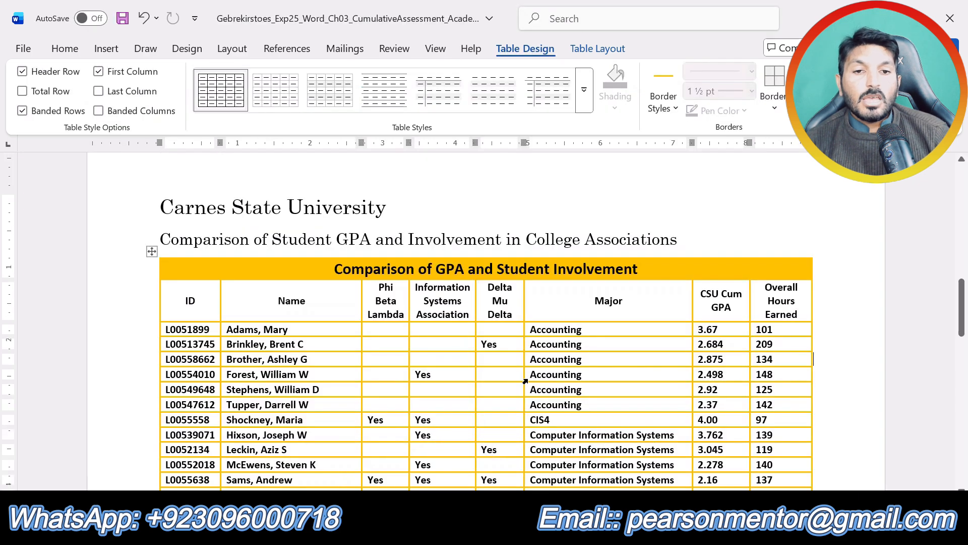
# Insert a new row below the last row of the student table.
pyautogui.scroll(-10, 485, 303)
pyautogui.scroll(-3, 484, 302)
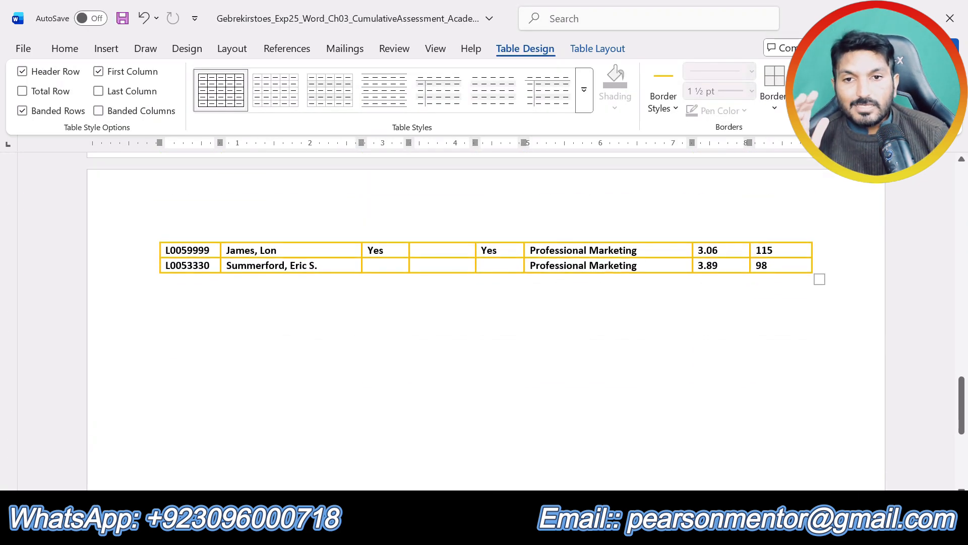
pyautogui.click(329, 264)
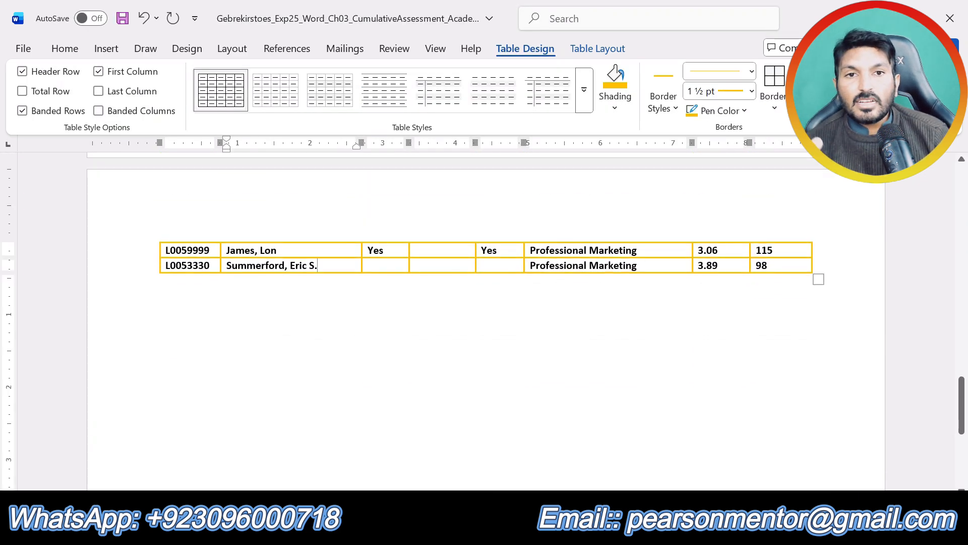
pyautogui.click(598, 49)
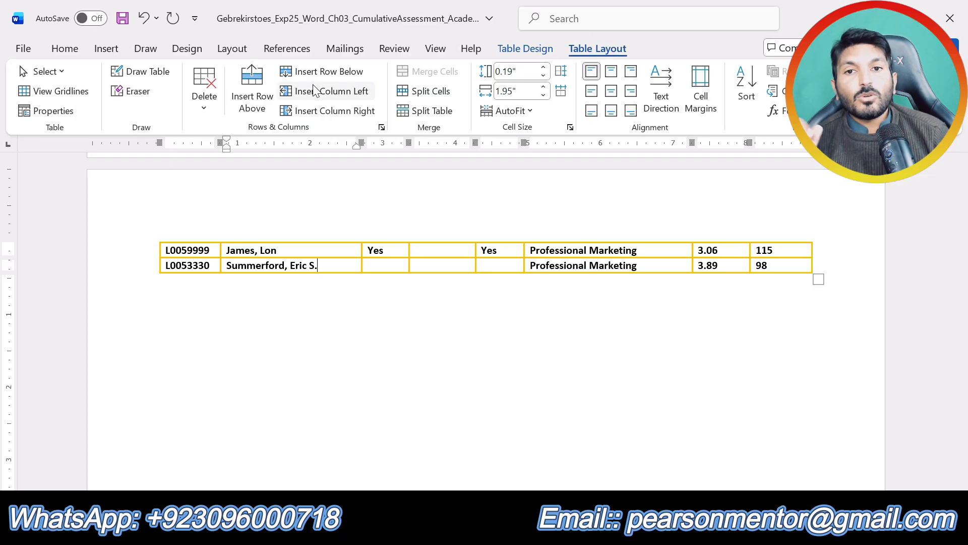
pyautogui.click(329, 74)
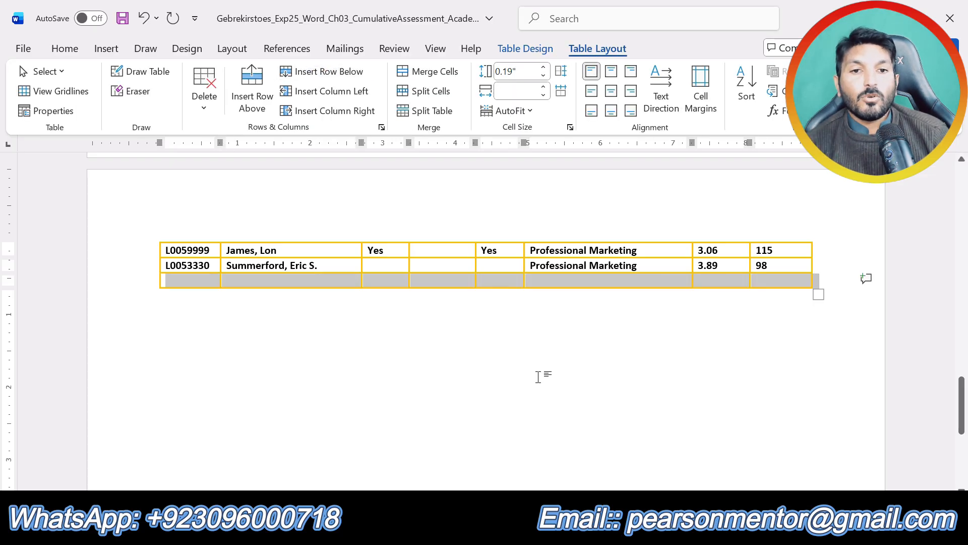
# Check the step 9 instructions and enter Average in the first cell of the new row.
pyautogui.moveTo(494, 532)
pyautogui.click(560, 454)
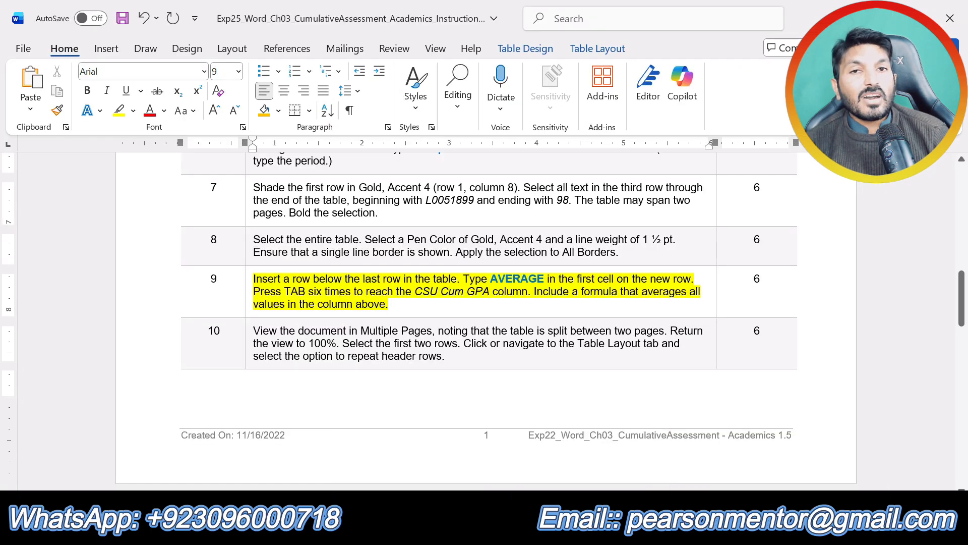
pyautogui.moveTo(494, 533)
pyautogui.click(444, 474)
pyautogui.click(194, 279)
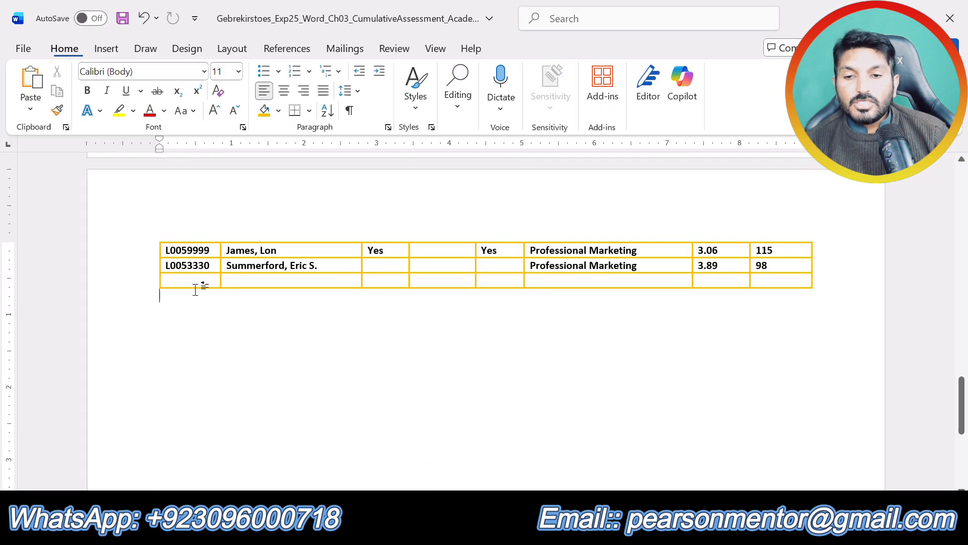
pyautogui.write('A')
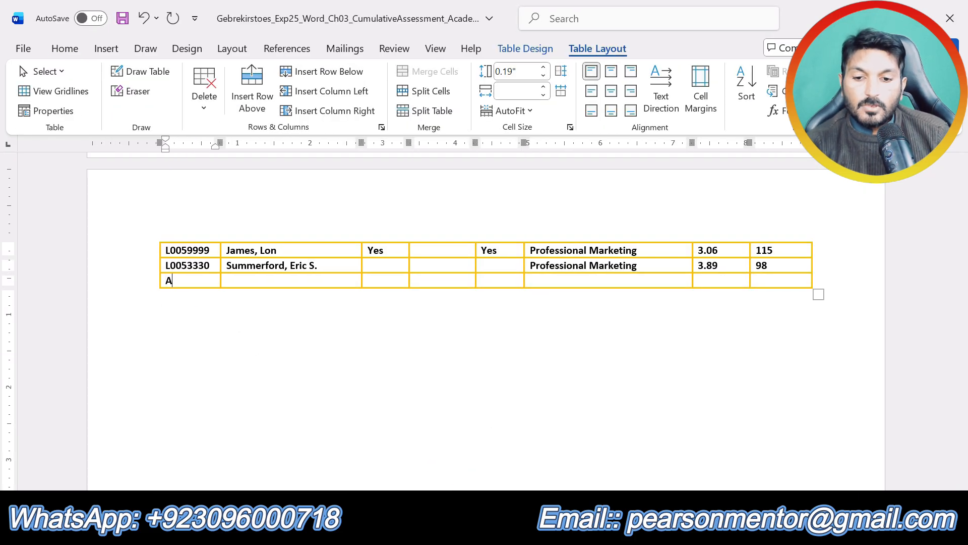
pyautogui.write('verage')
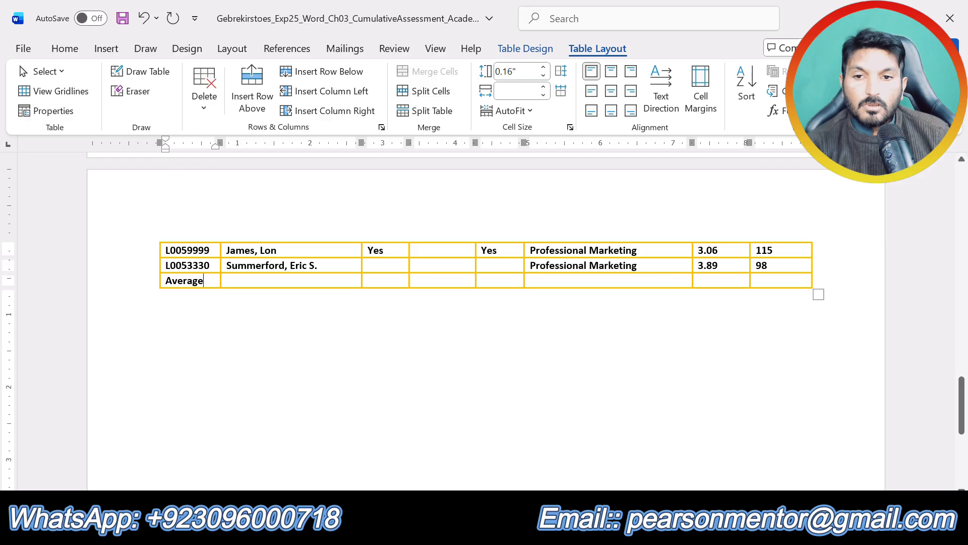
# Recheck the label's capitalization in step 9 and change the first cell of the last row to AVERAGE.
pyautogui.click(500, 532)
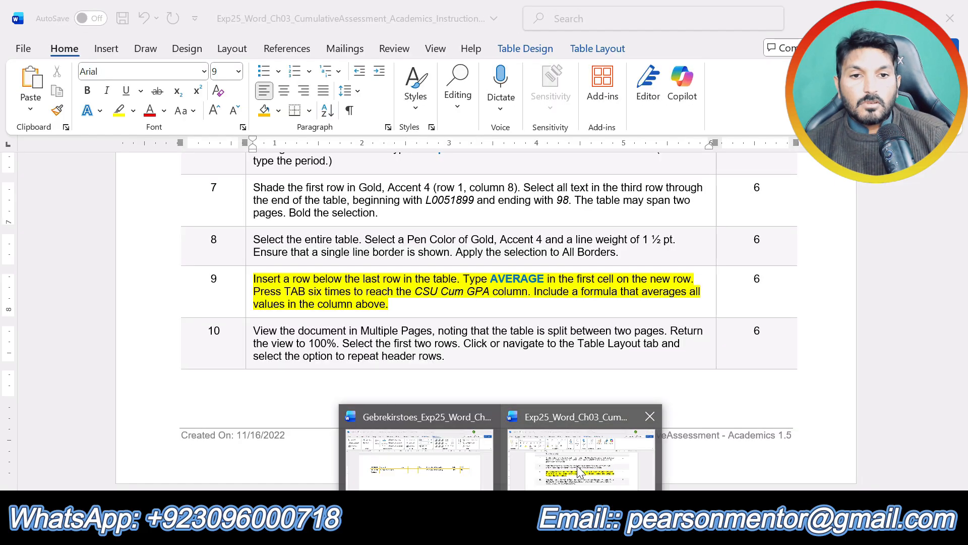
pyautogui.click(211, 286)
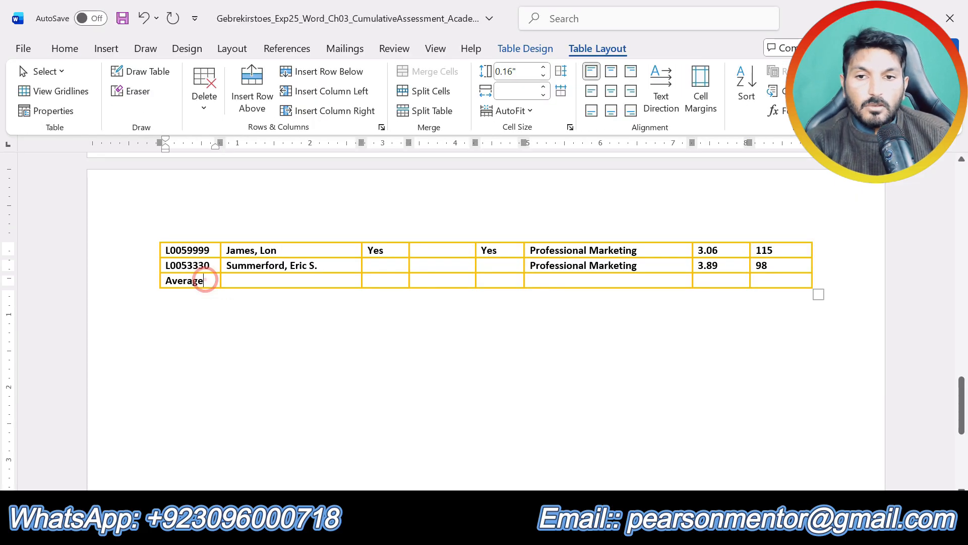
pyautogui.press('BackSpace')
pyautogui.press('BackSpace')
pyautogui.press('BackSpace')
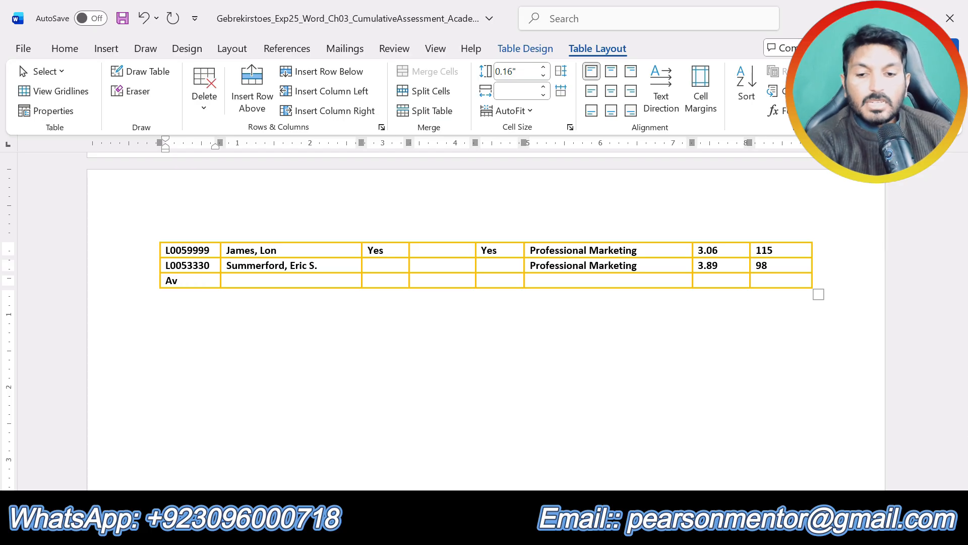
pyautogui.write('A')
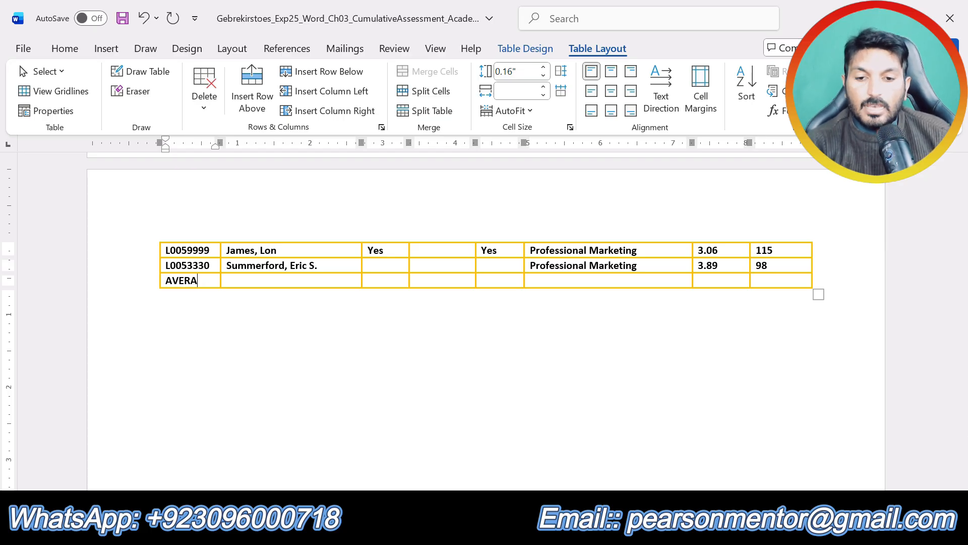
pyautogui.write('GE')
# Reread the step 9 formula instructions and locate the CSU Cum GPA column in the table's header row.
pyautogui.click(500, 530)
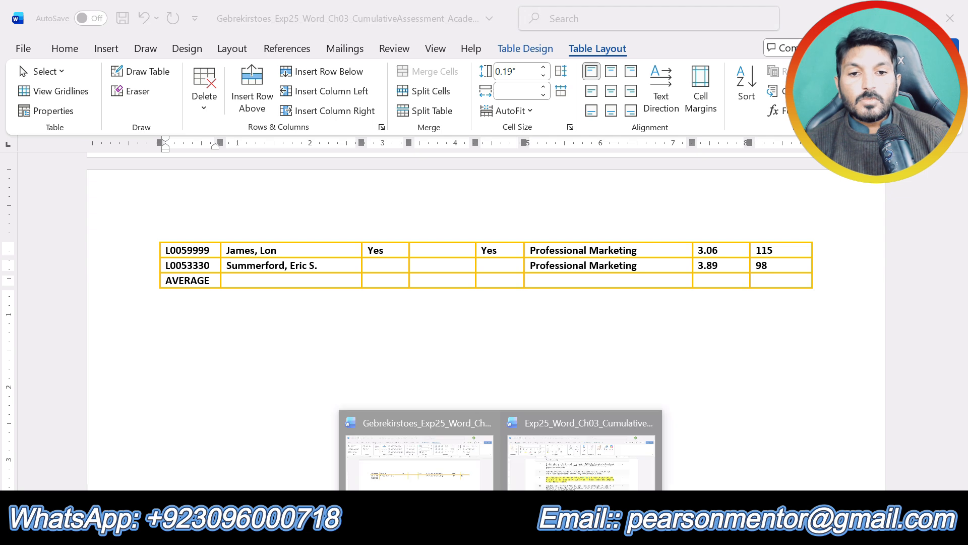
pyautogui.click(545, 463)
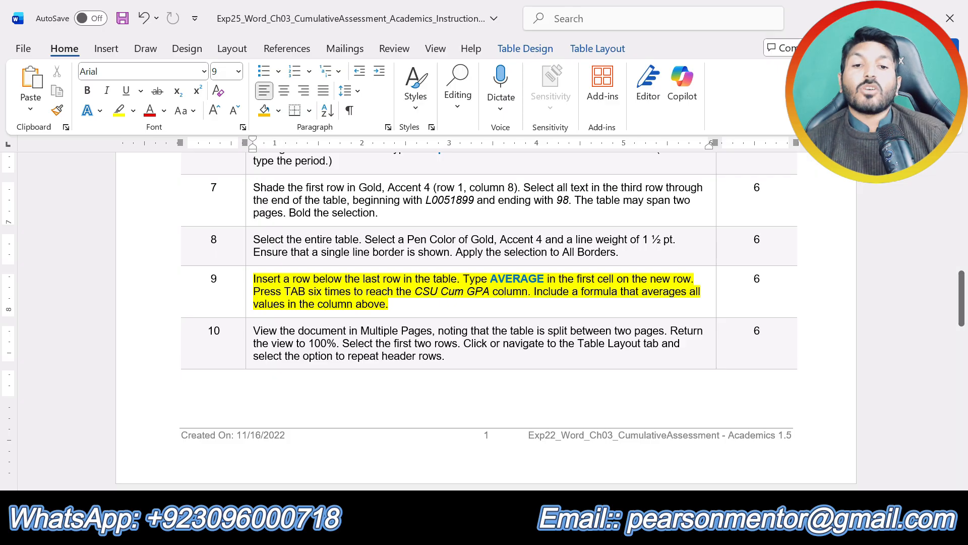
pyautogui.click(503, 531)
pyautogui.click(582, 449)
pyautogui.scroll(7, 504, 353)
pyautogui.scroll(3, 339, 343)
pyautogui.scroll(-10, 340, 343)
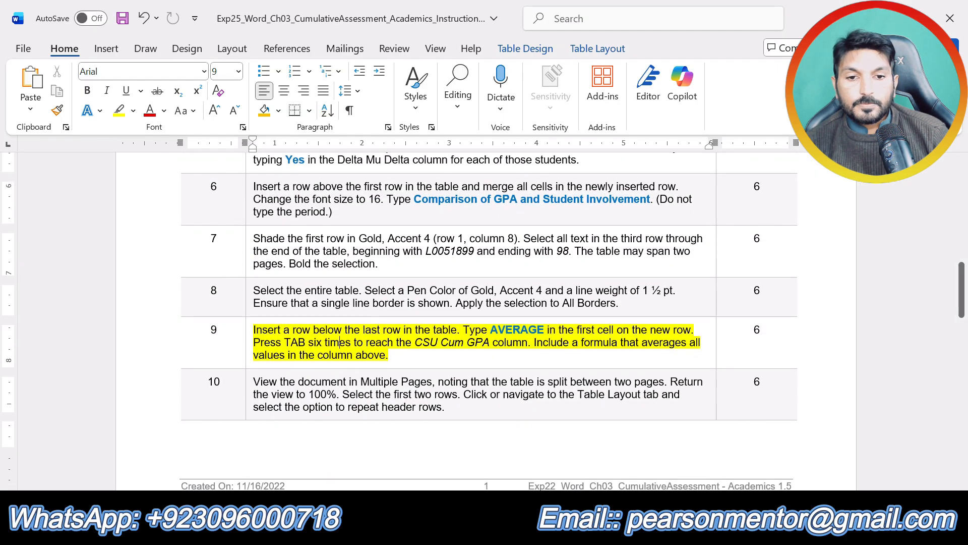
pyautogui.click(503, 531)
pyautogui.click(582, 444)
pyautogui.scroll(5, 485, 303)
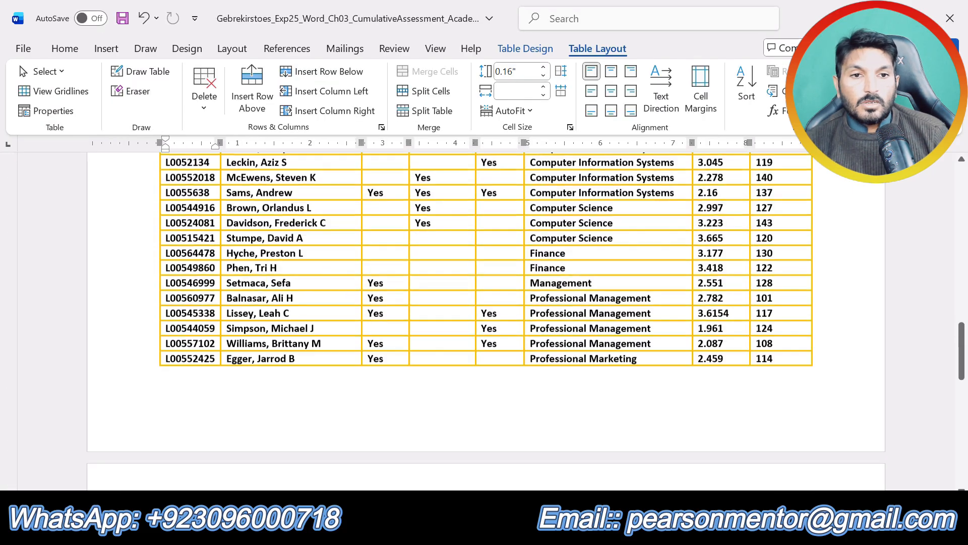
pyautogui.scroll(8, 725, 305)
pyautogui.scroll(-2, 725, 304)
pyautogui.click(725, 304)
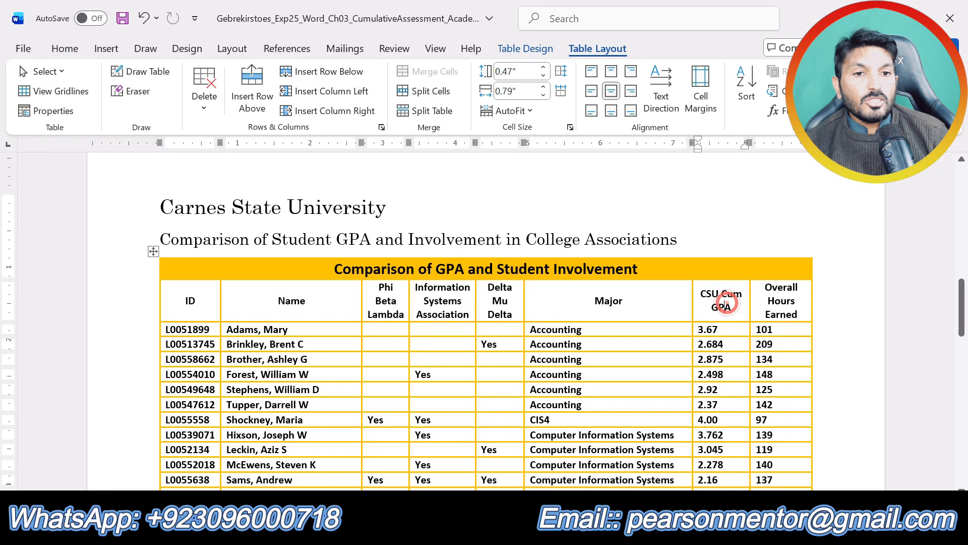
# Start a table formula in the AVERAGE row's CSU Cum GPA cell and recheck step 9 for the required calculation.
pyautogui.scroll(-1, 725, 304)
pyautogui.scroll(-4, 484, 303)
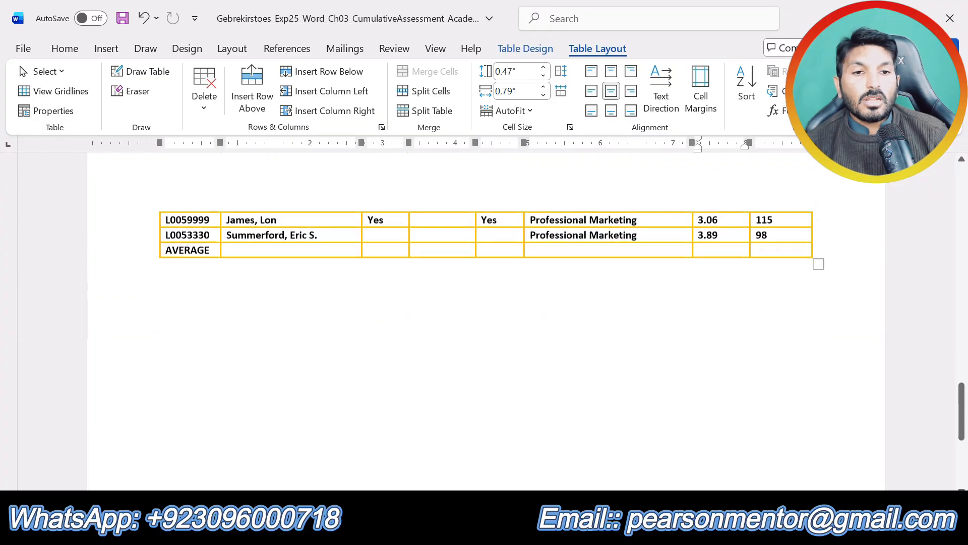
pyautogui.click(707, 244)
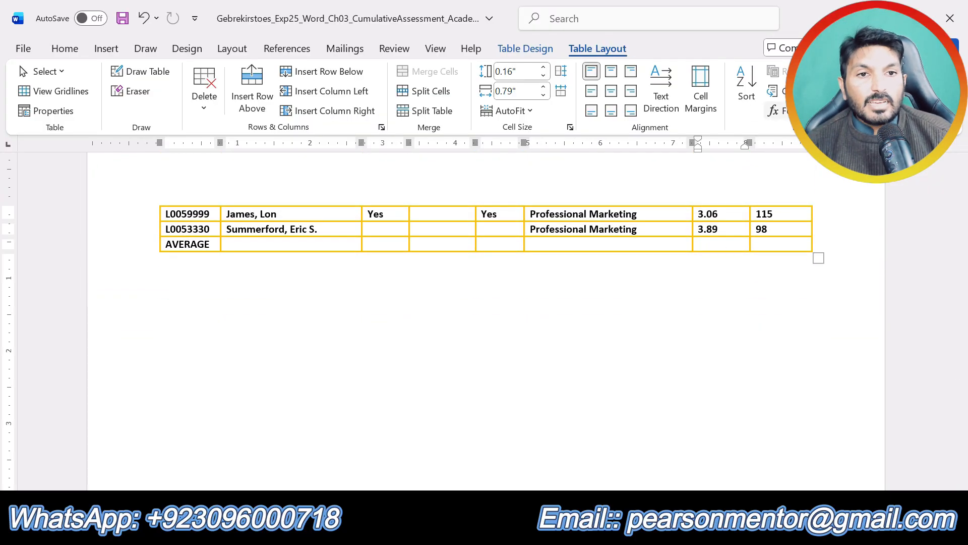
pyautogui.click(777, 110)
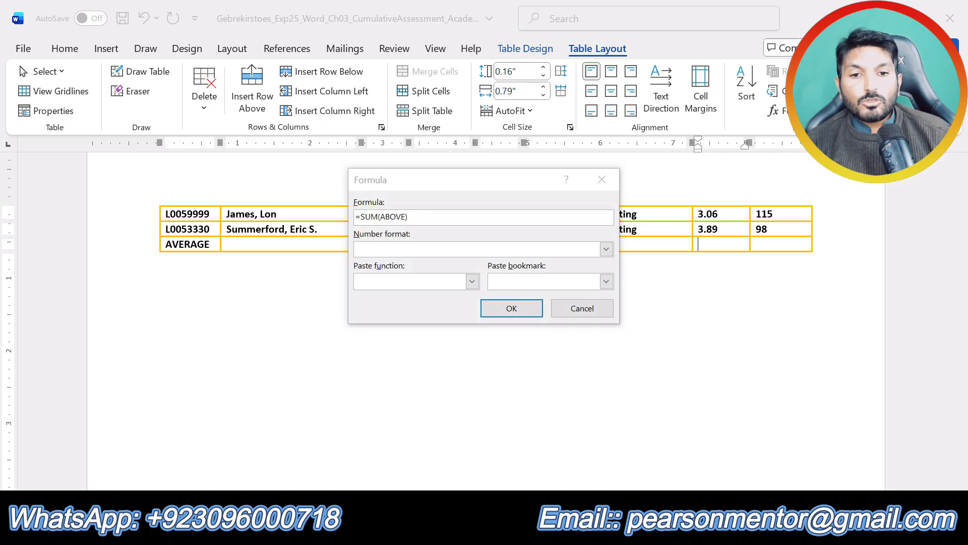
pyautogui.moveTo(501, 529)
pyautogui.click(550, 477)
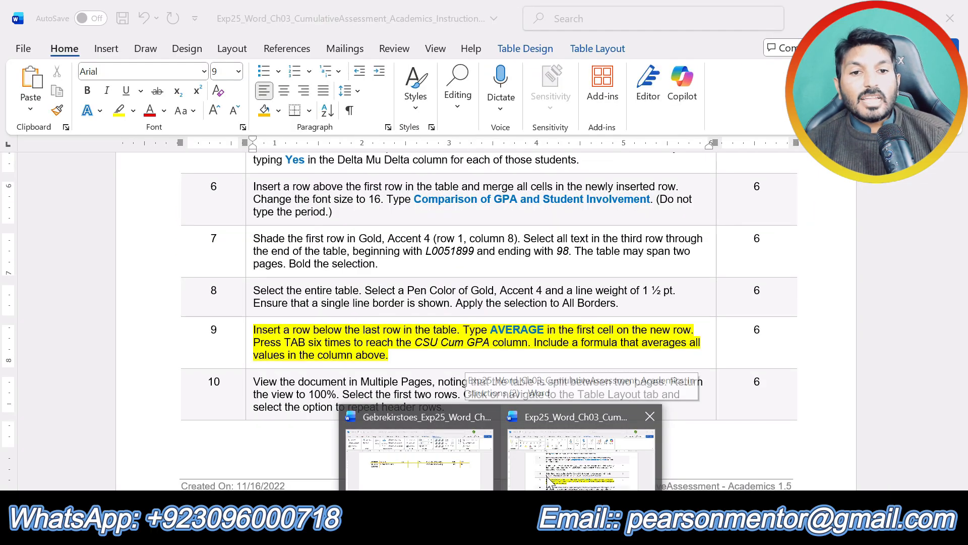
pyautogui.click(419, 457)
# Change the formula to =AVERAGE(ABOVE) and insert it in the cell.
pyautogui.click(379, 217)
pyautogui.press('BackSpace')
pyautogui.press('BackSpace')
pyautogui.press('BackSpace')
pyautogui.write('AVERA')
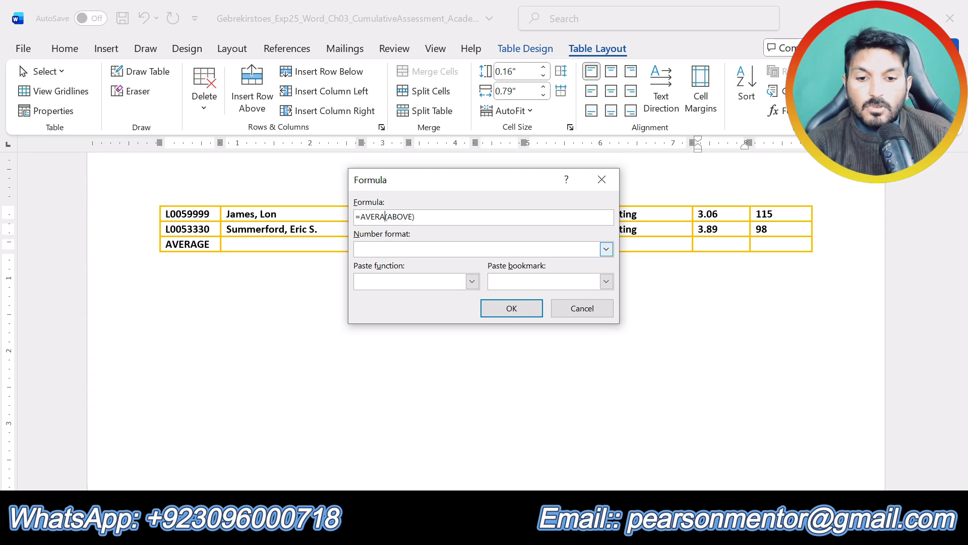
pyautogui.write('GE')
pyautogui.click(511, 306)
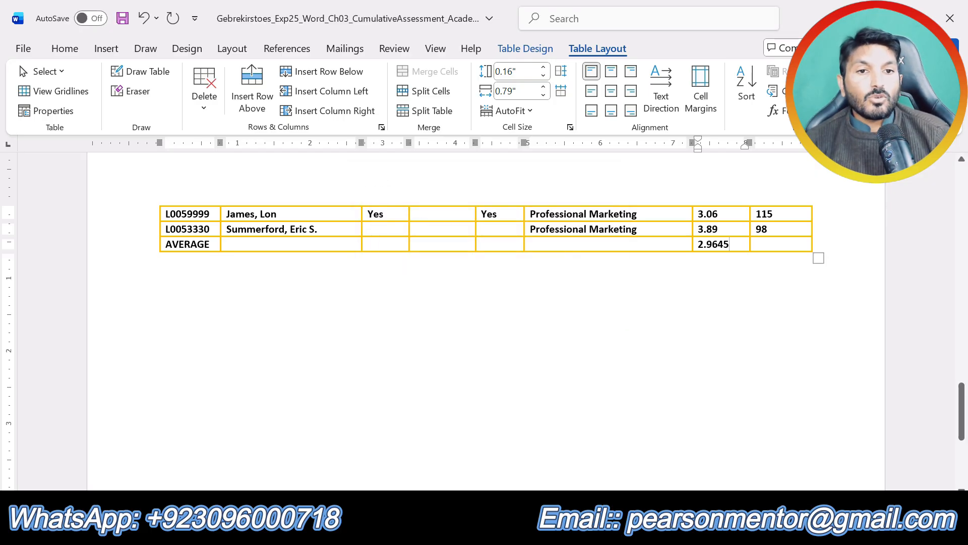
# Check the formula field in the AVERAGE row and review the table back up to its title.
pyautogui.click(717, 244)
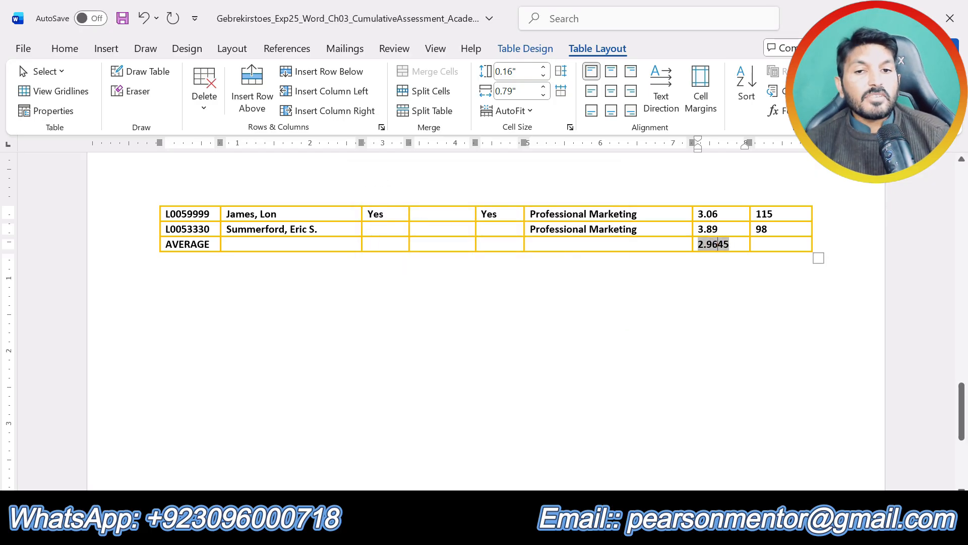
pyautogui.click(557, 337)
pyautogui.scroll(10, 555, 338)
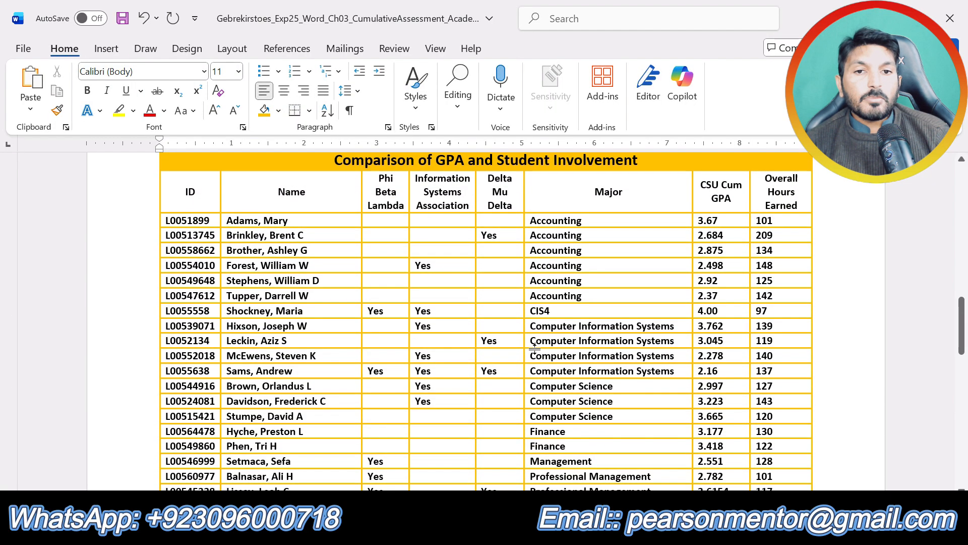
pyautogui.scroll(1, 535, 347)
pyautogui.scroll(3, 534, 347)
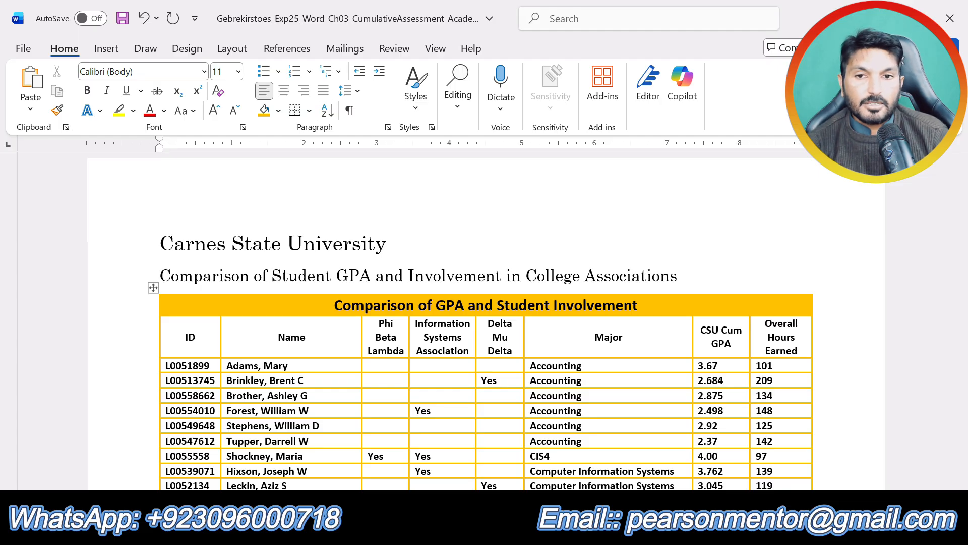
pyautogui.click(465, 231)
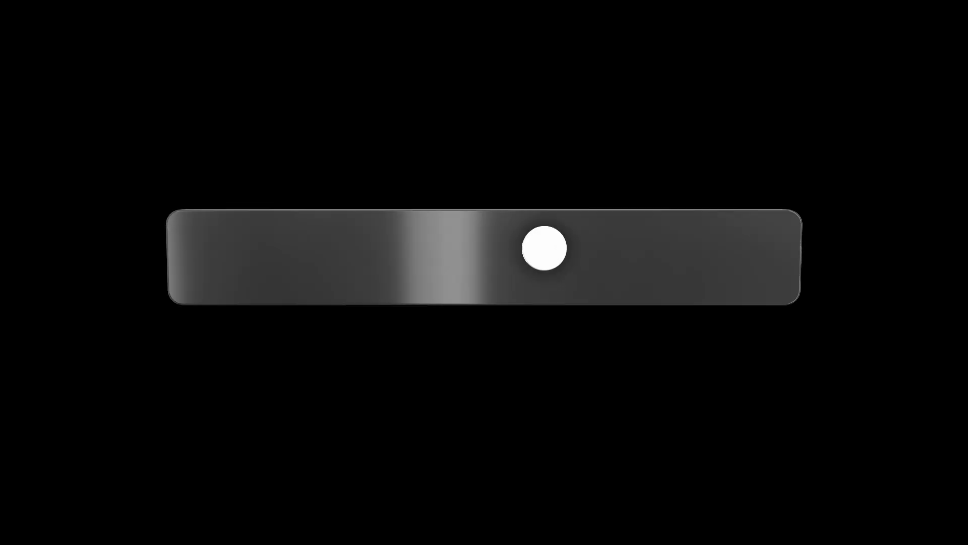